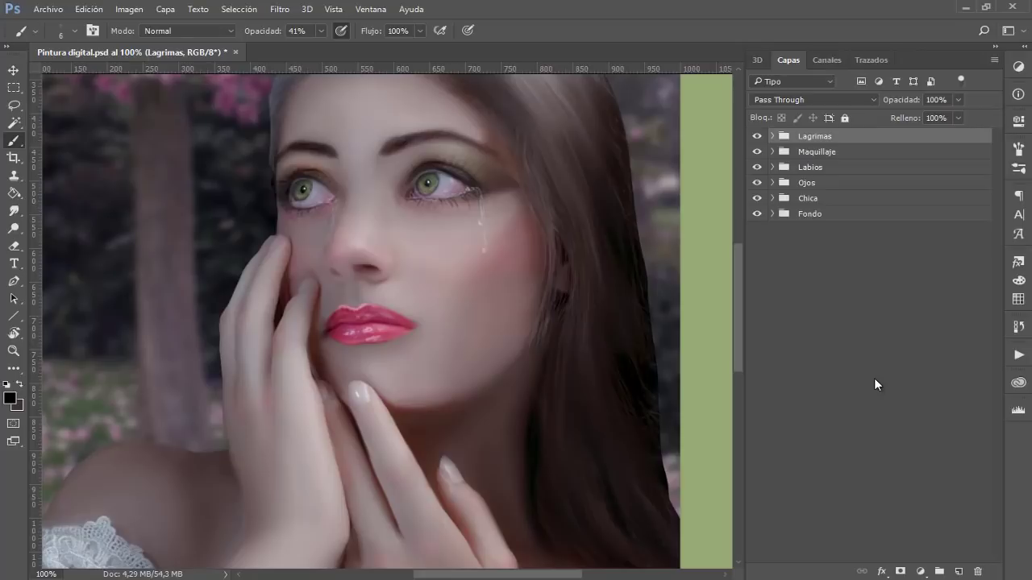
Step: Hide and re-show the tears folder to compare, then zoom out to the whole portrait
{"action": "left_click", "coordinate": [757, 137]}
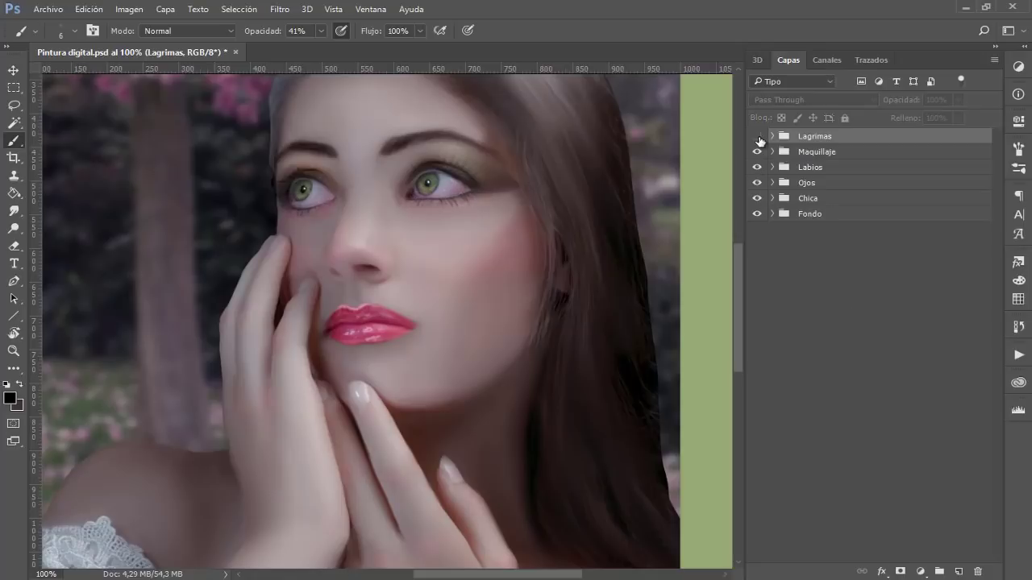
{"action": "left_click", "coordinate": [757, 137]}
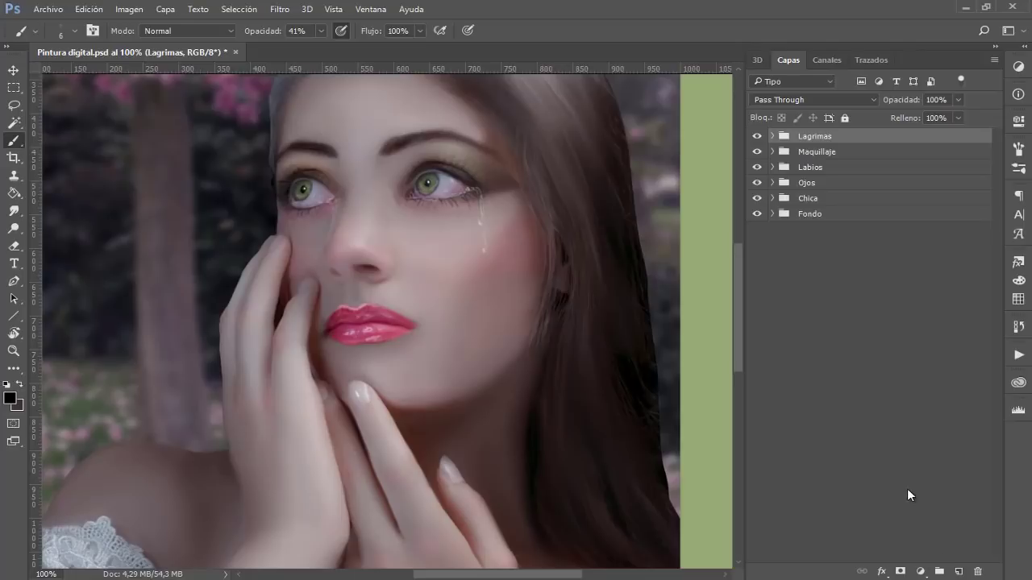
{"action": "key", "text": "ctrl+minus"}
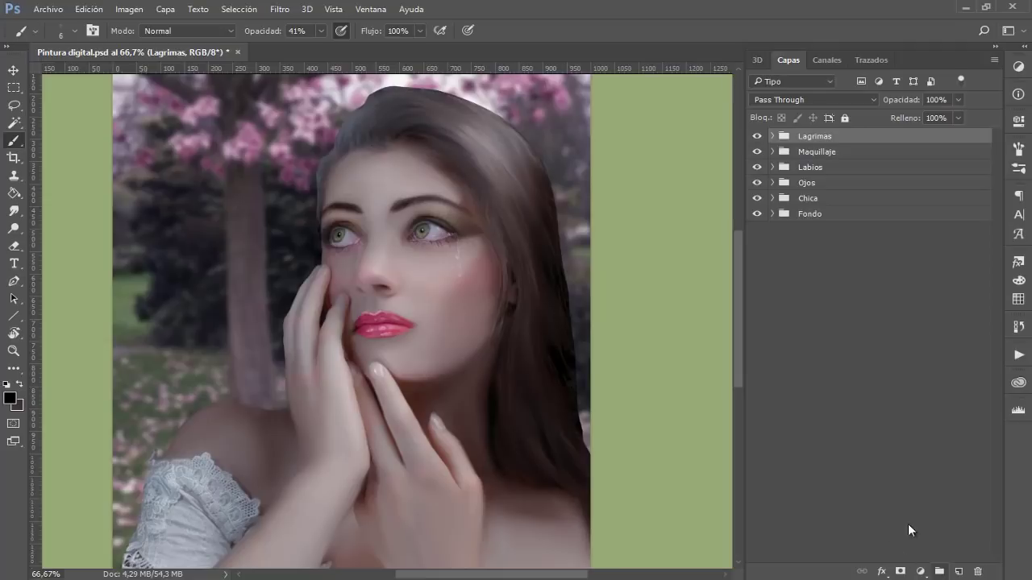
Step: Add a Color uniforme fill layer in magenta ca0c65 above all the folders
{"action": "left_click", "coordinate": [920, 572]}
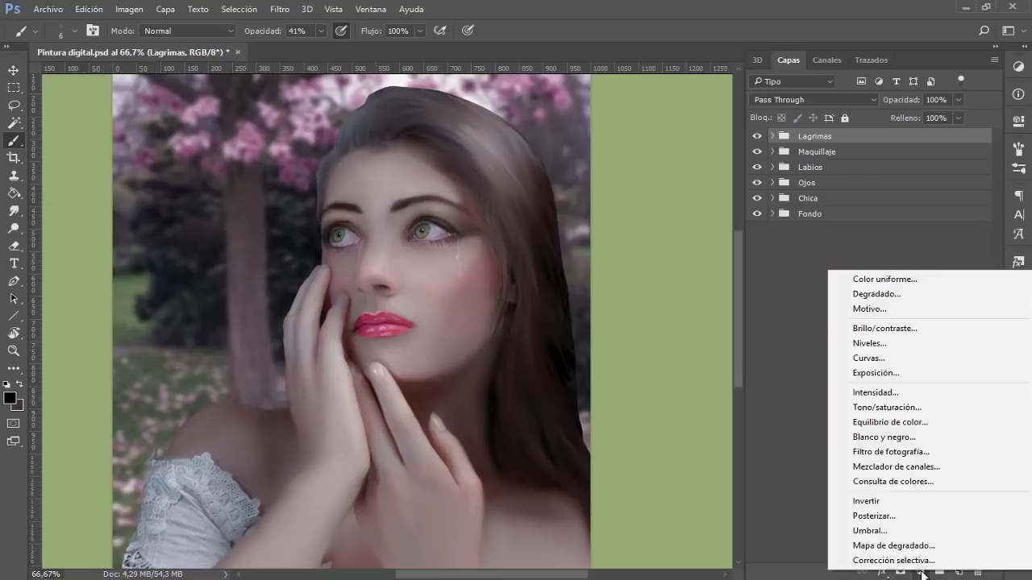
{"action": "left_click", "coordinate": [893, 285]}
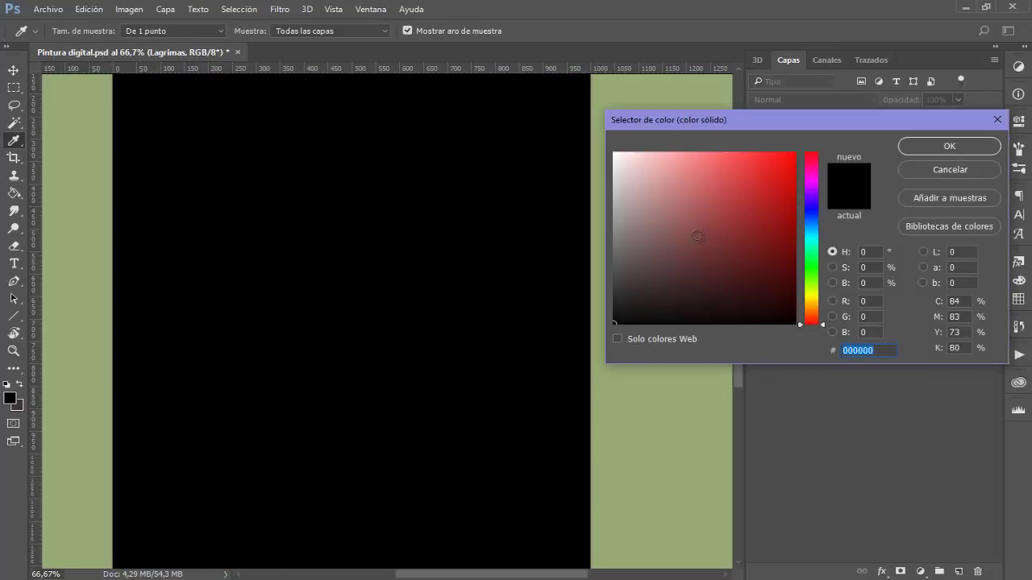
{"action": "left_click_drag", "start_coordinate": [810, 176], "coordinate": [805, 165]}
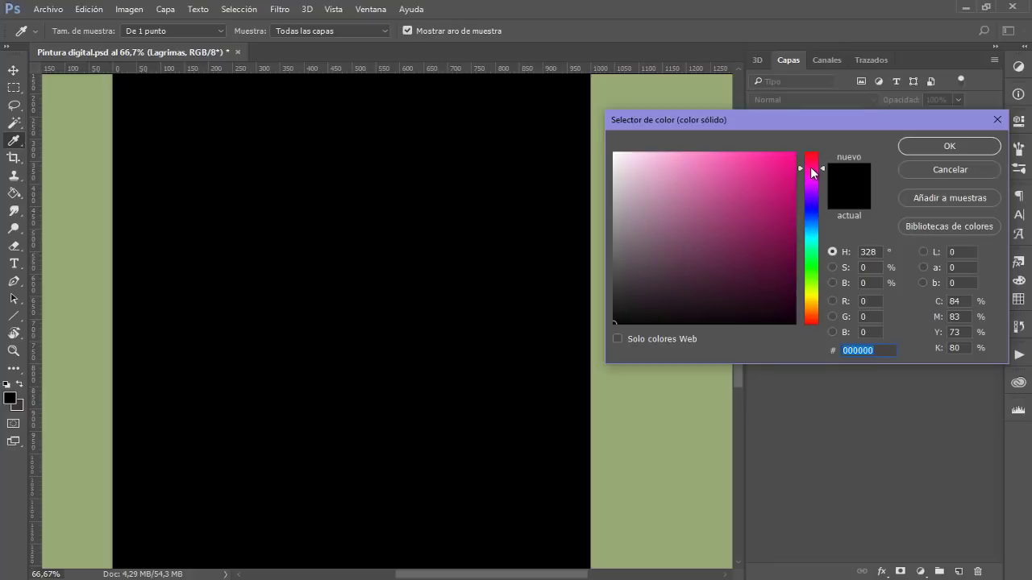
{"action": "left_click", "coordinate": [780, 186]}
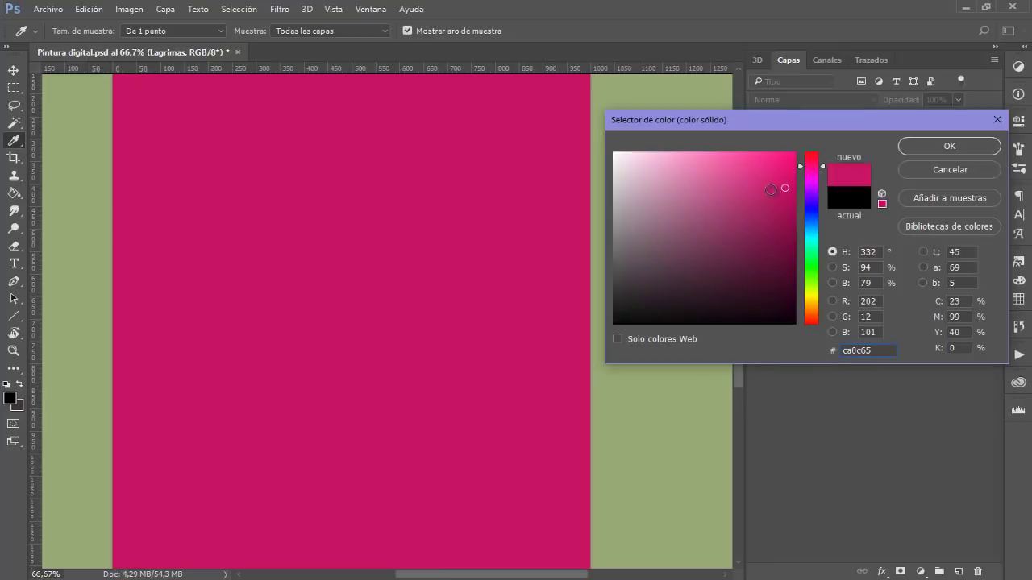
{"action": "left_click", "coordinate": [940, 148]}
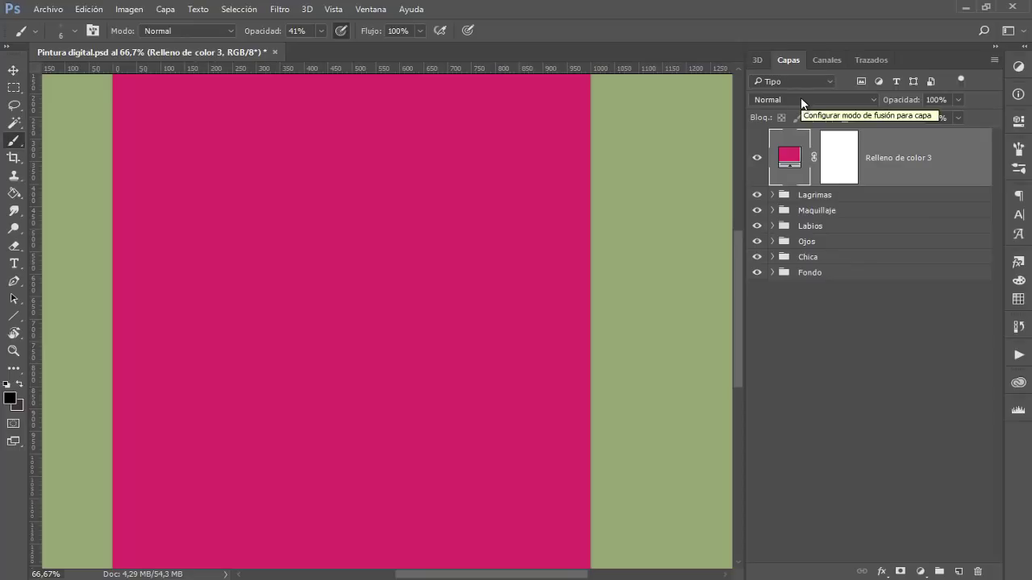
Step: Try Disolver blending on the fill layer, step on toward Multiplicar, and zoom to 200% on the lips
{"action": "left_click", "coordinate": [800, 97]}
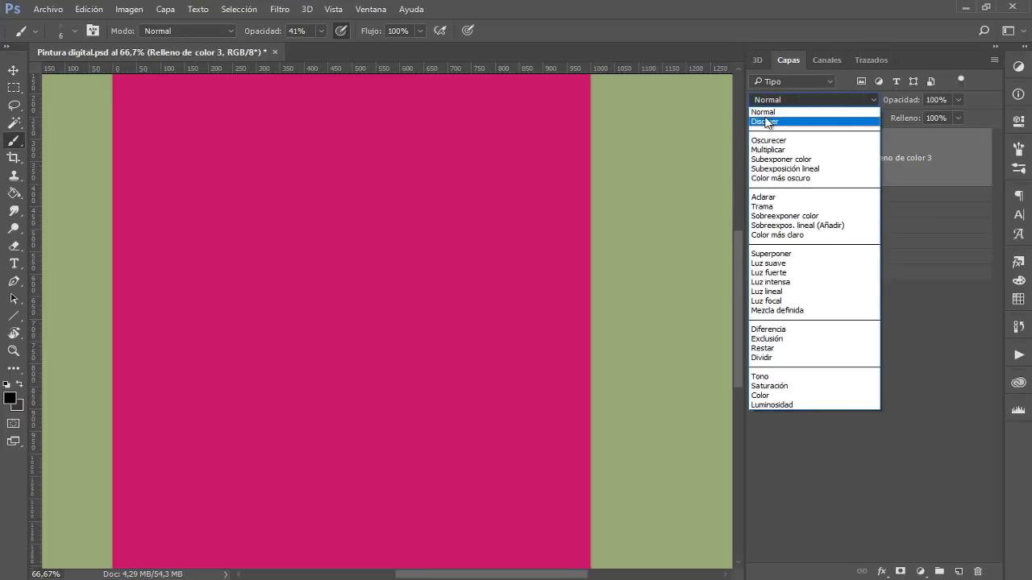
{"action": "left_click", "coordinate": [779, 121]}
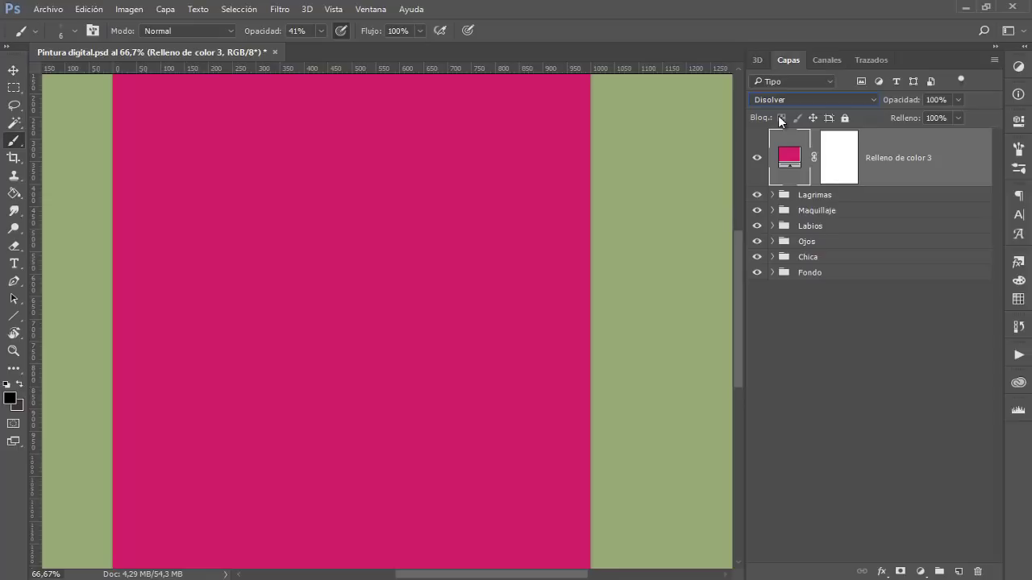
{"action": "key", "text": "Down"}
{"action": "key", "text": "Down"}
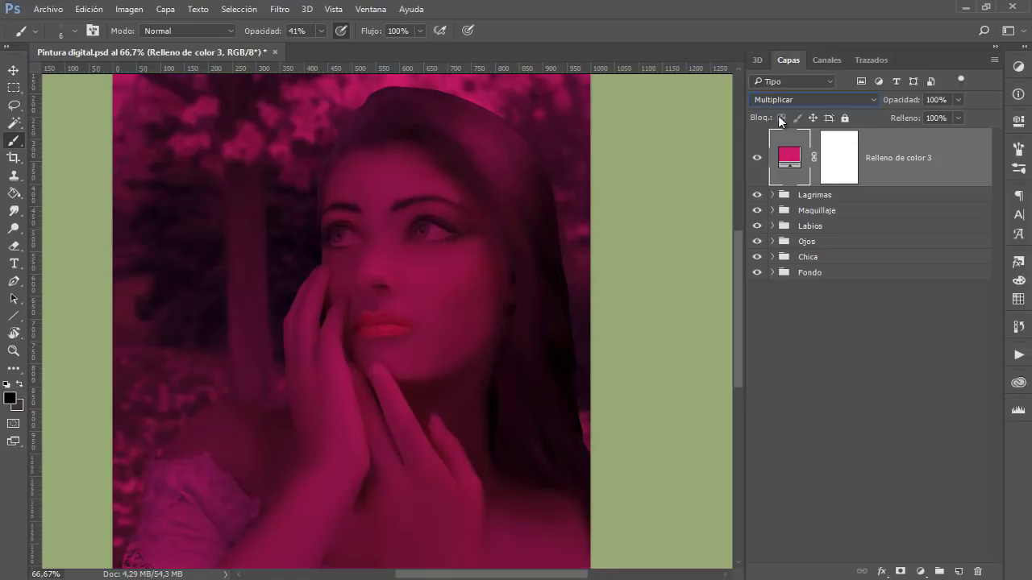
{"action": "key", "text": "ctrl+plus"}
{"action": "key", "text": "ctrl+plus"}
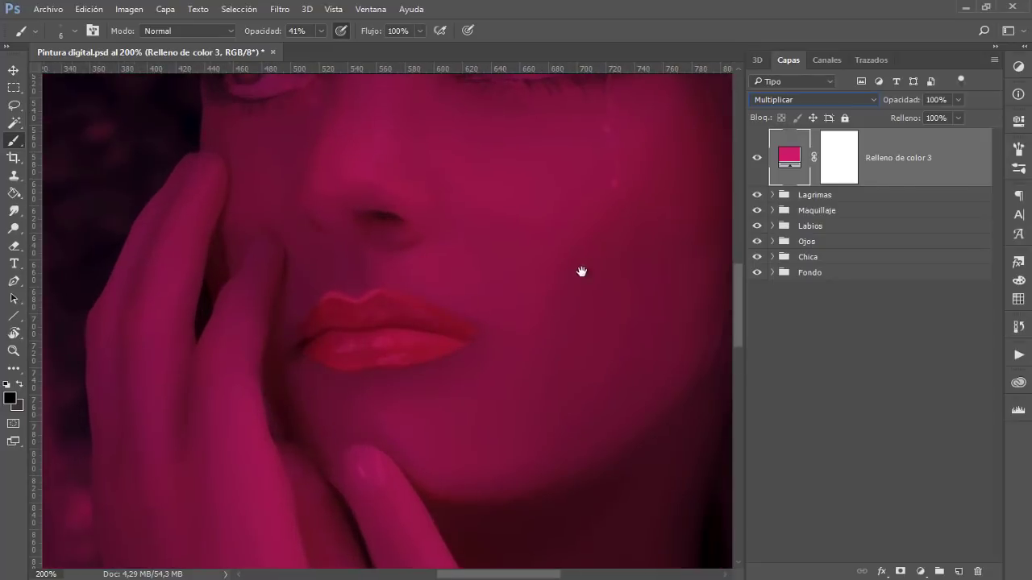
Step: Cycle through the blend modes and settle the fill layer on Multiplicar
{"action": "scroll", "coordinate": [513, 299], "scroll_direction": "down", "scroll_amount": 3}
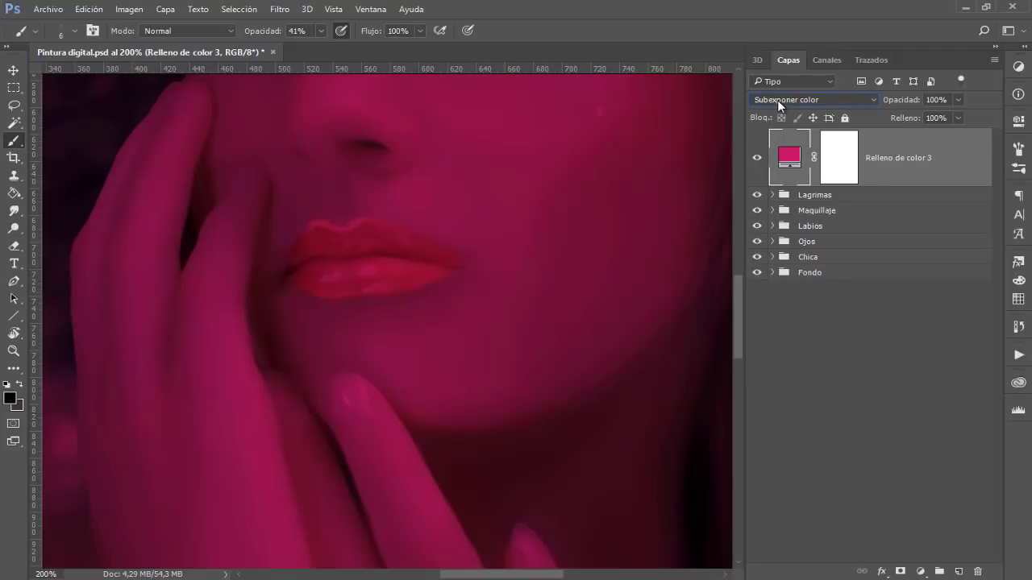
{"action": "scroll", "coordinate": [777, 100], "scroll_direction": "down", "scroll_amount": 1}
{"action": "scroll", "coordinate": [777, 100], "scroll_direction": "down", "scroll_amount": 2}
{"action": "scroll", "coordinate": [777, 100], "scroll_direction": "down", "scroll_amount": 1}
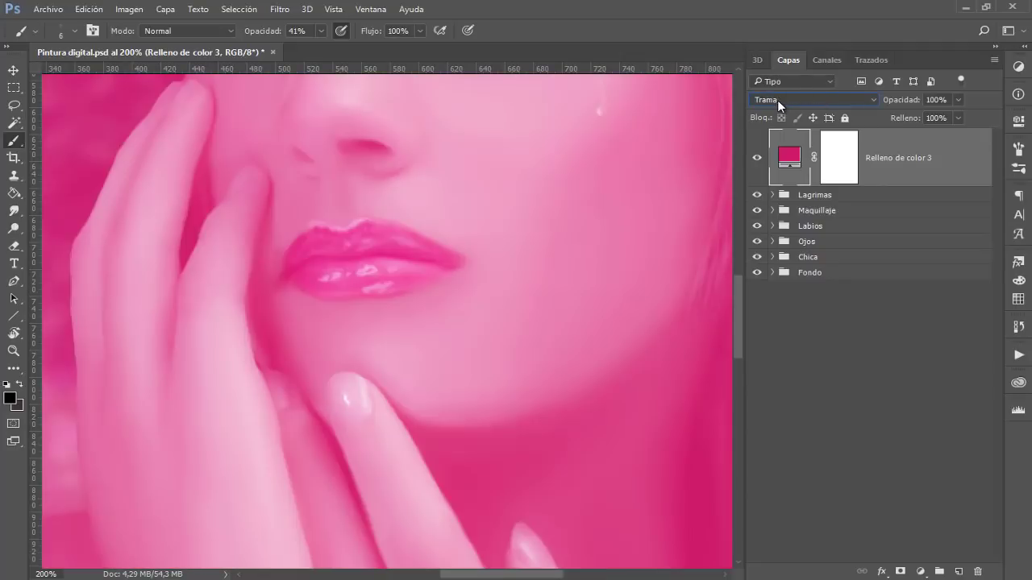
{"action": "scroll", "coordinate": [777, 100], "scroll_direction": "down", "scroll_amount": 1}
{"action": "scroll", "coordinate": [778, 100], "scroll_direction": "down", "scroll_amount": 1}
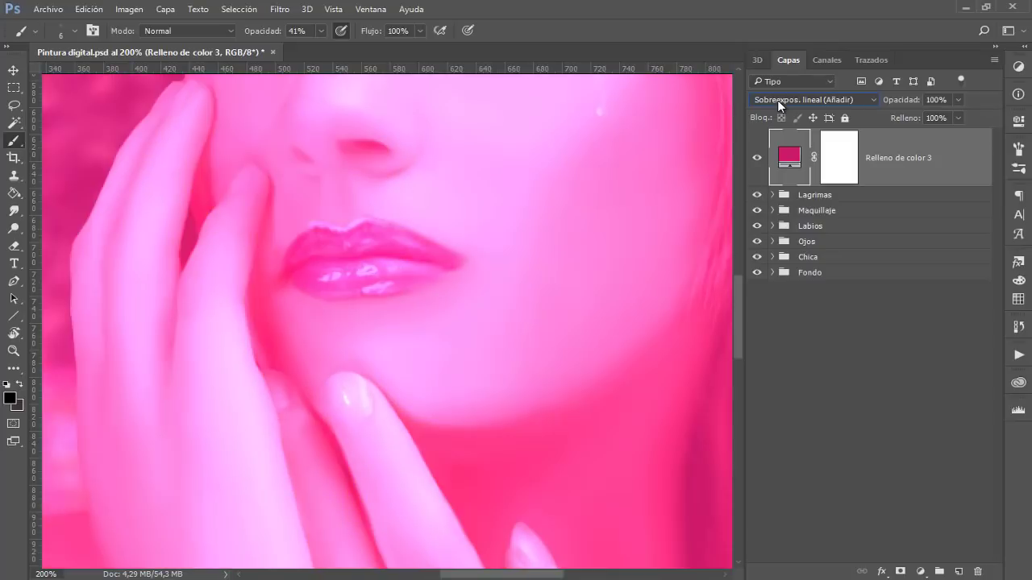
{"action": "scroll", "coordinate": [777, 100], "scroll_direction": "up", "scroll_amount": 1}
{"action": "scroll", "coordinate": [777, 100], "scroll_direction": "up", "scroll_amount": 1}
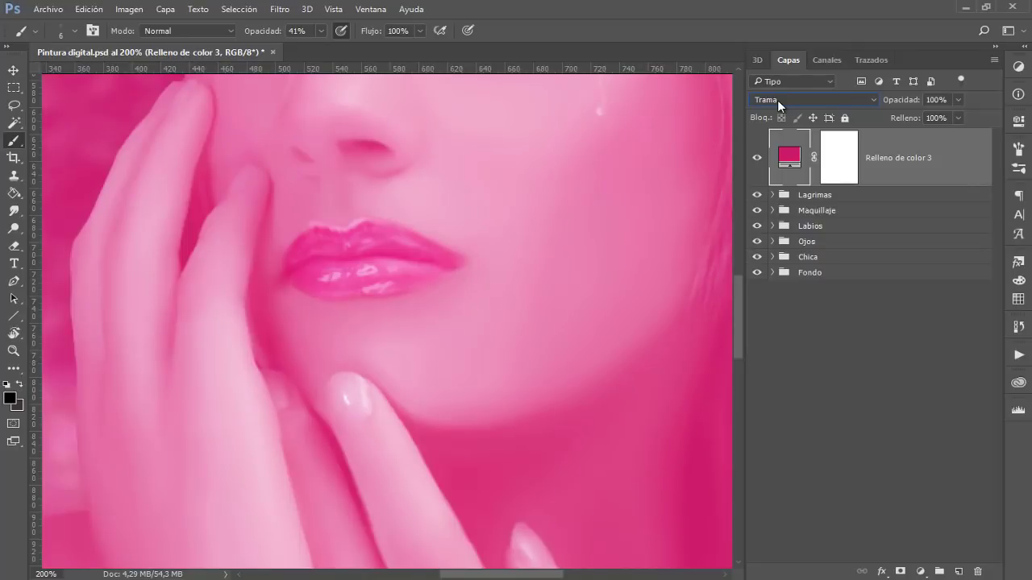
{"action": "scroll", "coordinate": [777, 100], "scroll_direction": "down", "scroll_amount": 1}
{"action": "scroll", "coordinate": [777, 100], "scroll_direction": "down", "scroll_amount": 1}
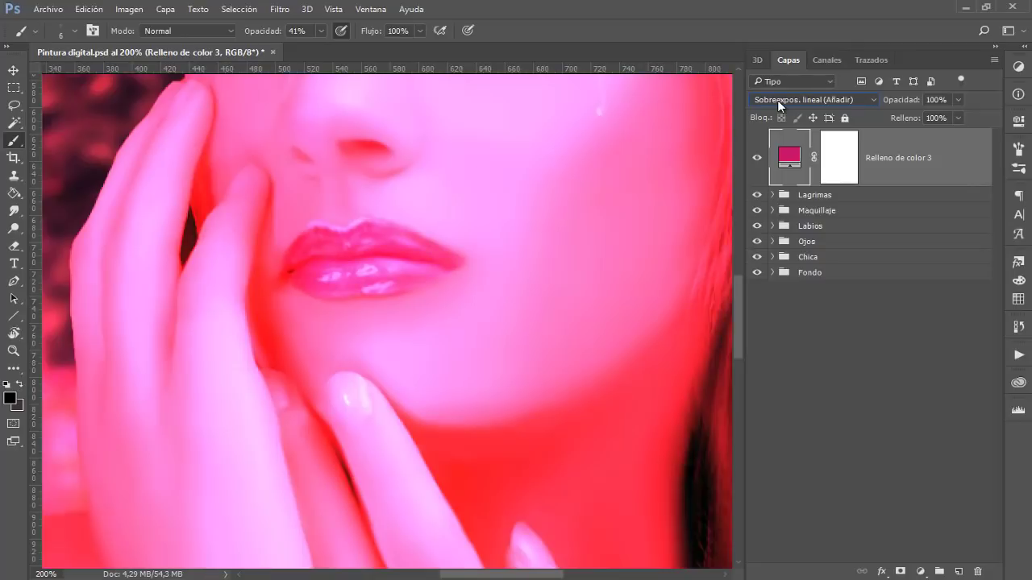
{"action": "scroll", "coordinate": [778, 100], "scroll_direction": "down", "scroll_amount": 1}
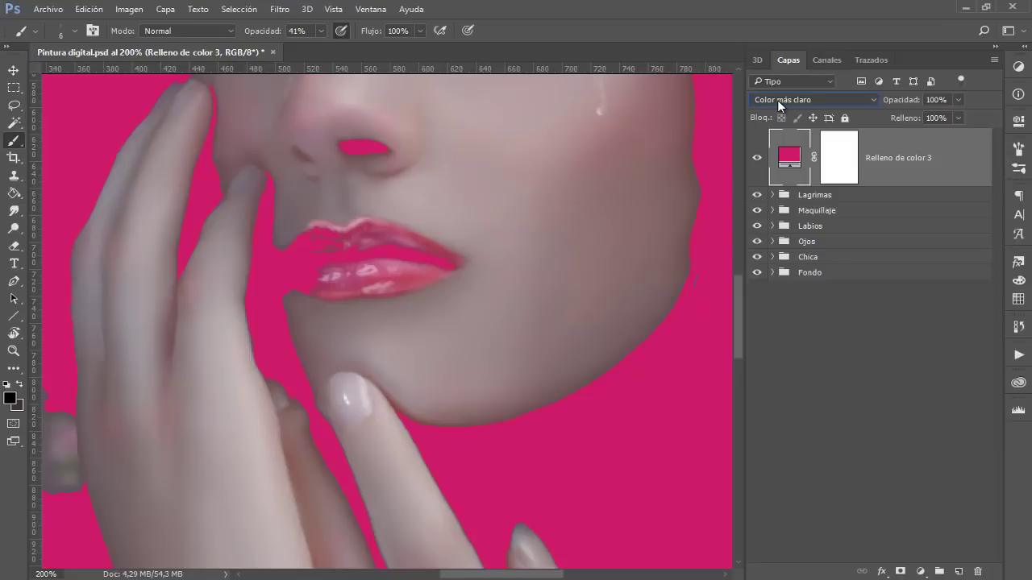
{"action": "scroll", "coordinate": [777, 100], "scroll_direction": "down", "scroll_amount": 1}
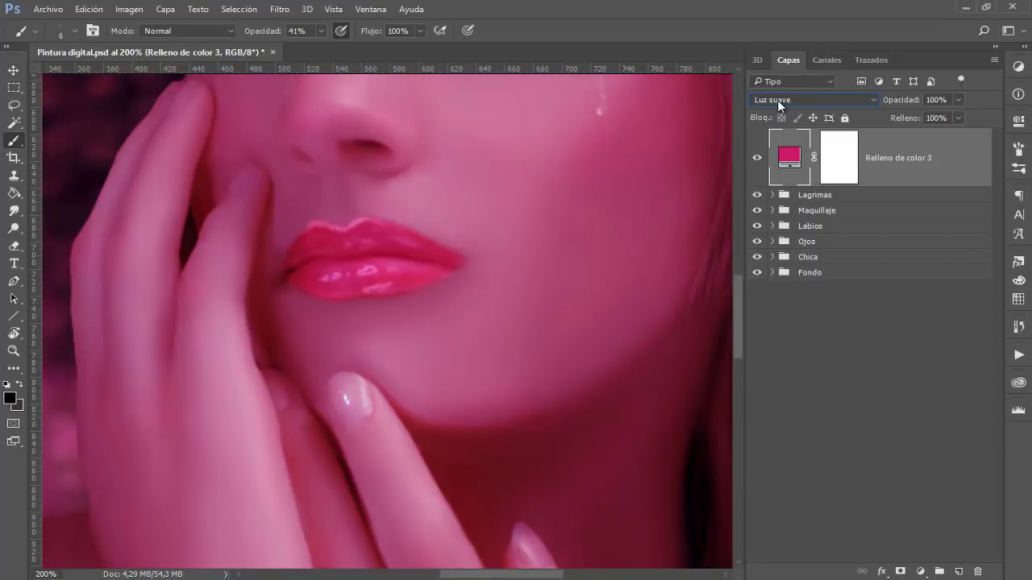
{"action": "scroll", "coordinate": [777, 100], "scroll_direction": "down", "scroll_amount": 1}
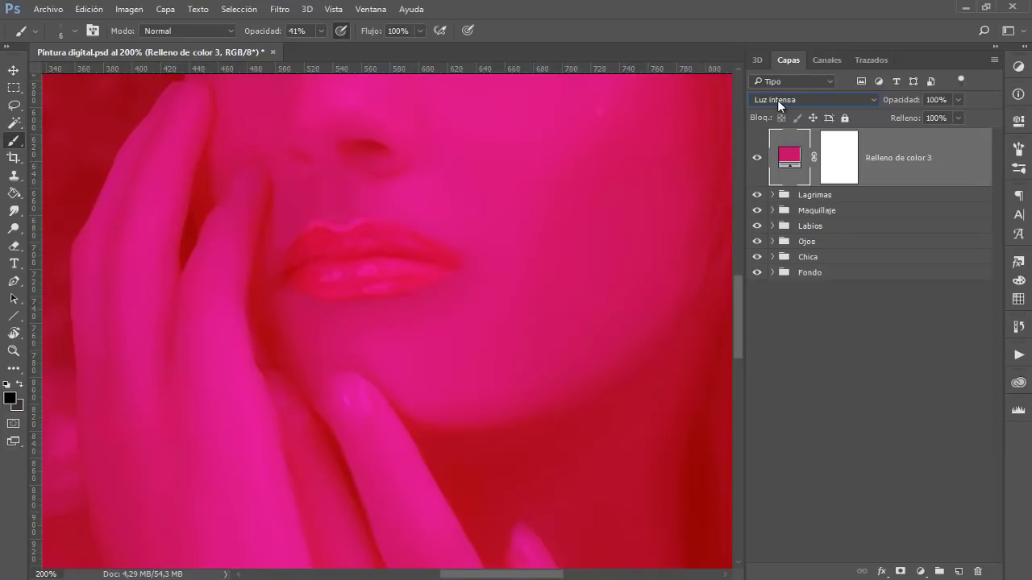
{"action": "scroll", "coordinate": [777, 100], "scroll_direction": "down", "scroll_amount": 1}
{"action": "scroll", "coordinate": [777, 100], "scroll_direction": "down", "scroll_amount": 1}
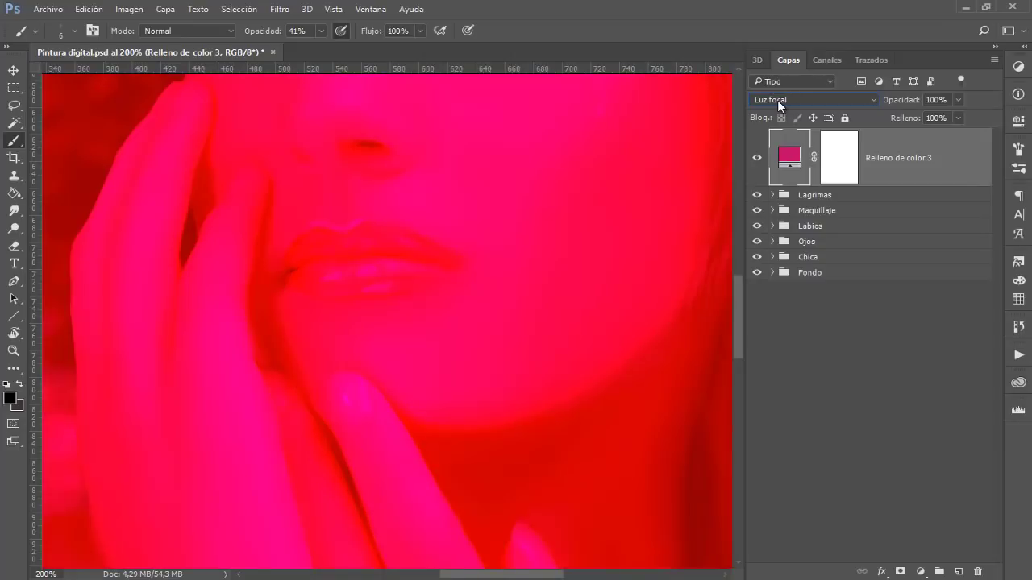
{"action": "scroll", "coordinate": [777, 99], "scroll_direction": "down", "scroll_amount": 2}
{"action": "scroll", "coordinate": [777, 100], "scroll_direction": "down", "scroll_amount": 1}
{"action": "scroll", "coordinate": [777, 100], "scroll_direction": "down", "scroll_amount": 1}
{"action": "scroll", "coordinate": [777, 100], "scroll_direction": "down", "scroll_amount": 1}
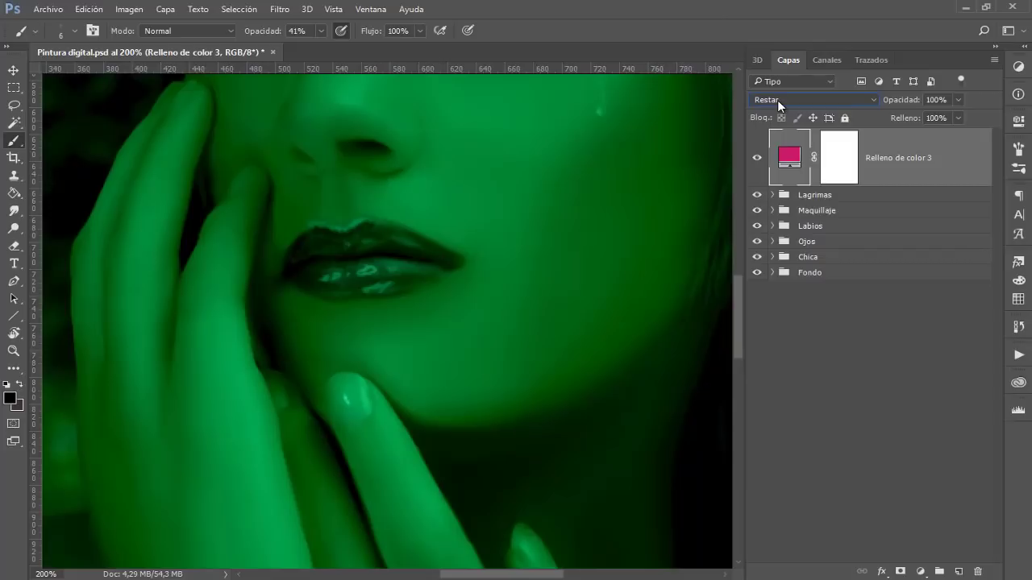
{"action": "scroll", "coordinate": [778, 100], "scroll_direction": "down", "scroll_amount": 1}
{"action": "scroll", "coordinate": [777, 100], "scroll_direction": "down", "scroll_amount": 1}
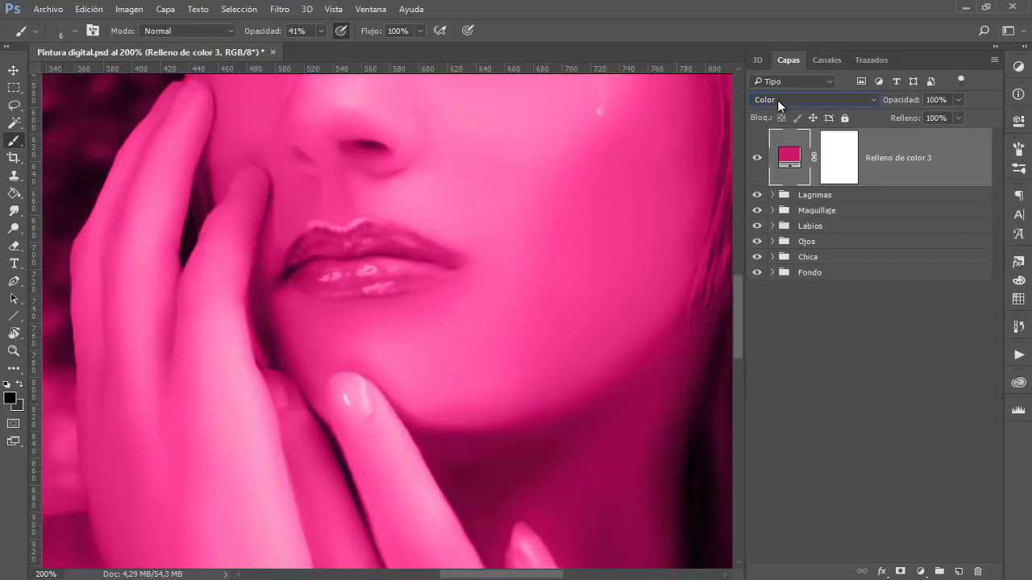
{"action": "scroll", "coordinate": [777, 100], "scroll_direction": "down", "scroll_amount": 1}
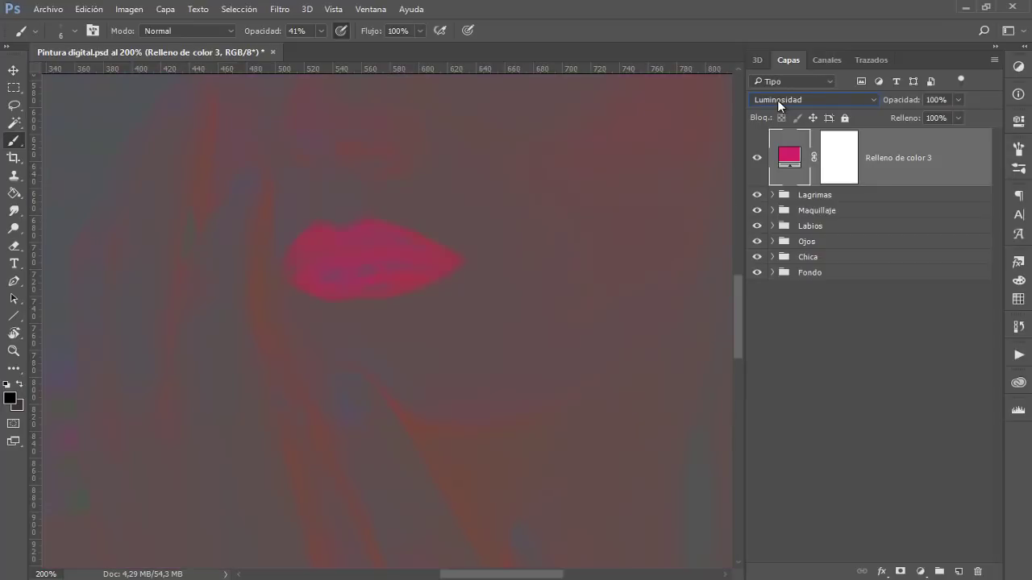
{"action": "scroll", "coordinate": [777, 100], "scroll_direction": "up", "scroll_amount": 1}
{"action": "scroll", "coordinate": [777, 100], "scroll_direction": "up", "scroll_amount": 3}
{"action": "scroll", "coordinate": [777, 100], "scroll_direction": "up", "scroll_amount": 4}
{"action": "scroll", "coordinate": [777, 100], "scroll_direction": "up", "scroll_amount": 2}
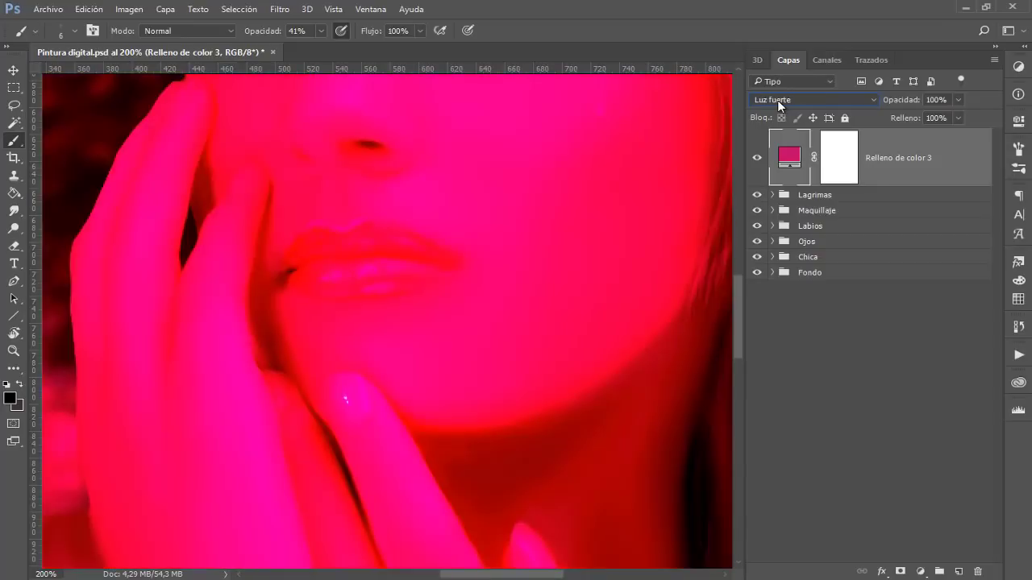
{"action": "scroll", "coordinate": [777, 99], "scroll_direction": "up", "scroll_amount": 3}
{"action": "scroll", "coordinate": [777, 100], "scroll_direction": "up", "scroll_amount": 3}
{"action": "scroll", "coordinate": [777, 100], "scroll_direction": "up", "scroll_amount": 2}
{"action": "scroll", "coordinate": [777, 99], "scroll_direction": "up", "scroll_amount": 1}
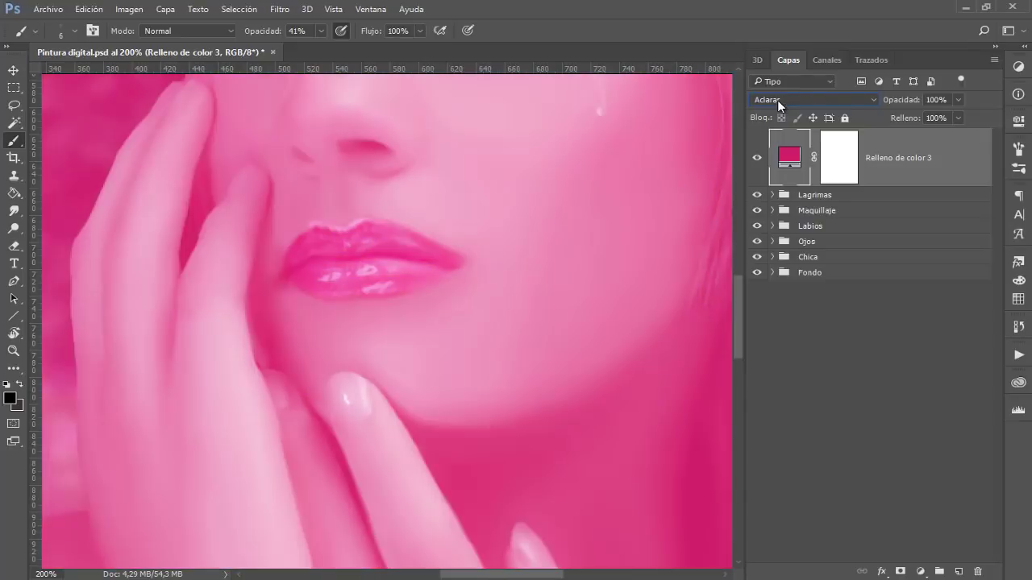
{"action": "scroll", "coordinate": [777, 100], "scroll_direction": "up", "scroll_amount": 3}
{"action": "scroll", "coordinate": [777, 100], "scroll_direction": "up", "scroll_amount": 1}
{"action": "scroll", "coordinate": [777, 100], "scroll_direction": "up", "scroll_amount": 1}
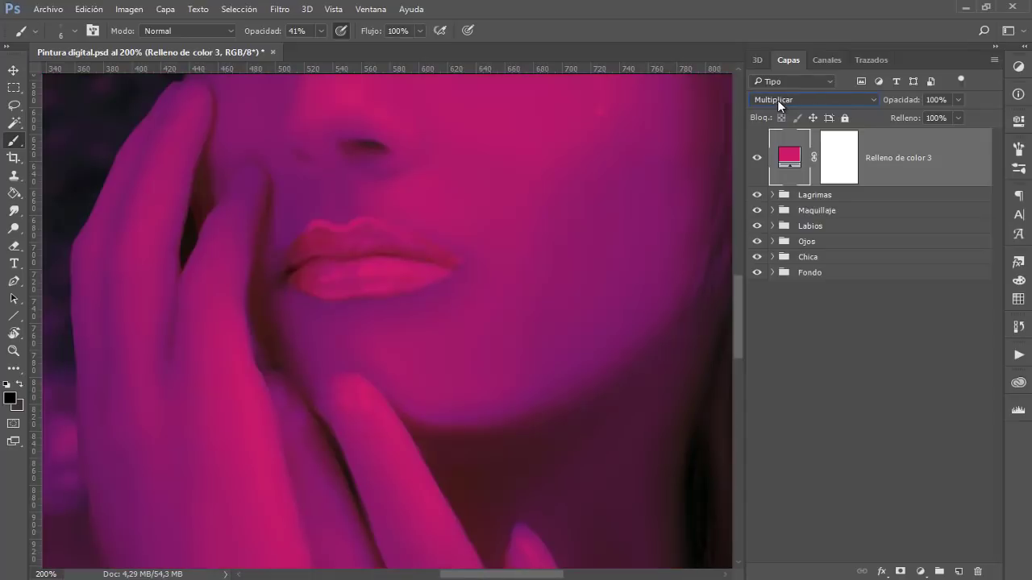
{"action": "scroll", "coordinate": [777, 100], "scroll_direction": "down", "scroll_amount": 1}
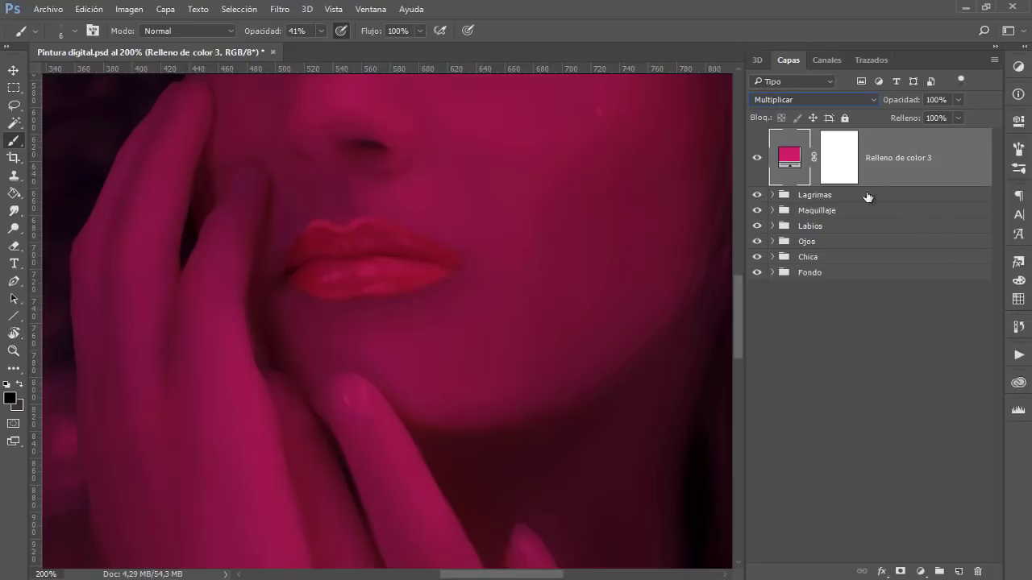
Step: Invert the fill layer's mask to black, hiding the magenta tint, and frame the eyes and tears
{"action": "left_click", "coordinate": [839, 166]}
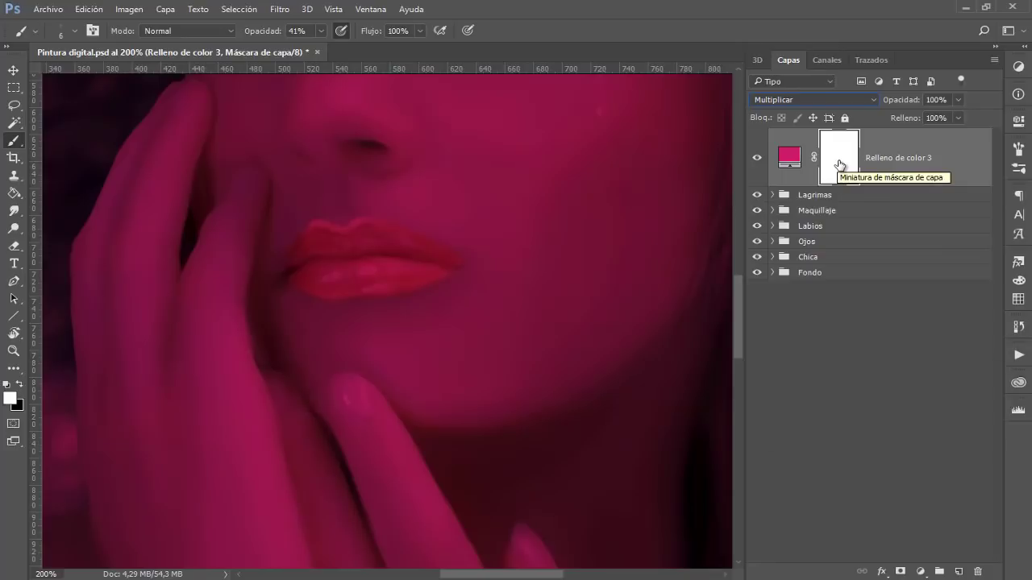
{"action": "key", "text": "ctrl+i"}
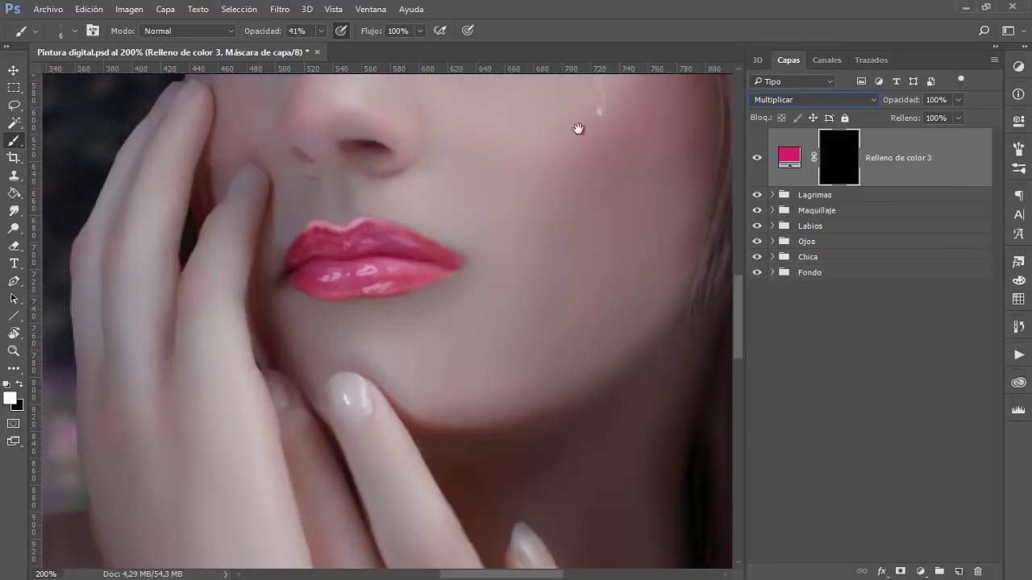
{"action": "mouse_move", "coordinate": [251, 231]}
{"action": "left_mouse_down"}
{"action": "mouse_move", "coordinate": [342, 385]}
{"action": "mouse_move", "coordinate": [508, 435]}
{"action": "left_mouse_up"}
{"action": "scroll", "coordinate": [341, 382], "scroll_direction": "up", "scroll_amount": 2}
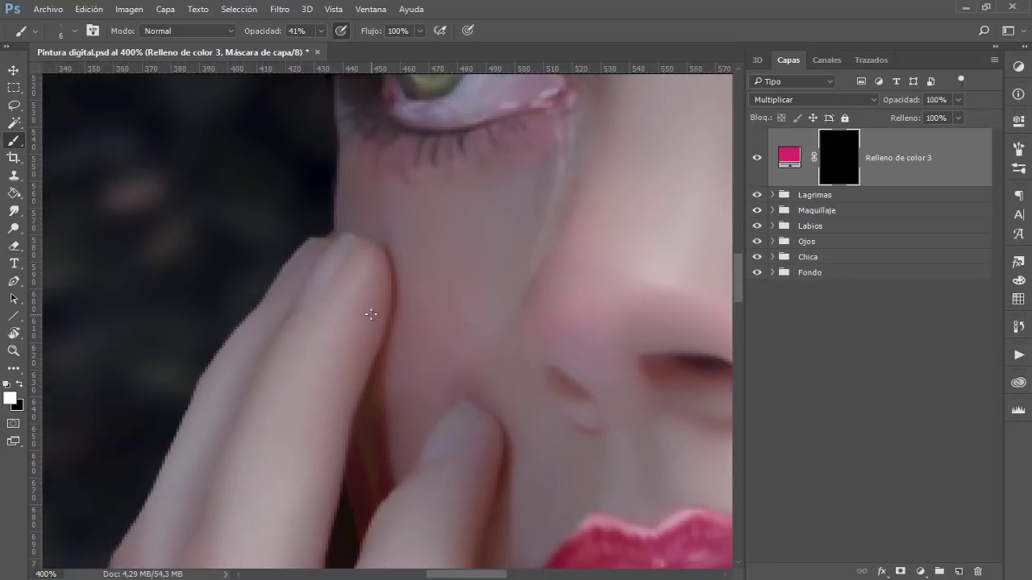
{"action": "key", "text": "space"}
{"action": "left_click_drag", "start_coordinate": [424, 306], "coordinate": [440, 318]}
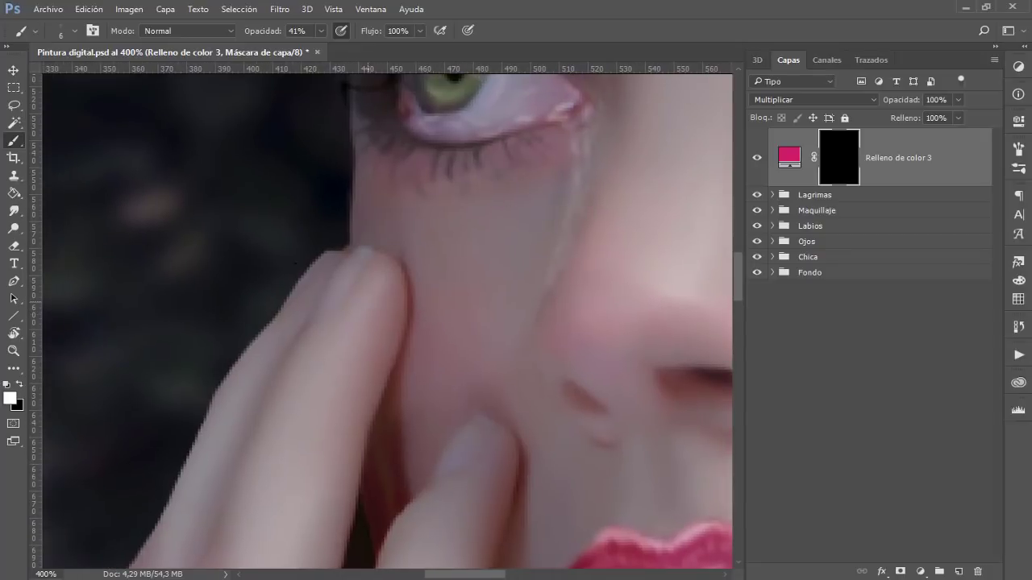
Step: Choose a soft round brush from the presets and size it to about 5 px
{"action": "right_click", "coordinate": [351, 251]}
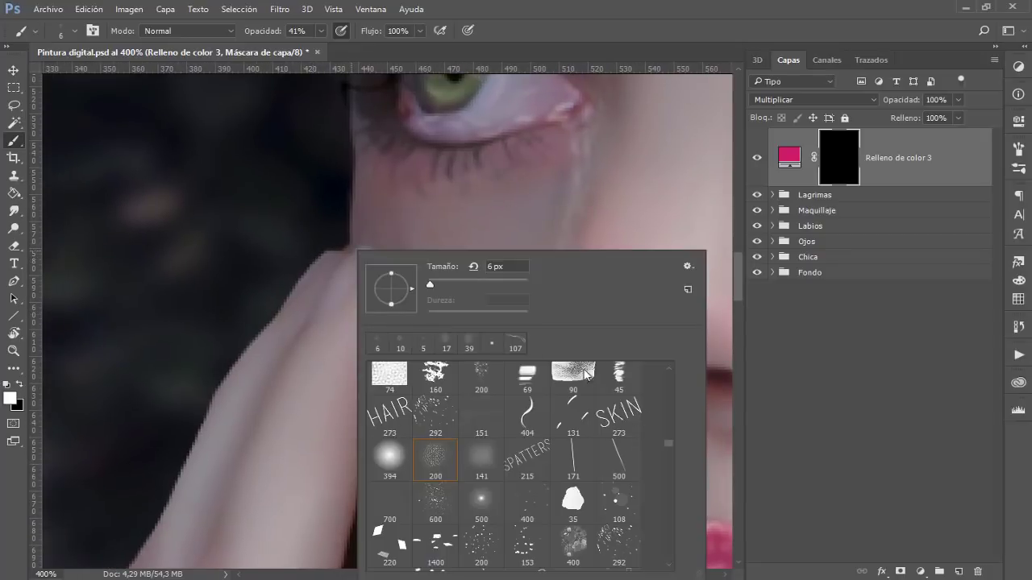
{"action": "left_click_drag", "start_coordinate": [668, 444], "coordinate": [662, 371]}
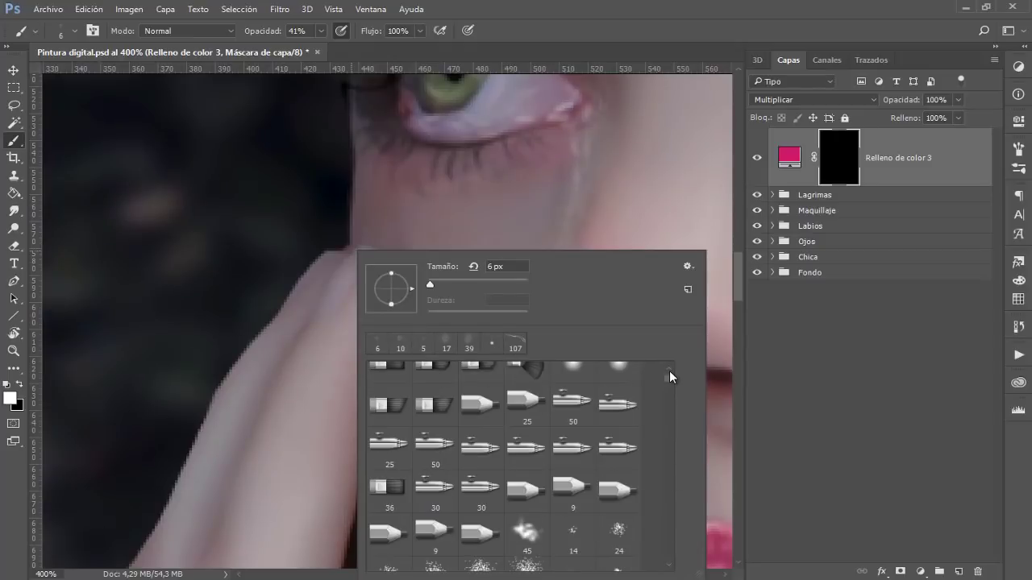
{"action": "scroll", "coordinate": [669, 370], "scroll_direction": "up", "scroll_amount": 5}
{"action": "left_click", "coordinate": [422, 385]}
{"action": "right_click", "coordinate": [269, 296], "text": "alt"}
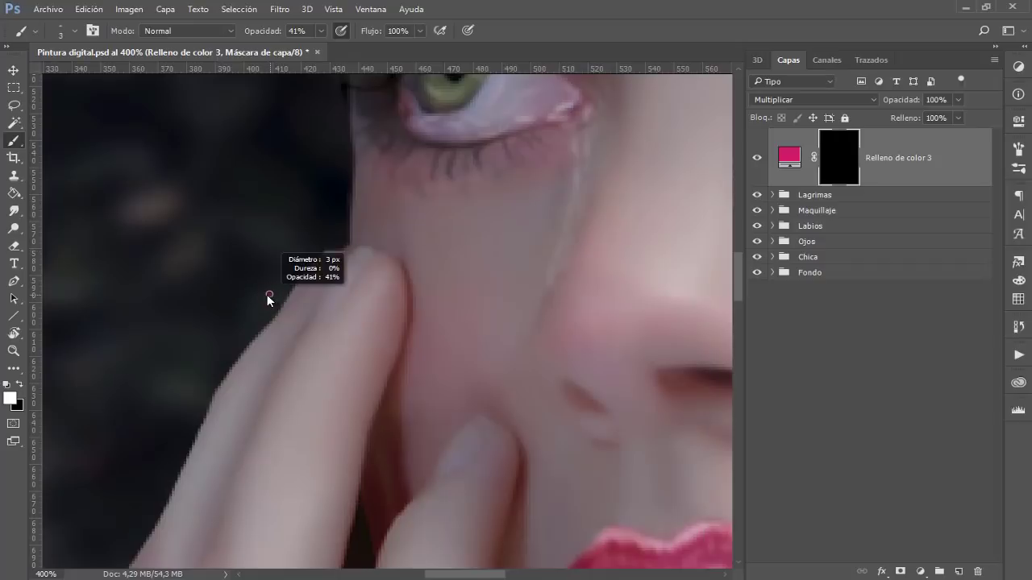
{"action": "right_click", "coordinate": [269, 297]}
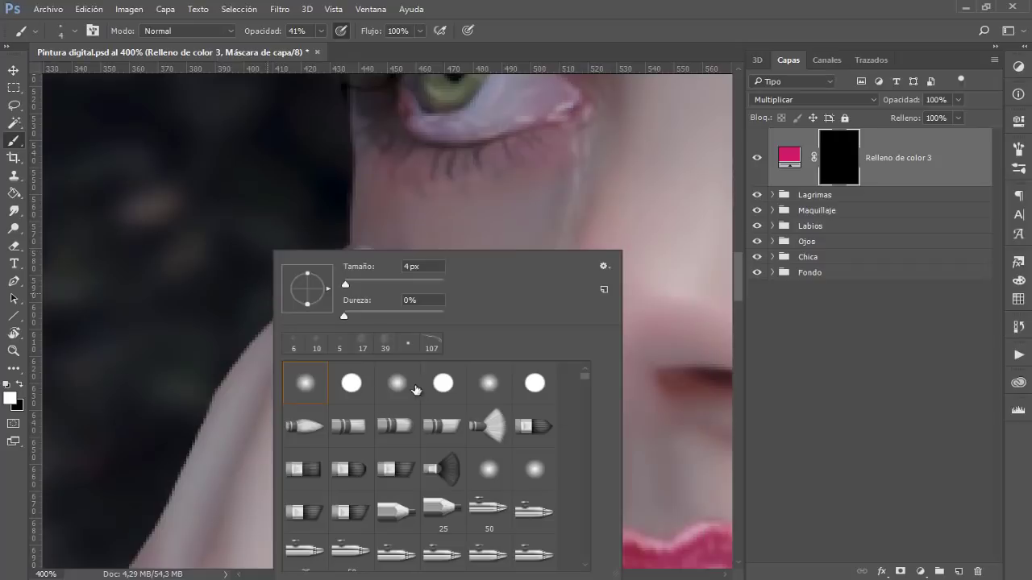
{"action": "right_click", "coordinate": [164, 290], "text": "alt"}
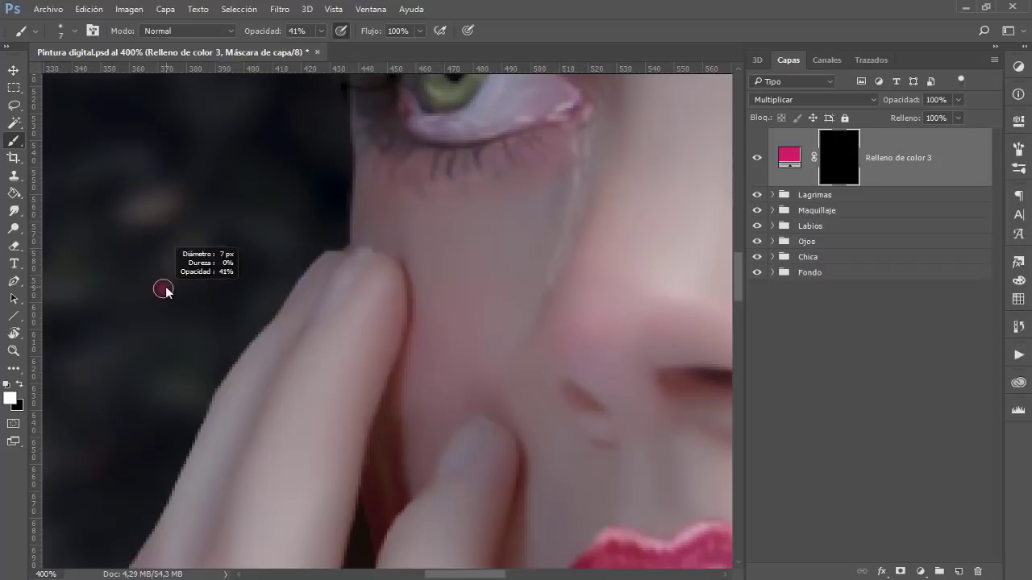
{"action": "right_click", "coordinate": [163, 290], "text": "alt"}
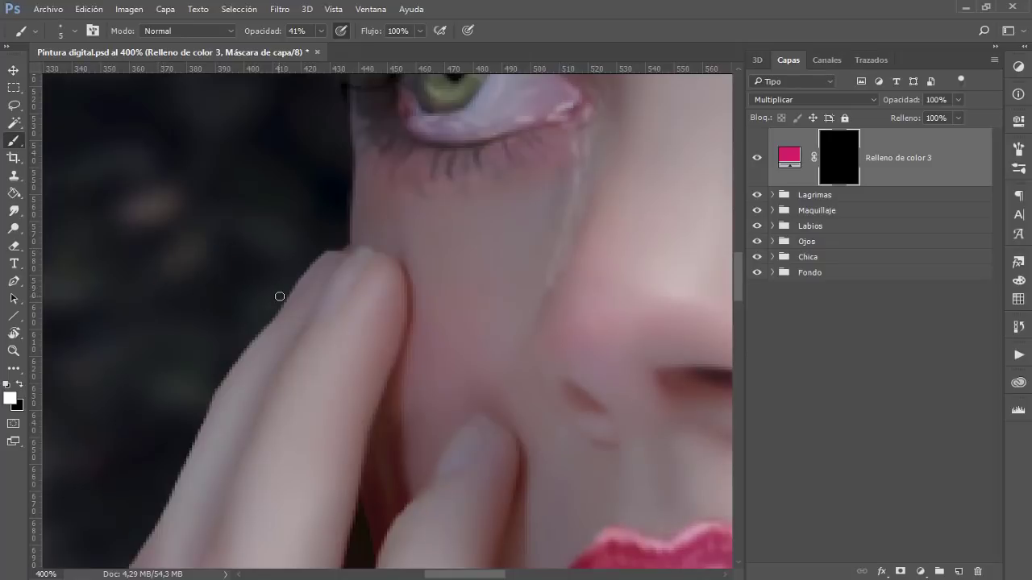
Step: Pan to the fingertip against the cheek and zoom in to 500%
{"action": "key", "text": "space"}
{"action": "left_click_drag", "start_coordinate": [406, 325], "coordinate": [387, 334]}
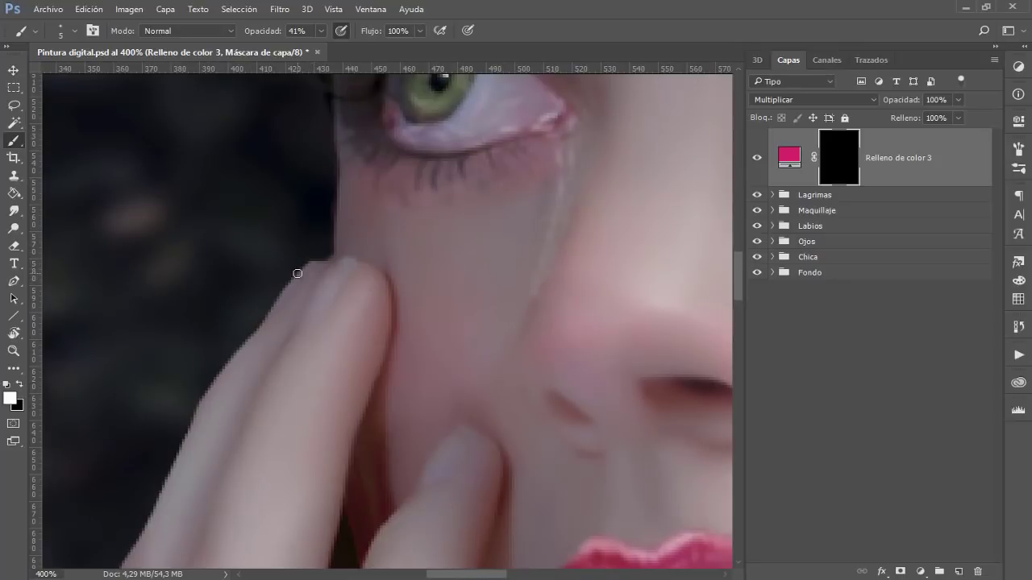
{"action": "key", "text": "ctrl"}
{"action": "scroll", "coordinate": [298, 278], "scroll_direction": "up", "scroll_amount": 1}
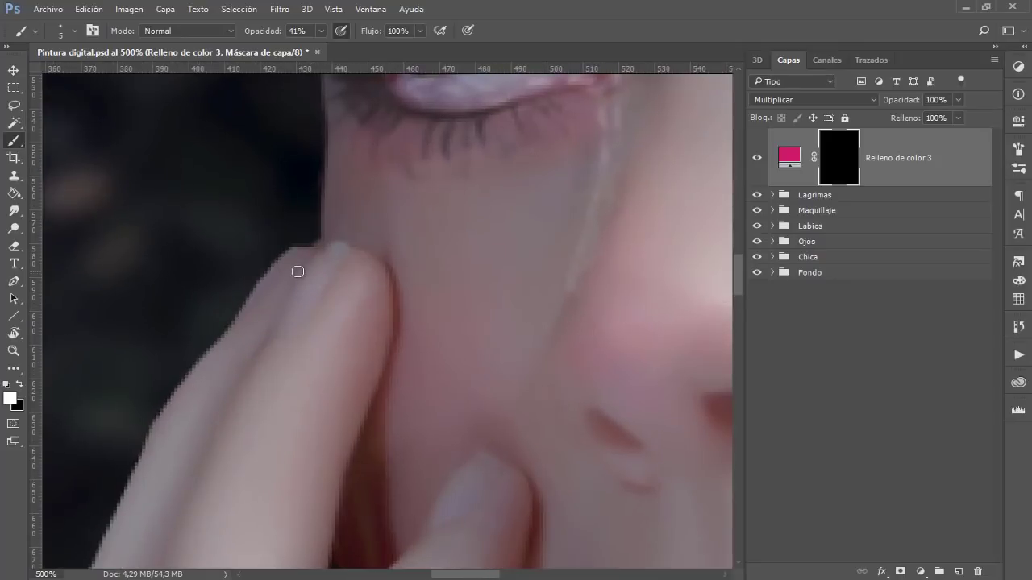
{"action": "right_click", "coordinate": [297, 275], "text": "alt"}
Step: Expand the Chica group and toggle the Original layer to compare, leaving it hidden
{"action": "left_click", "coordinate": [773, 256]}
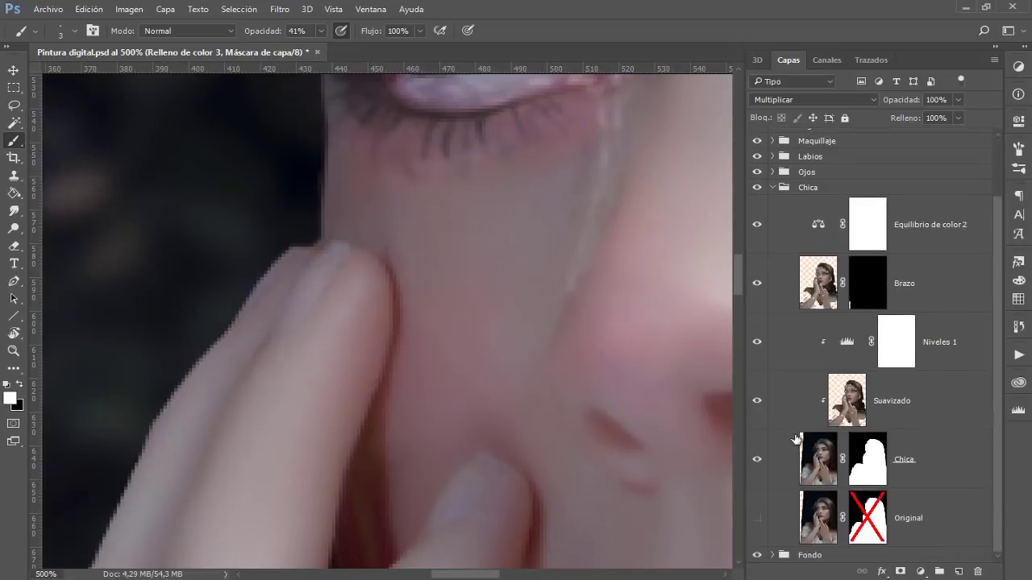
{"action": "left_click", "coordinate": [757, 523]}
{"action": "left_click", "coordinate": [757, 523]}
{"action": "left_click", "coordinate": [757, 523]}
{"action": "left_click", "coordinate": [757, 523]}
{"action": "left_click", "coordinate": [757, 523], "text": "alt"}
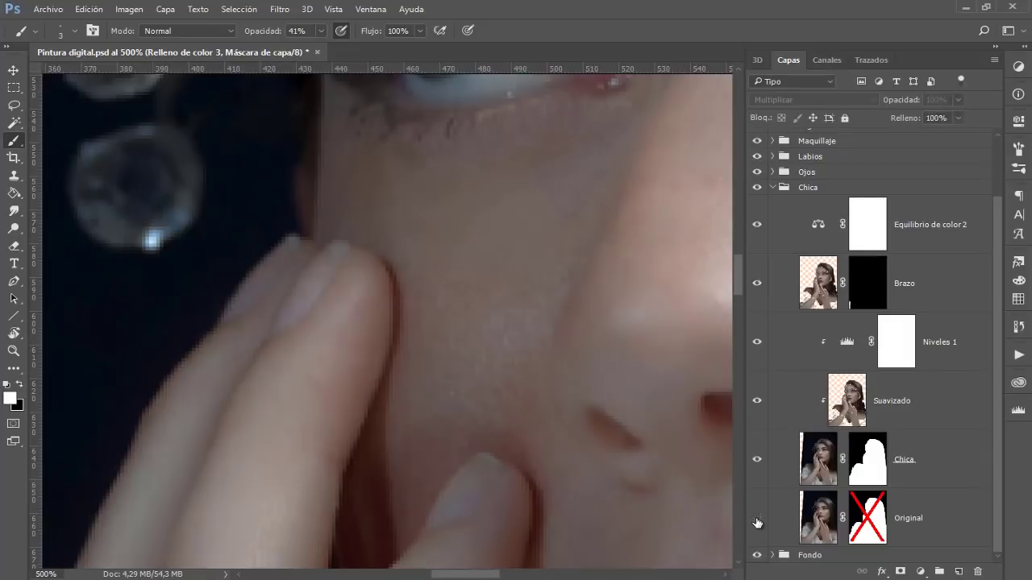
{"action": "left_click", "coordinate": [757, 523], "text": "alt"}
{"action": "left_click", "coordinate": [757, 523], "text": "alt"}
{"action": "left_click", "coordinate": [757, 524], "text": "alt"}
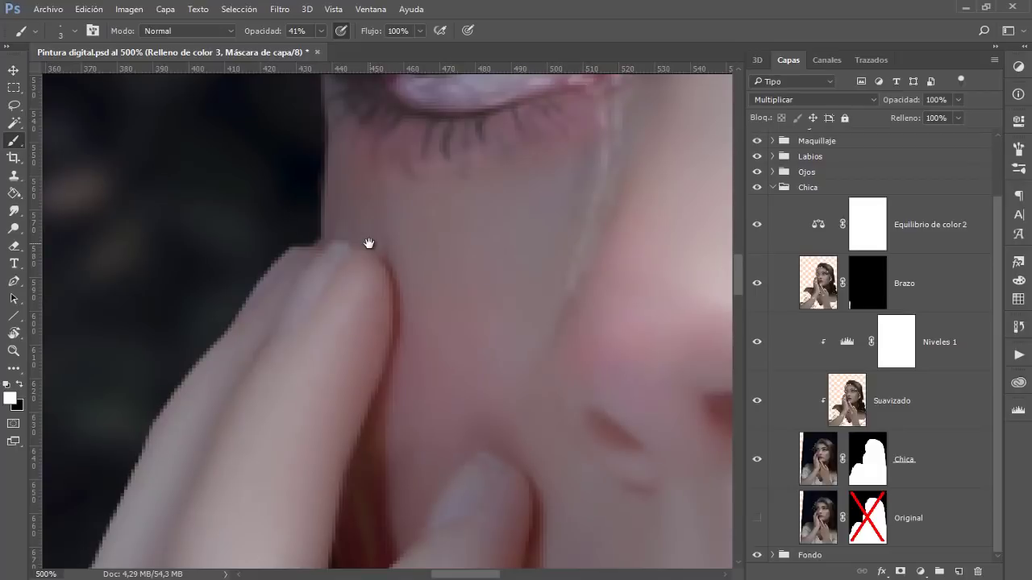
Step: Paint along the fingertip to smooth its upper-left edge and outline
{"action": "left_click", "coordinate": [292, 253]}
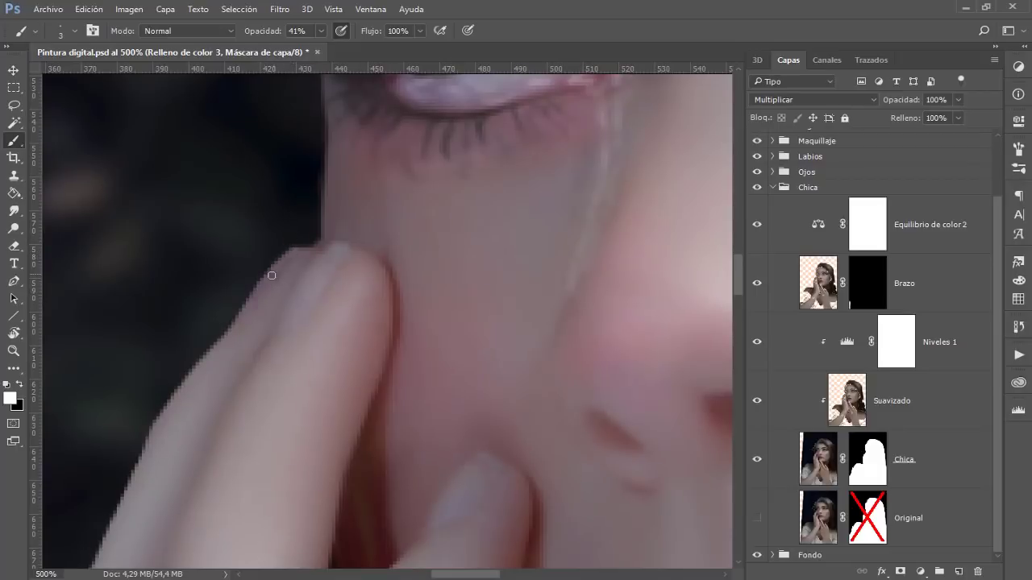
{"action": "left_click_drag", "start_coordinate": [285, 256], "coordinate": [251, 296]}
{"action": "left_click_drag", "start_coordinate": [337, 312], "coordinate": [305, 288]}
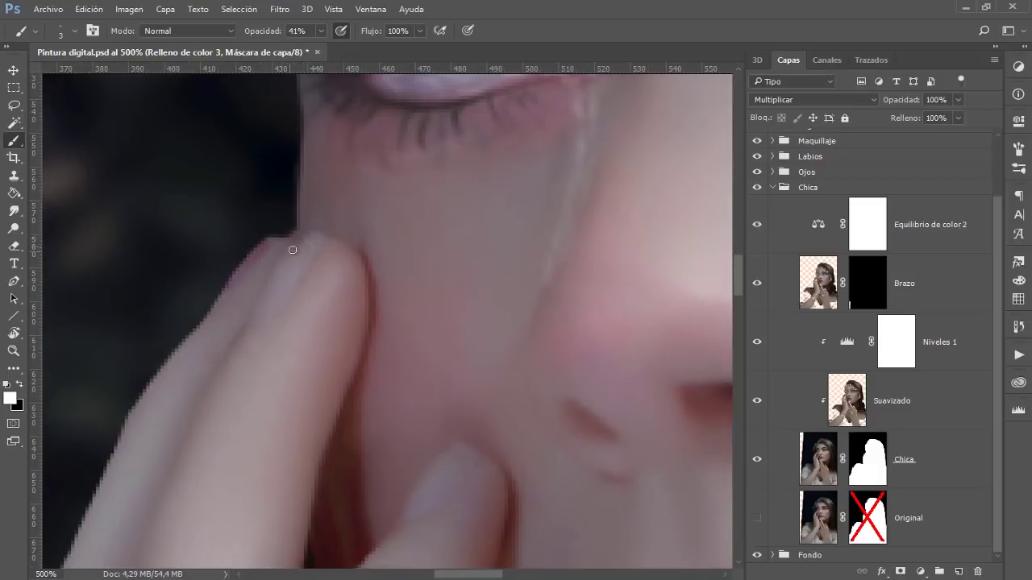
{"action": "left_click_drag", "start_coordinate": [274, 271], "coordinate": [274, 273]}
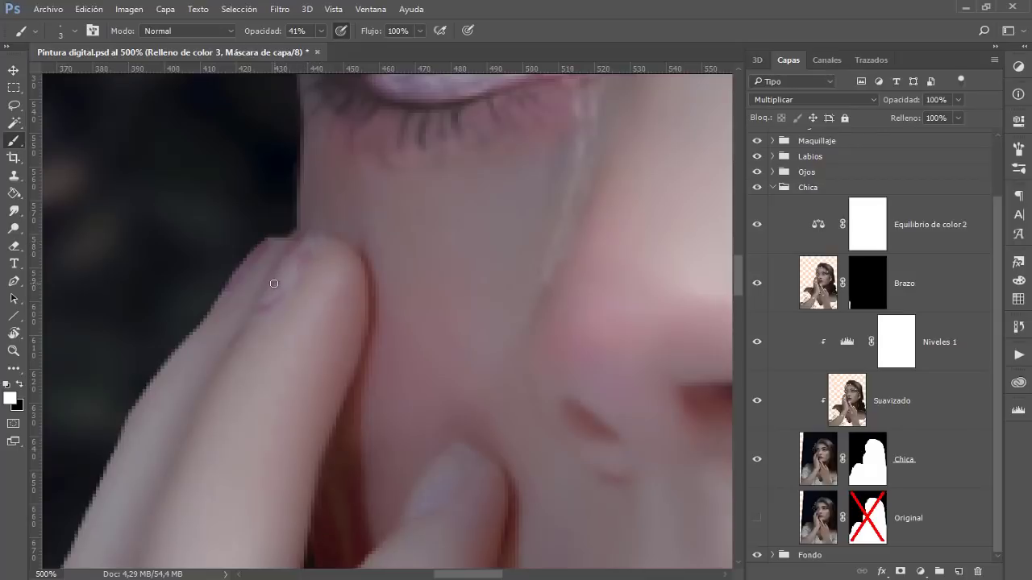
{"action": "left_click_drag", "start_coordinate": [273, 292], "coordinate": [296, 265]}
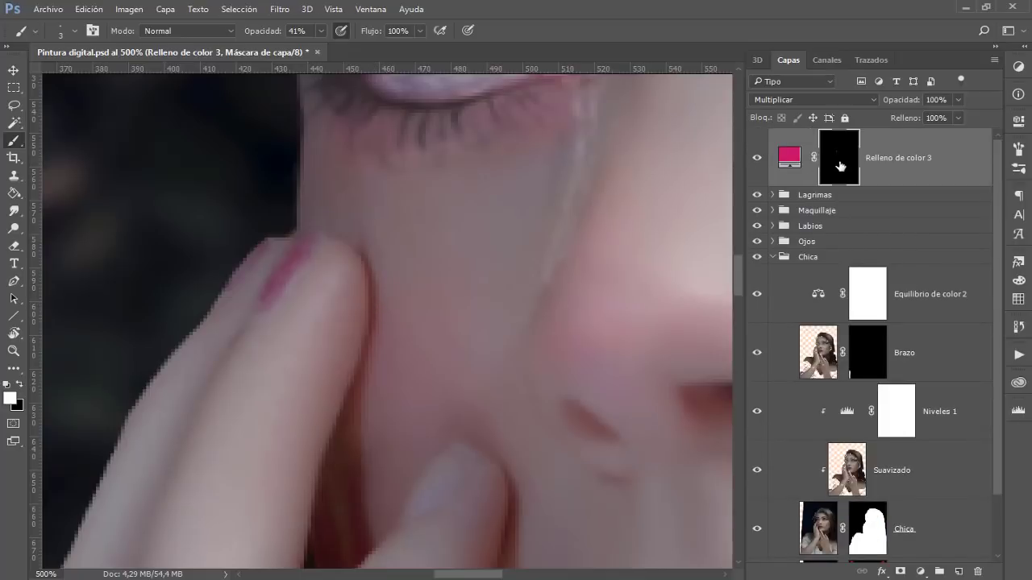
Step: View the Relleno de color 3 mask alone and paint out stray strokes in black
{"action": "left_click", "coordinate": [839, 165], "text": "alt"}
{"action": "key", "text": "x"}
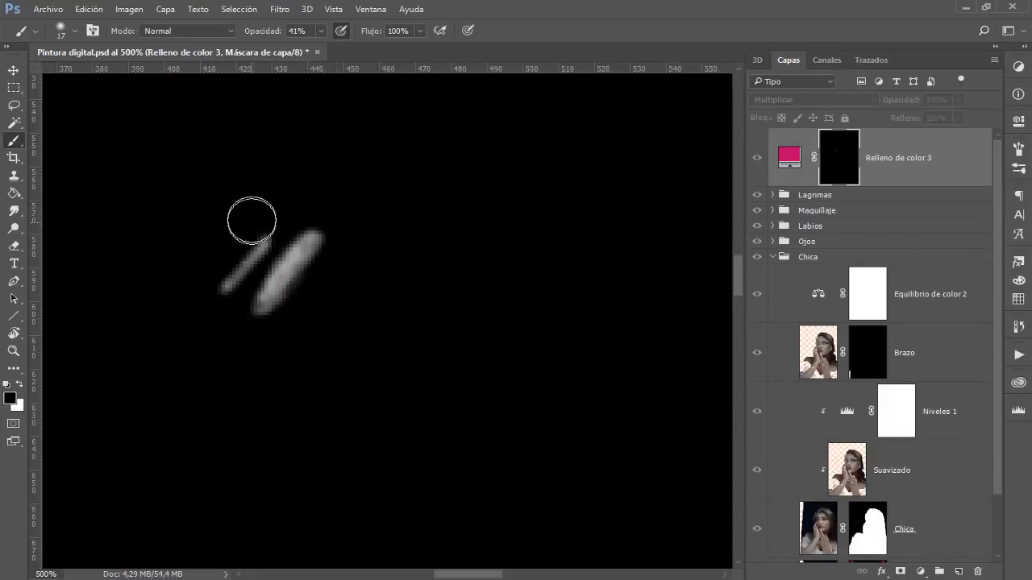
{"action": "left_click_drag", "start_coordinate": [266, 31], "coordinate": [326, 31]}
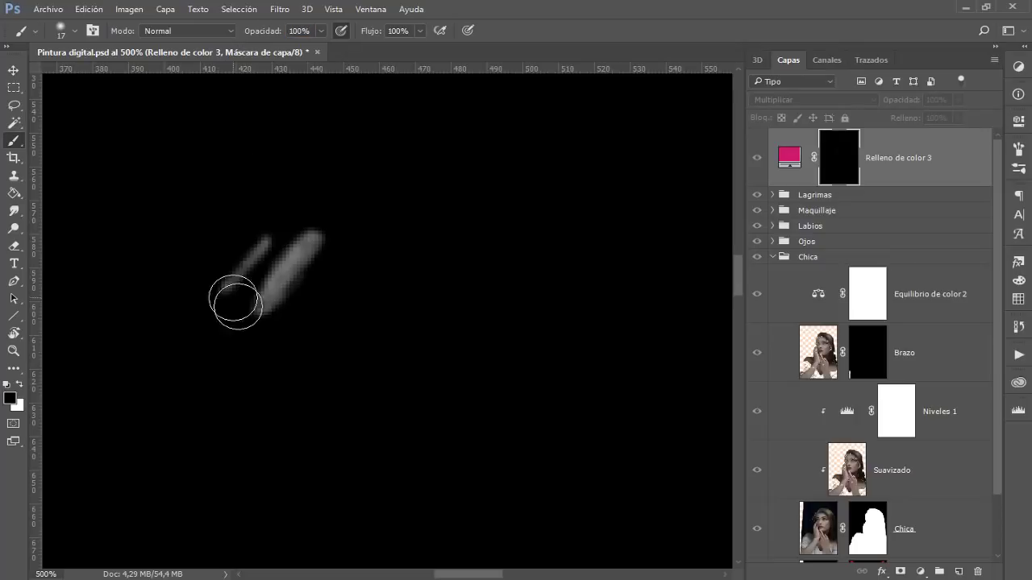
{"action": "mouse_move", "coordinate": [230, 299]}
{"action": "left_mouse_down"}
{"action": "mouse_move", "coordinate": [242, 288]}
{"action": "mouse_move", "coordinate": [286, 290]}
{"action": "mouse_move", "coordinate": [270, 272]}
{"action": "left_mouse_up"}
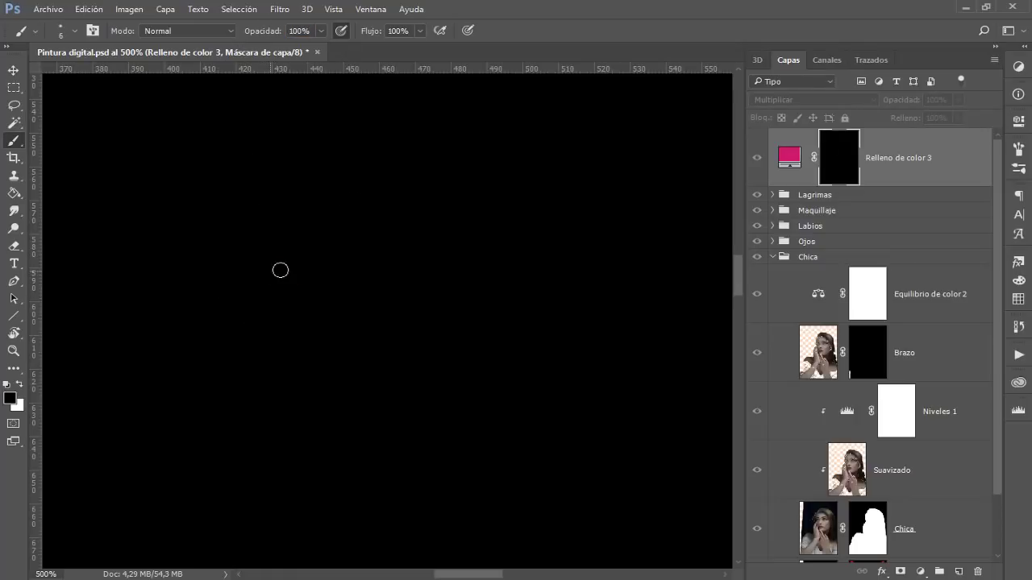
Step: With a 3 px white brush, paint the first fingernail pink on the mask
{"action": "left_click", "coordinate": [848, 168], "text": "alt"}
{"action": "key", "text": "bracketleft"}
{"action": "key", "text": "bracketleft"}
{"action": "key", "text": "bracketleft"}
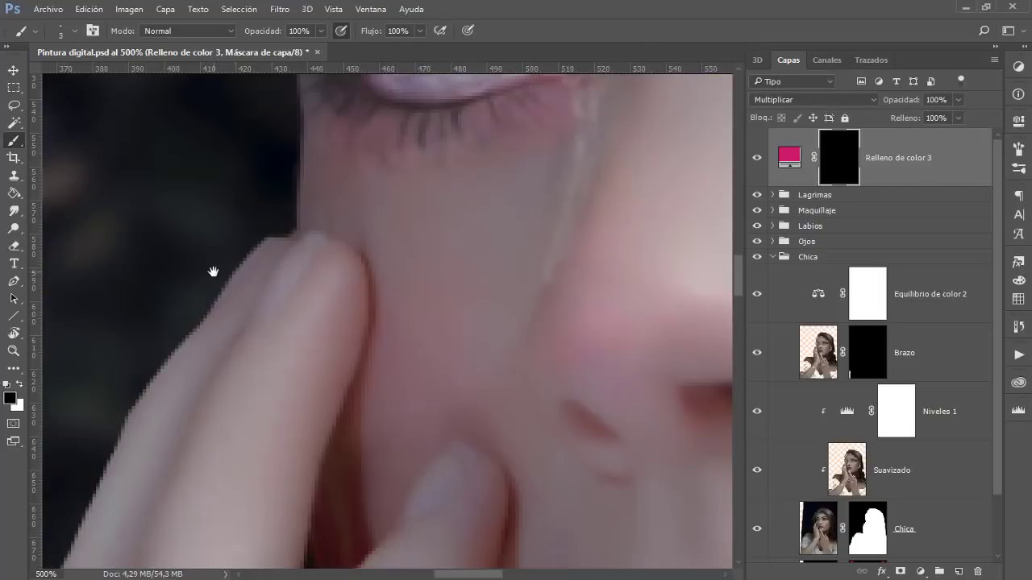
{"action": "key", "text": "x"}
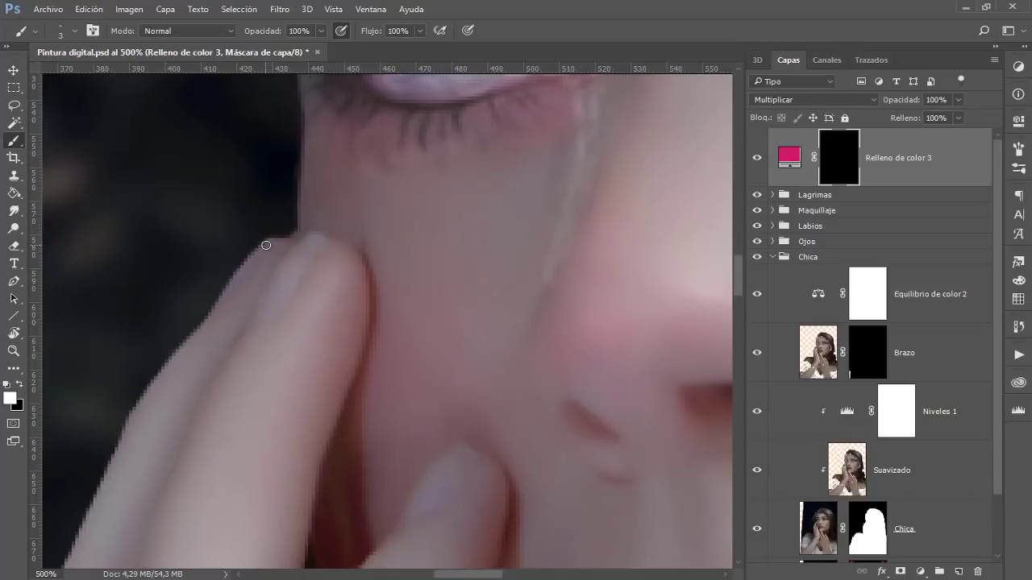
{"action": "mouse_move", "coordinate": [256, 253]}
{"action": "left_mouse_down"}
{"action": "mouse_move", "coordinate": [229, 287]}
{"action": "mouse_move", "coordinate": [256, 310]}
{"action": "mouse_move", "coordinate": [304, 241]}
{"action": "mouse_move", "coordinate": [260, 301]}
{"action": "mouse_move", "coordinate": [298, 256]}
{"action": "left_mouse_up"}
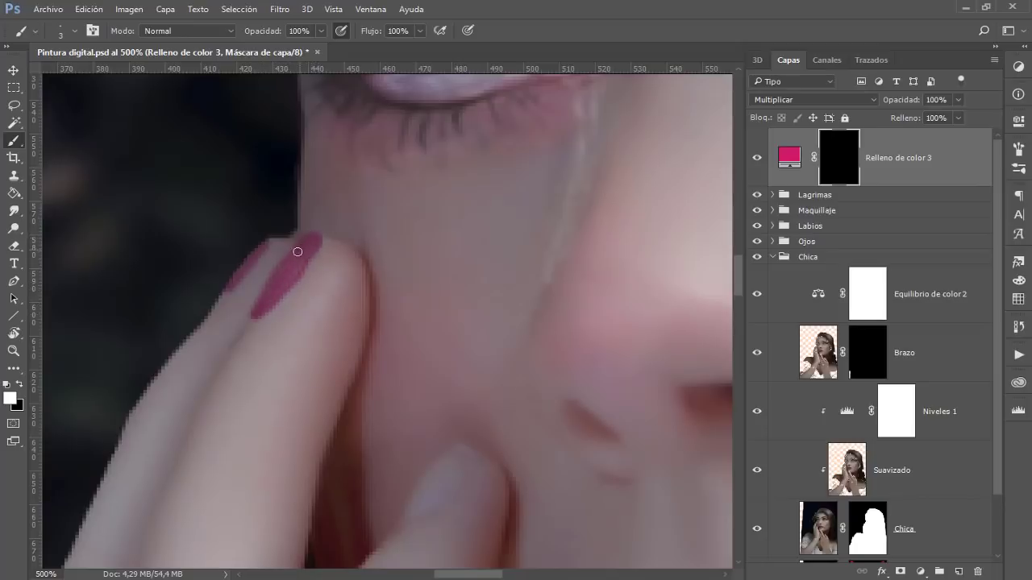
{"action": "mouse_move", "coordinate": [317, 238]}
{"action": "left_mouse_down"}
{"action": "mouse_move", "coordinate": [303, 259]}
{"action": "mouse_move", "coordinate": [312, 251]}
{"action": "left_mouse_up"}
{"action": "left_click_drag", "start_coordinate": [392, 392], "coordinate": [295, 267]}
{"action": "mouse_move", "coordinate": [359, 353]}
{"action": "left_mouse_down"}
{"action": "mouse_move", "coordinate": [348, 333]}
{"action": "mouse_move", "coordinate": [357, 302]}
{"action": "mouse_move", "coordinate": [341, 306]}
{"action": "mouse_move", "coordinate": [301, 362]}
{"action": "mouse_move", "coordinate": [352, 337]}
{"action": "mouse_move", "coordinate": [367, 308]}
{"action": "mouse_move", "coordinate": [319, 348]}
{"action": "mouse_move", "coordinate": [353, 308]}
{"action": "left_mouse_up"}
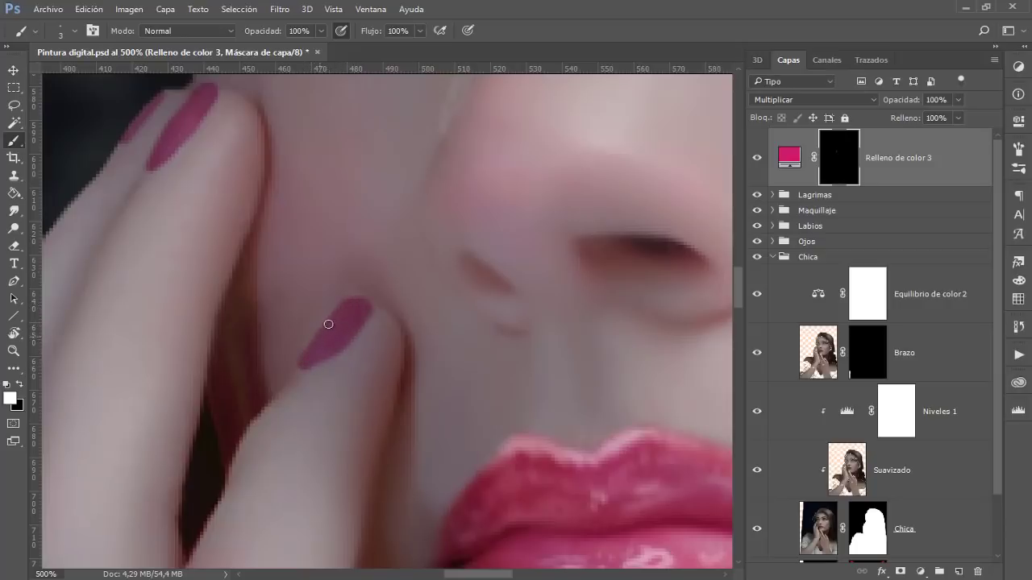
Step: Pan to the nail below the lips and paint its left edge and top pink
{"action": "left_click_drag", "start_coordinate": [357, 304], "coordinate": [239, 173]}
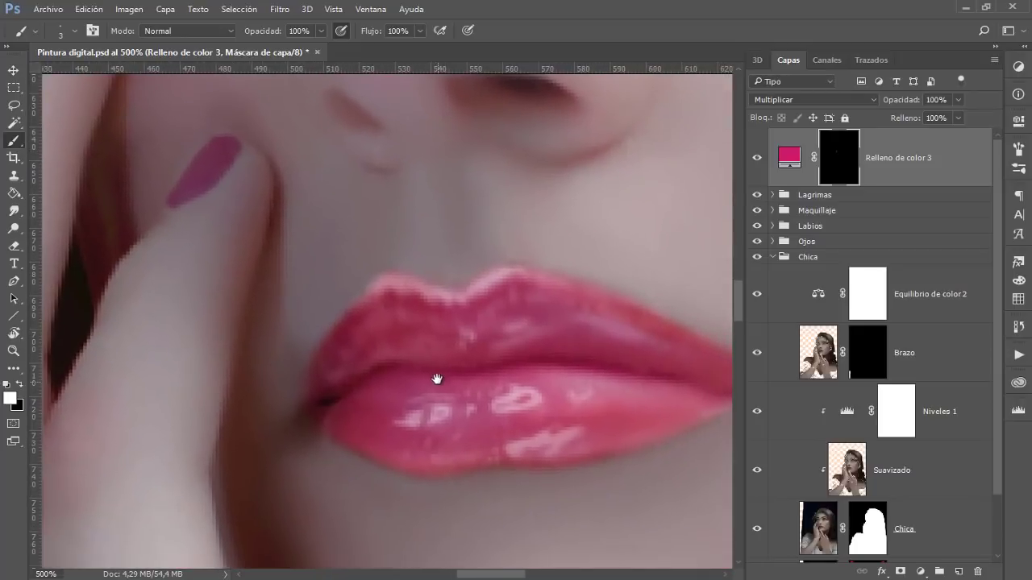
{"action": "mouse_move", "coordinate": [437, 376]}
{"action": "left_mouse_down"}
{"action": "mouse_move", "coordinate": [291, 306]}
{"action": "mouse_move", "coordinate": [202, 233]}
{"action": "left_mouse_up"}
{"action": "mouse_move", "coordinate": [495, 368]}
{"action": "left_mouse_down"}
{"action": "mouse_move", "coordinate": [414, 330]}
{"action": "mouse_move", "coordinate": [470, 217]}
{"action": "left_mouse_up"}
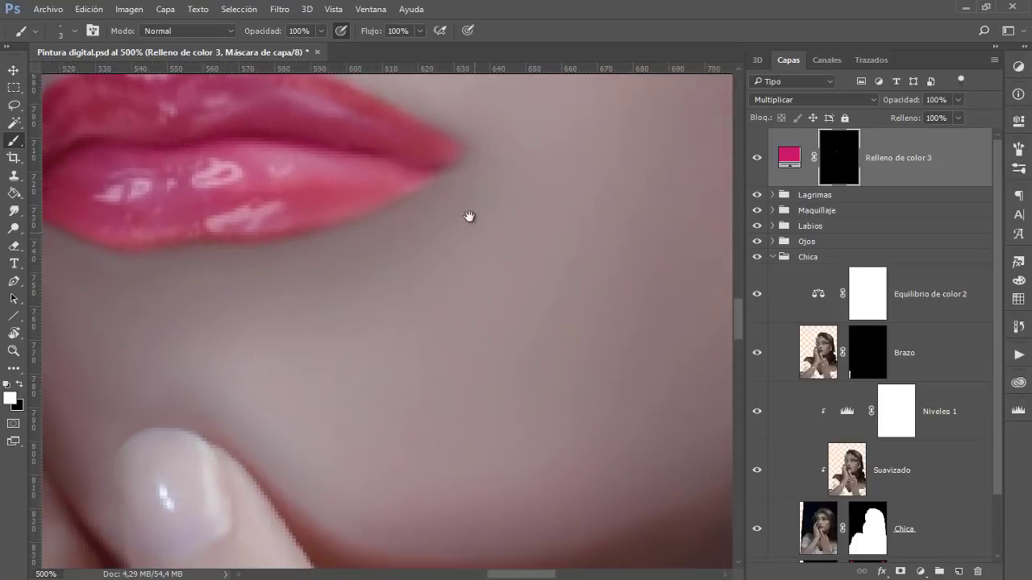
{"action": "left_click_drag", "start_coordinate": [470, 338], "coordinate": [408, 274]}
{"action": "left_click_drag", "start_coordinate": [408, 324], "coordinate": [461, 254]}
{"action": "left_click_drag", "start_coordinate": [333, 357], "coordinate": [379, 322]}
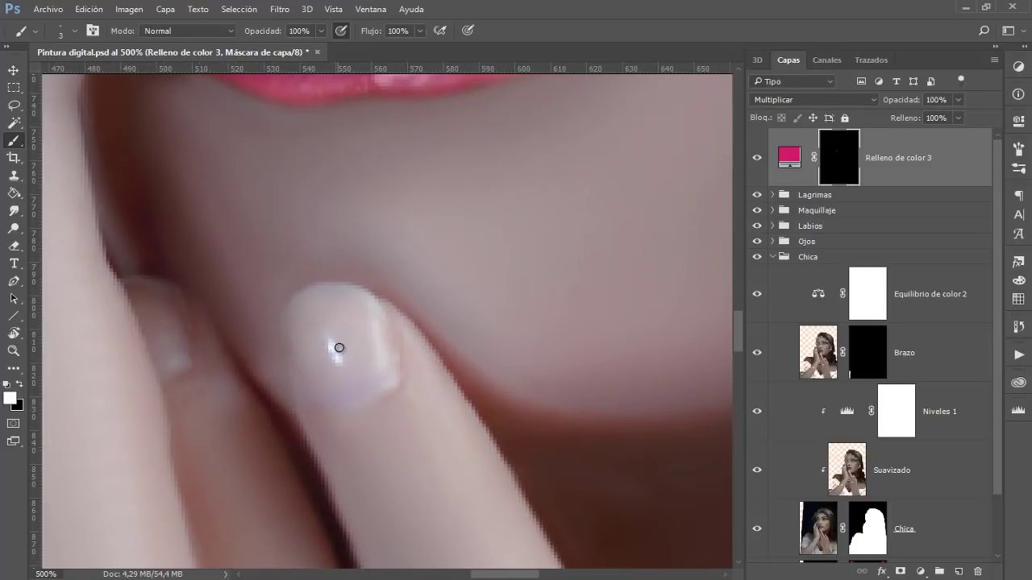
{"action": "mouse_move", "coordinate": [286, 326]}
{"action": "left_mouse_down"}
{"action": "mouse_move", "coordinate": [320, 397]}
{"action": "mouse_move", "coordinate": [363, 407]}
{"action": "mouse_move", "coordinate": [384, 388]}
{"action": "left_mouse_up"}
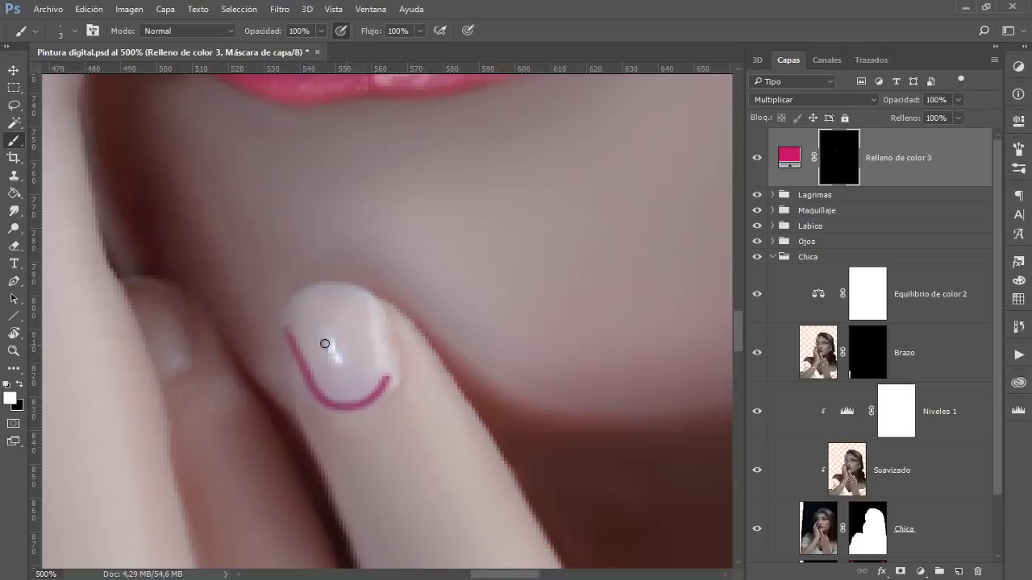
{"action": "mouse_move", "coordinate": [288, 319]}
{"action": "left_mouse_down"}
{"action": "mouse_move", "coordinate": [306, 291]}
{"action": "mouse_move", "coordinate": [360, 290]}
{"action": "mouse_move", "coordinate": [395, 360]}
{"action": "mouse_move", "coordinate": [392, 388]}
{"action": "mouse_move", "coordinate": [391, 358]}
{"action": "mouse_move", "coordinate": [357, 295]}
{"action": "mouse_move", "coordinate": [316, 296]}
{"action": "mouse_move", "coordinate": [294, 323]}
{"action": "mouse_move", "coordinate": [350, 306]}
{"action": "mouse_move", "coordinate": [300, 346]}
{"action": "mouse_move", "coordinate": [352, 316]}
{"action": "mouse_move", "coordinate": [384, 345]}
{"action": "mouse_move", "coordinate": [371, 338]}
{"action": "mouse_move", "coordinate": [305, 351]}
{"action": "mouse_move", "coordinate": [329, 343]}
{"action": "mouse_move", "coordinate": [323, 387]}
{"action": "mouse_move", "coordinate": [337, 389]}
{"action": "mouse_move", "coordinate": [328, 356]}
{"action": "mouse_move", "coordinate": [360, 376]}
{"action": "mouse_move", "coordinate": [379, 363]}
{"action": "mouse_move", "coordinate": [352, 399]}
{"action": "mouse_move", "coordinate": [372, 389]}
{"action": "mouse_move", "coordinate": [383, 357]}
{"action": "mouse_move", "coordinate": [350, 295]}
{"action": "mouse_move", "coordinate": [315, 295]}
{"action": "mouse_move", "coordinate": [294, 315]}
{"action": "left_mouse_up"}
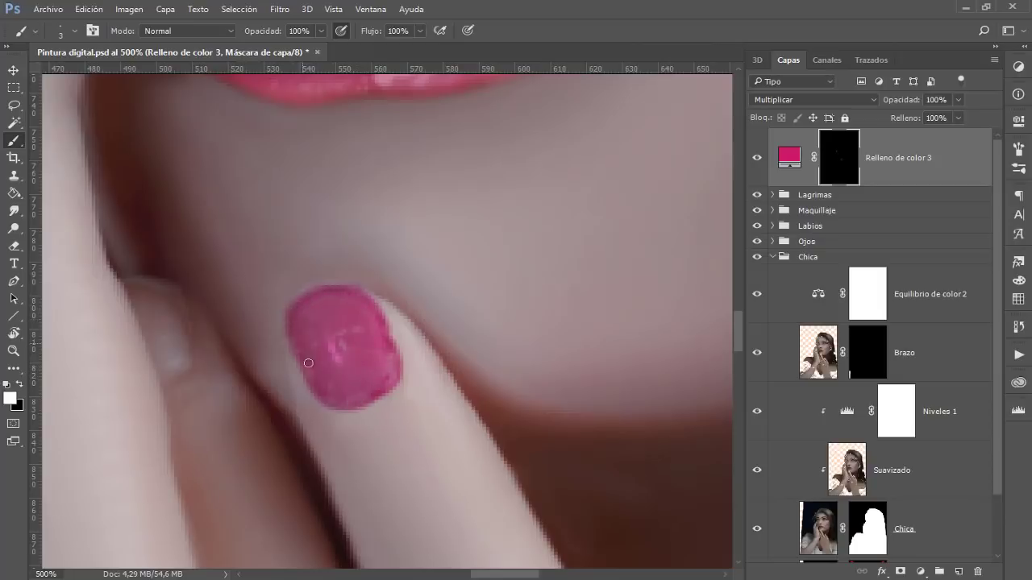
{"action": "mouse_move", "coordinate": [307, 363]}
{"action": "left_mouse_down"}
{"action": "mouse_move", "coordinate": [342, 337]}
{"action": "mouse_move", "coordinate": [306, 317]}
{"action": "left_mouse_up"}
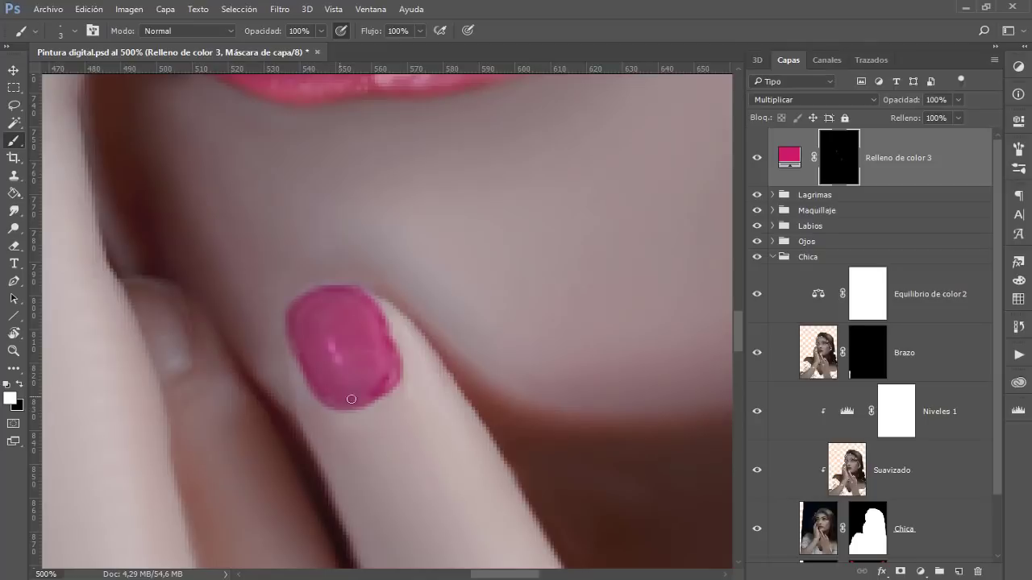
{"action": "key", "text": "x"}
{"action": "key", "text": "x"}
{"action": "left_click_drag", "start_coordinate": [290, 387], "coordinate": [410, 339]}
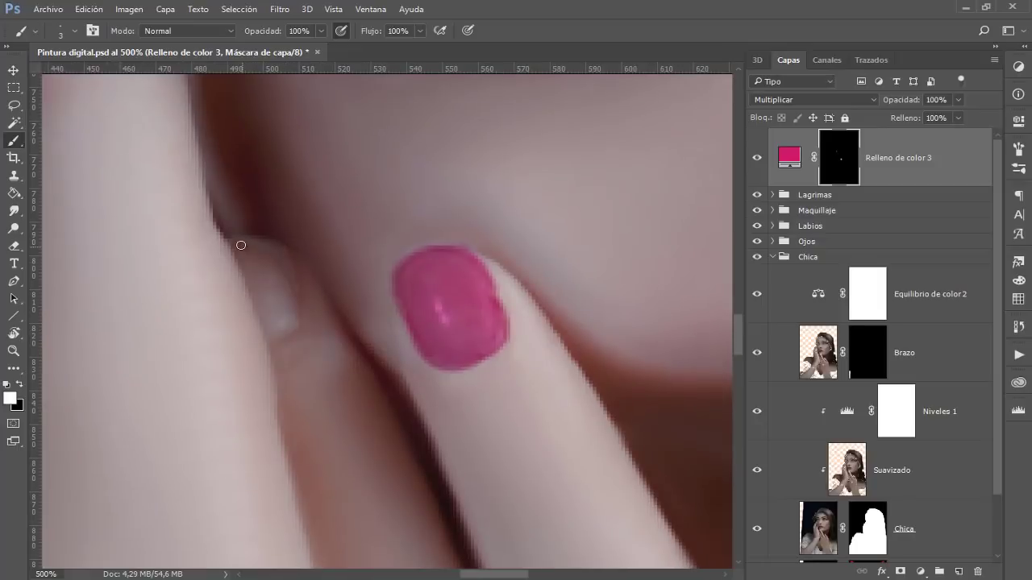
Step: Outline the small neighbouring nail in pink, then test and undo a black cleanup stroke
{"action": "mouse_move", "coordinate": [230, 246]}
{"action": "left_mouse_down"}
{"action": "mouse_move", "coordinate": [292, 324]}
{"action": "mouse_move", "coordinate": [272, 339]}
{"action": "mouse_move", "coordinate": [256, 318]}
{"action": "mouse_move", "coordinate": [258, 297]}
{"action": "left_mouse_up"}
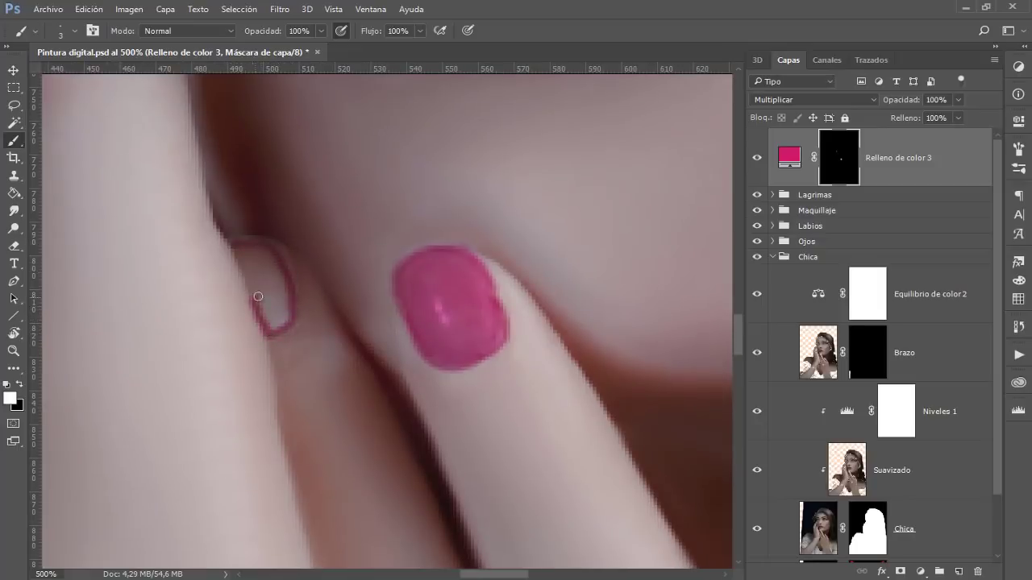
{"action": "key", "text": "ctrl+z"}
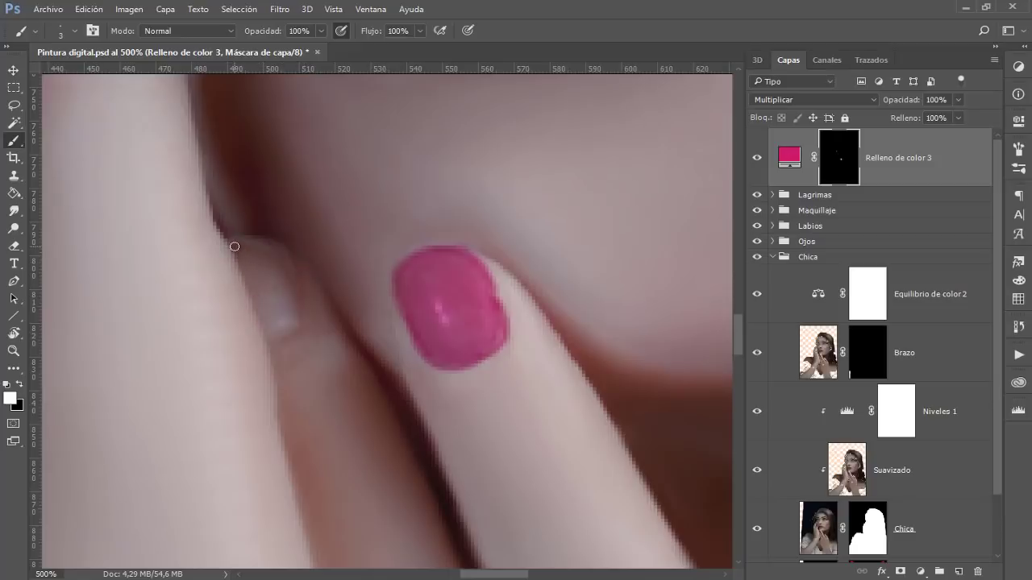
{"action": "mouse_move", "coordinate": [234, 246]}
{"action": "left_mouse_down"}
{"action": "mouse_move", "coordinate": [266, 311]}
{"action": "mouse_move", "coordinate": [250, 276]}
{"action": "left_mouse_up"}
{"action": "mouse_move", "coordinate": [268, 320]}
{"action": "left_mouse_down"}
{"action": "mouse_move", "coordinate": [274, 337]}
{"action": "mouse_move", "coordinate": [292, 319]}
{"action": "mouse_move", "coordinate": [296, 274]}
{"action": "mouse_move", "coordinate": [273, 248]}
{"action": "mouse_move", "coordinate": [241, 242]}
{"action": "mouse_move", "coordinate": [249, 277]}
{"action": "mouse_move", "coordinate": [267, 253]}
{"action": "mouse_move", "coordinate": [272, 314]}
{"action": "mouse_move", "coordinate": [282, 268]}
{"action": "mouse_move", "coordinate": [287, 317]}
{"action": "left_mouse_up"}
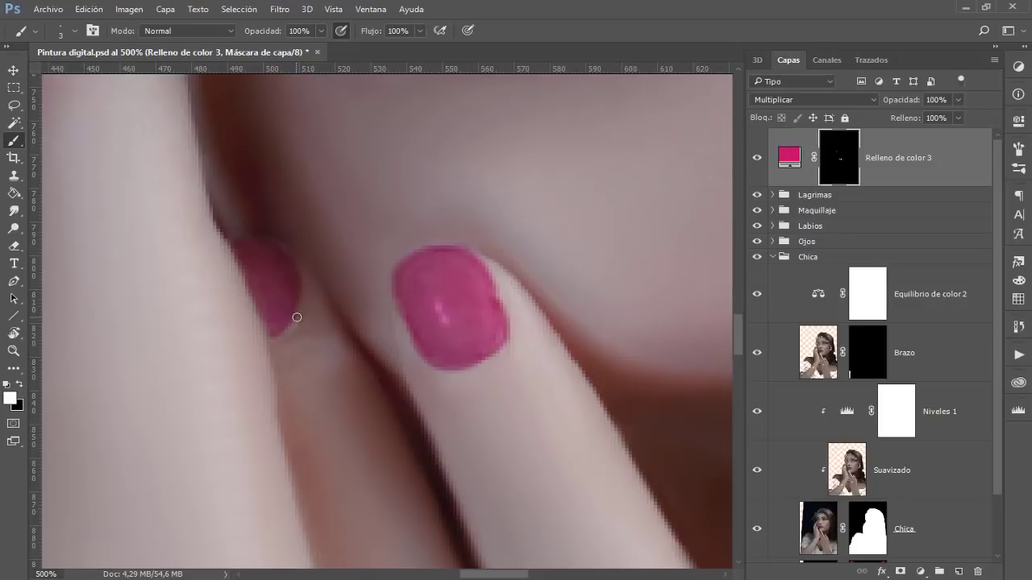
{"action": "key", "text": "x"}
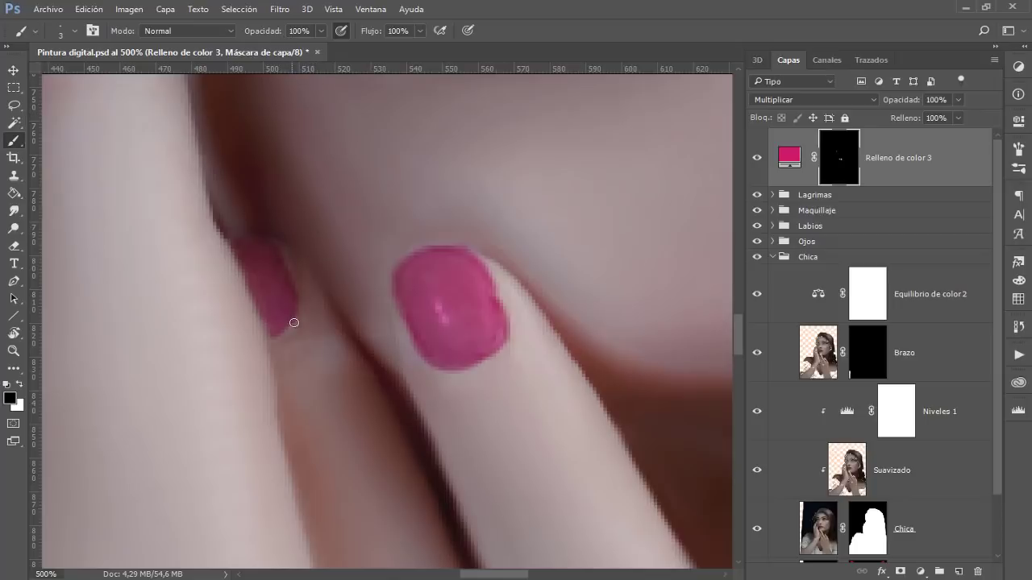
{"action": "left_click_drag", "start_coordinate": [291, 321], "coordinate": [281, 324]}
{"action": "key", "text": "ctrl+z"}
Step: Pan down the hand and paint the bare lower fingernail solid pink in white on the mask
{"action": "key", "text": "x"}
{"action": "left_click_drag", "start_coordinate": [293, 375], "coordinate": [369, 451]}
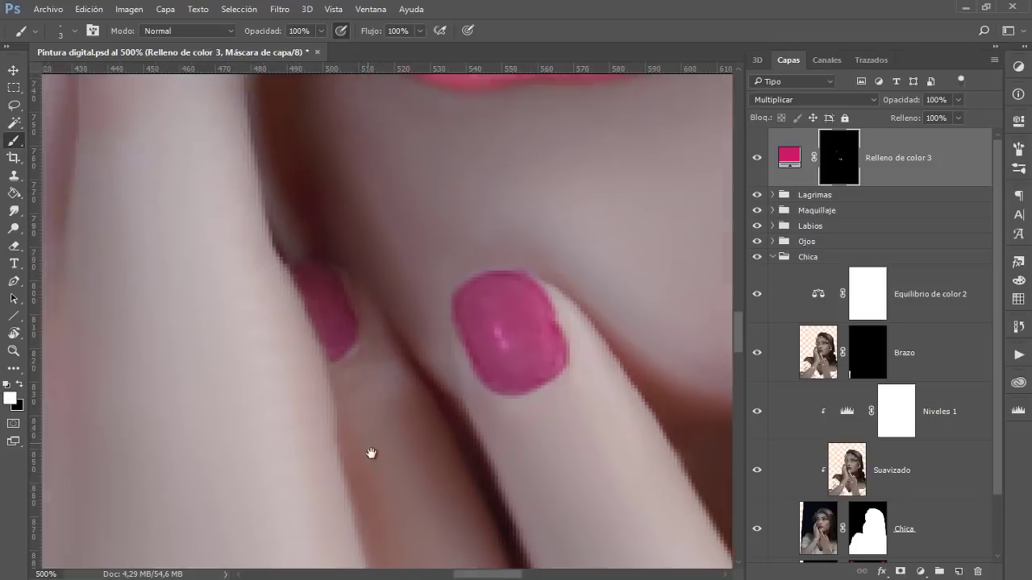
{"action": "mouse_move", "coordinate": [304, 246]}
{"action": "left_mouse_down"}
{"action": "mouse_move", "coordinate": [334, 237]}
{"action": "mouse_move", "coordinate": [309, 145]}
{"action": "left_mouse_up"}
{"action": "mouse_move", "coordinate": [378, 437]}
{"action": "left_mouse_down"}
{"action": "mouse_move", "coordinate": [374, 346]}
{"action": "mouse_move", "coordinate": [265, 222]}
{"action": "left_mouse_up"}
{"action": "left_click_drag", "start_coordinate": [405, 261], "coordinate": [295, 212]}
{"action": "left_click_drag", "start_coordinate": [382, 310], "coordinate": [301, 316]}
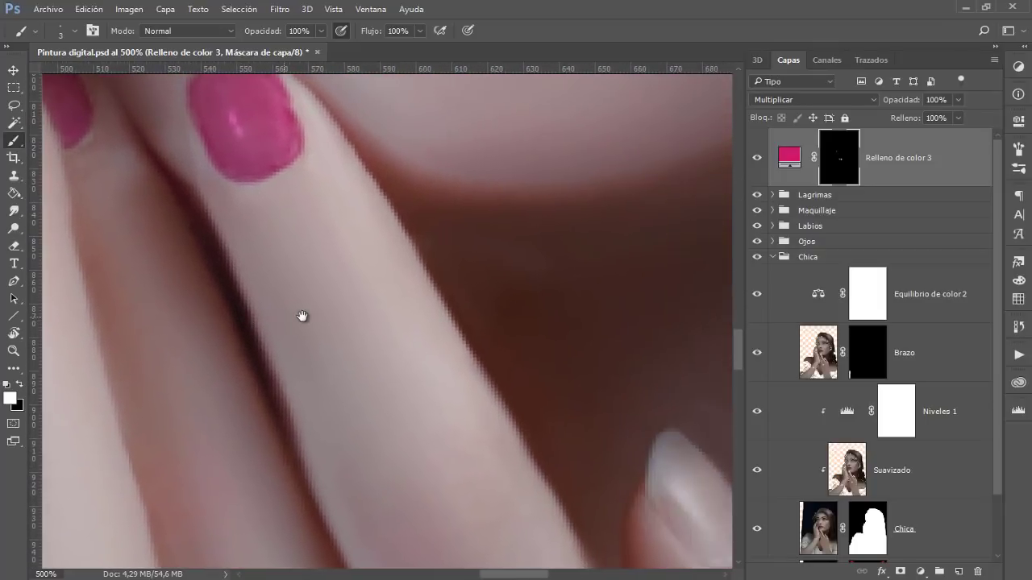
{"action": "left_click_drag", "start_coordinate": [450, 339], "coordinate": [311, 240]}
{"action": "left_click_drag", "start_coordinate": [417, 309], "coordinate": [323, 286]}
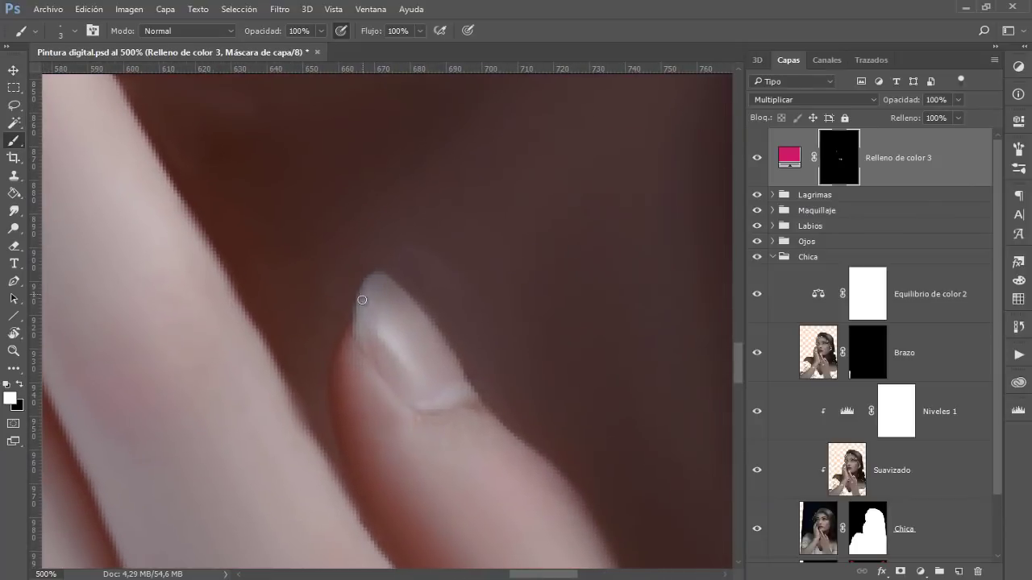
{"action": "mouse_move", "coordinate": [356, 326]}
{"action": "left_mouse_down"}
{"action": "mouse_move", "coordinate": [405, 395]}
{"action": "mouse_move", "coordinate": [432, 407]}
{"action": "mouse_move", "coordinate": [458, 407]}
{"action": "mouse_move", "coordinate": [468, 385]}
{"action": "mouse_move", "coordinate": [451, 349]}
{"action": "mouse_move", "coordinate": [382, 279]}
{"action": "mouse_move", "coordinate": [361, 320]}
{"action": "mouse_move", "coordinate": [369, 288]}
{"action": "mouse_move", "coordinate": [362, 337]}
{"action": "mouse_move", "coordinate": [373, 341]}
{"action": "mouse_move", "coordinate": [381, 295]}
{"action": "mouse_move", "coordinate": [379, 345]}
{"action": "mouse_move", "coordinate": [395, 318]}
{"action": "mouse_move", "coordinate": [389, 292]}
{"action": "mouse_move", "coordinate": [410, 316]}
{"action": "mouse_move", "coordinate": [397, 377]}
{"action": "mouse_move", "coordinate": [417, 315]}
{"action": "mouse_move", "coordinate": [415, 387]}
{"action": "mouse_move", "coordinate": [424, 395]}
{"action": "mouse_move", "coordinate": [431, 337]}
{"action": "mouse_move", "coordinate": [447, 369]}
{"action": "mouse_move", "coordinate": [420, 385]}
{"action": "mouse_move", "coordinate": [440, 395]}
{"action": "mouse_move", "coordinate": [452, 368]}
{"action": "mouse_move", "coordinate": [453, 396]}
{"action": "mouse_move", "coordinate": [463, 387]}
{"action": "mouse_move", "coordinate": [451, 358]}
{"action": "left_mouse_up"}
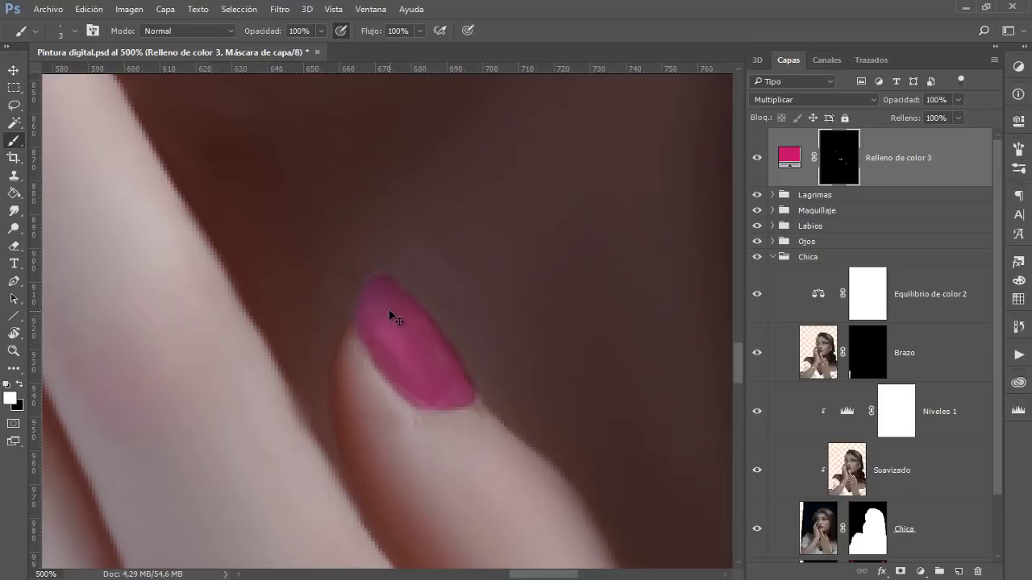
{"action": "scroll", "coordinate": [389, 314], "scroll_direction": "down", "scroll_amount": 3}
Step: Open Desenfoque gaussiano on the nail mask and zoom in on the lips and chin nails
{"action": "scroll", "coordinate": [390, 314], "scroll_direction": "down", "scroll_amount": 2}
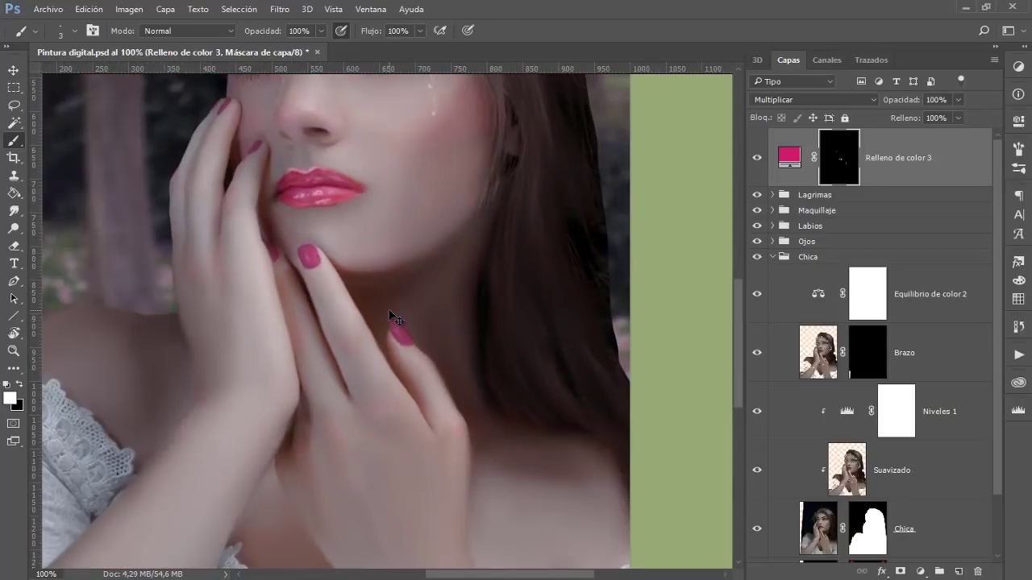
{"action": "scroll", "coordinate": [389, 314], "scroll_direction": "down", "scroll_amount": 2}
{"action": "scroll", "coordinate": [389, 313], "scroll_direction": "up", "scroll_amount": 1}
{"action": "scroll", "coordinate": [389, 313], "scroll_direction": "up", "scroll_amount": 1}
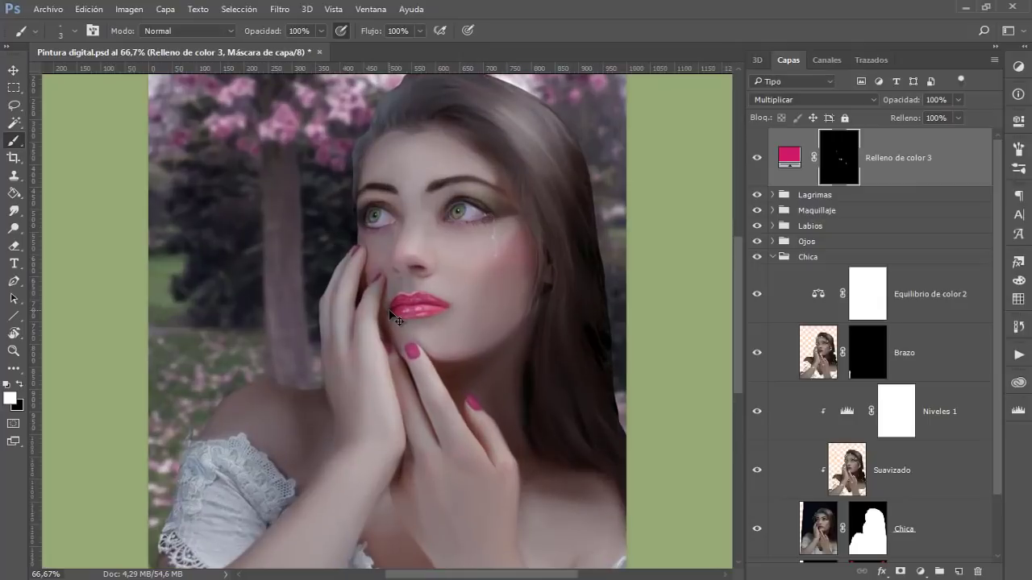
{"action": "scroll", "coordinate": [389, 313], "scroll_direction": "up", "scroll_amount": 1}
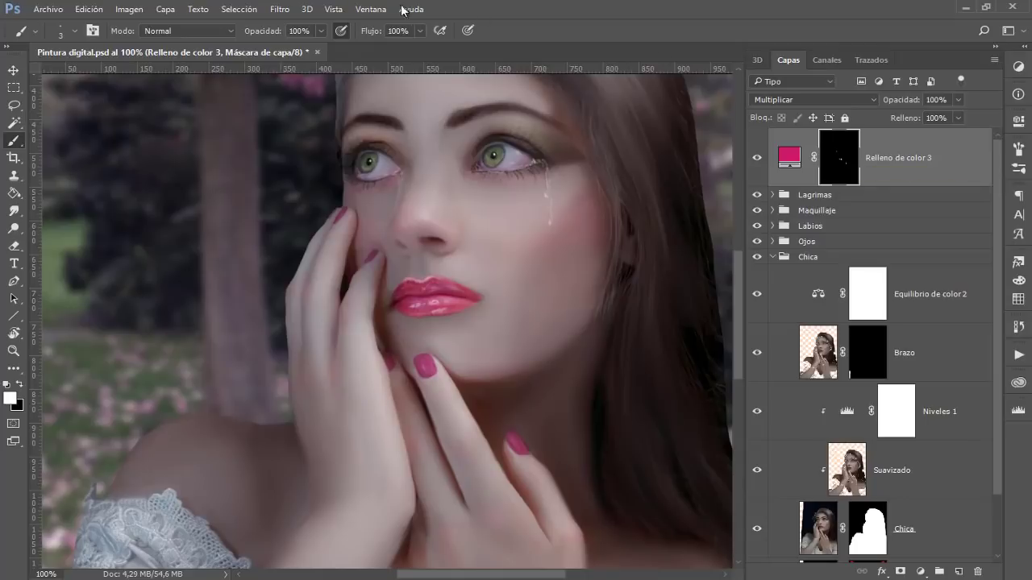
{"action": "left_click", "coordinate": [280, 10]}
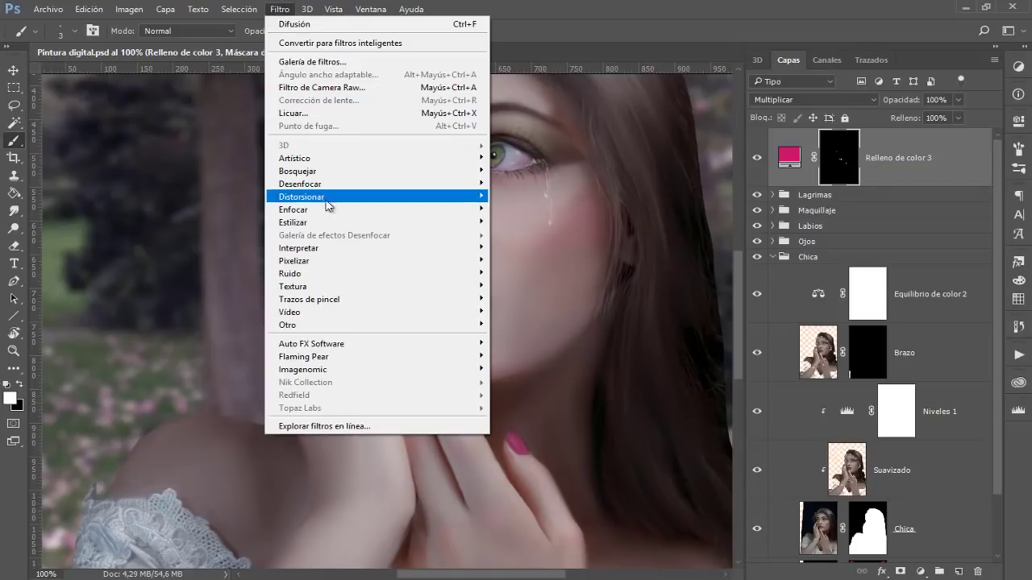
{"action": "mouse_move", "coordinate": [300, 183]}
{"action": "left_click", "coordinate": [543, 273]}
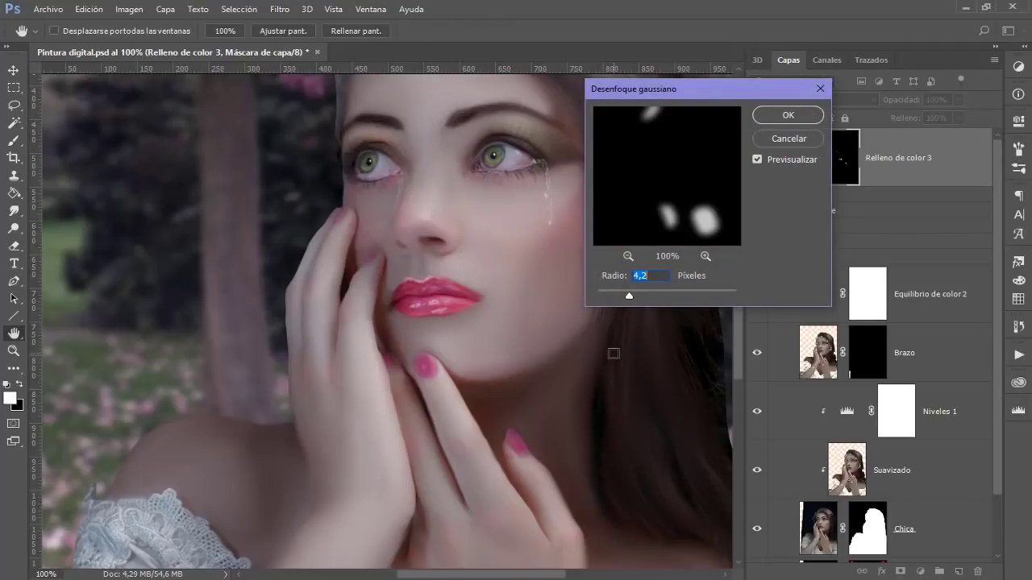
{"action": "key", "text": "ctrl+plus"}
{"action": "mouse_move", "coordinate": [553, 438]}
{"action": "left_mouse_down"}
{"action": "mouse_move", "coordinate": [323, 330]}
{"action": "mouse_move", "coordinate": [370, 349]}
{"action": "left_mouse_up"}
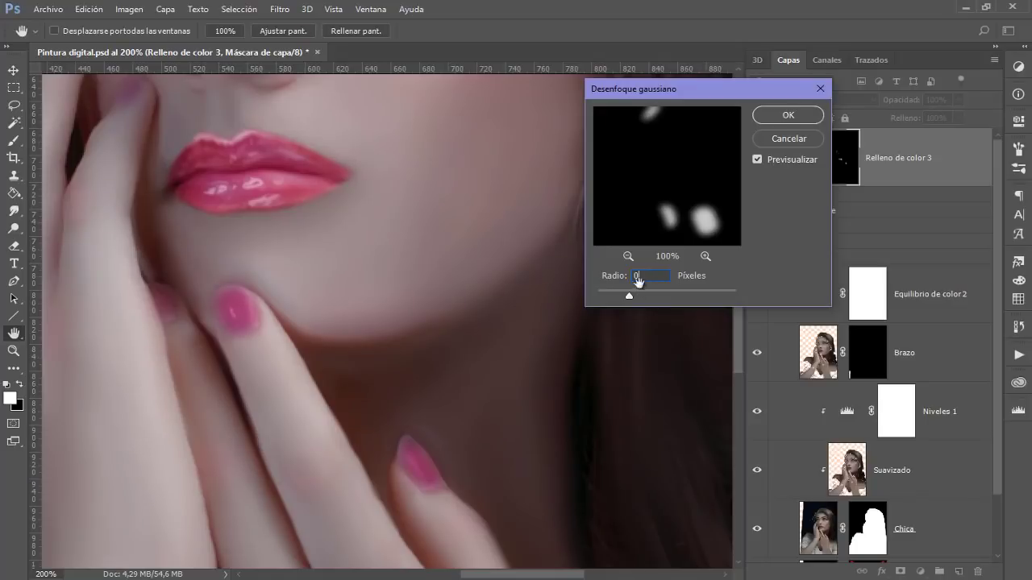
Step: Set the blur radius to 1,2 pixels, apply it, and reframe the lips and nails
{"action": "mouse_move", "coordinate": [629, 296]}
{"action": "left_mouse_down"}
{"action": "mouse_move", "coordinate": [593, 297]}
{"action": "mouse_move", "coordinate": [606, 299]}
{"action": "left_mouse_up"}
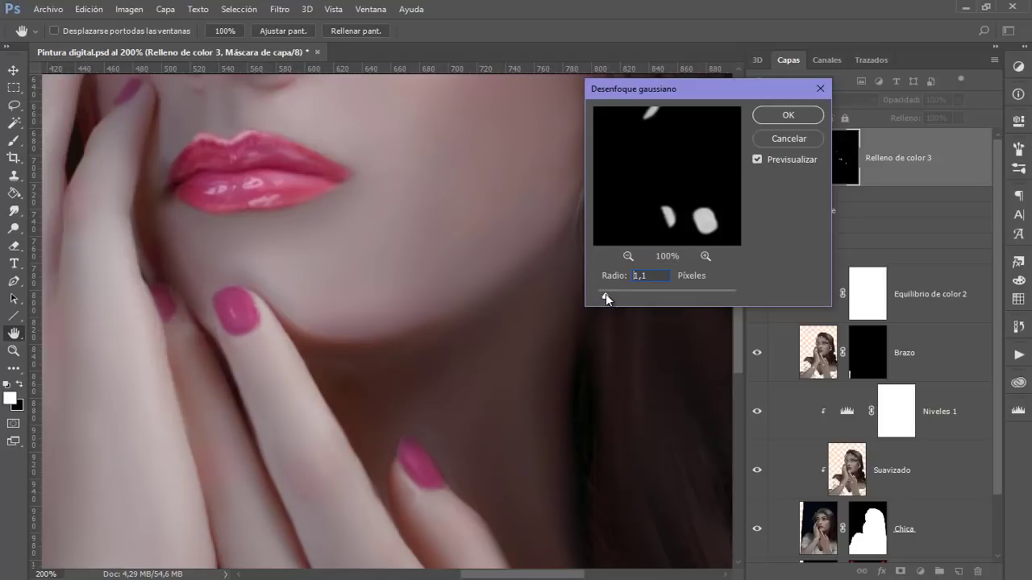
{"action": "key", "text": "Down"}
{"action": "mouse_move", "coordinate": [300, 301]}
{"action": "left_mouse_down"}
{"action": "mouse_move", "coordinate": [463, 514]}
{"action": "mouse_move", "coordinate": [403, 424]}
{"action": "left_mouse_up"}
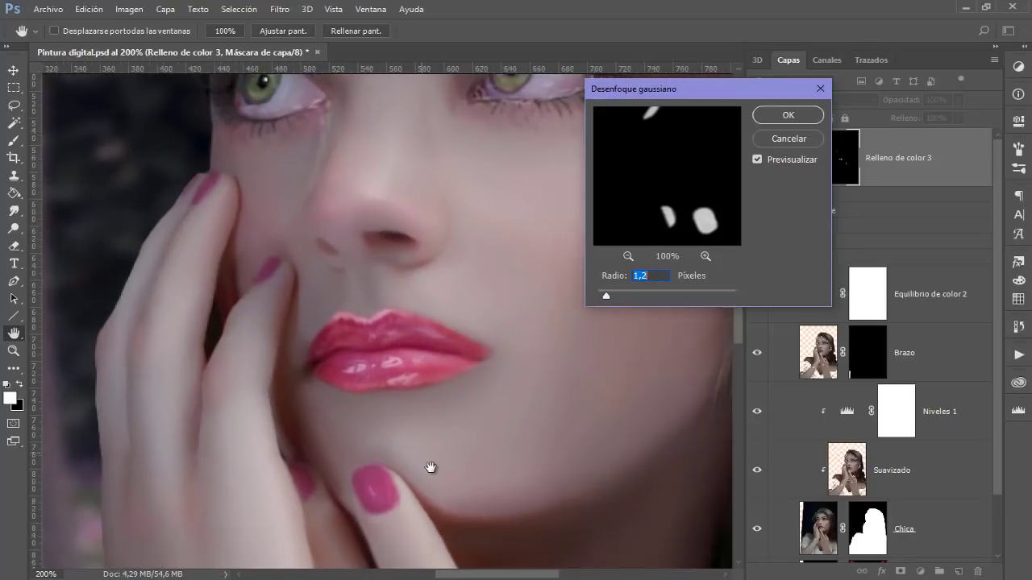
{"action": "left_click", "coordinate": [787, 118]}
{"action": "key", "text": "ctrl+1"}
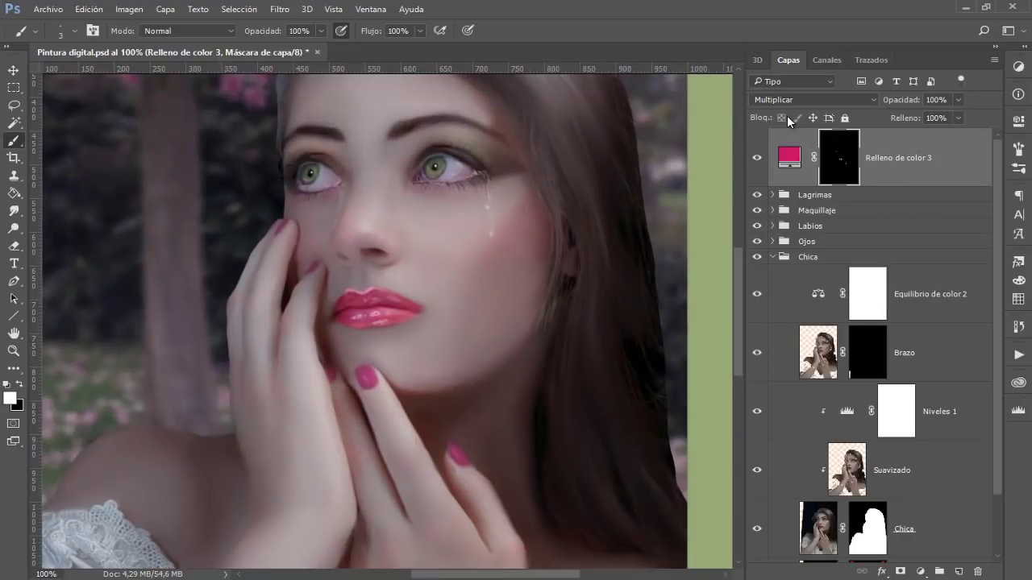
{"action": "key", "text": "ctrl+0"}
{"action": "key", "text": "ctrl+plus"}
{"action": "key", "text": "ctrl+plus"}
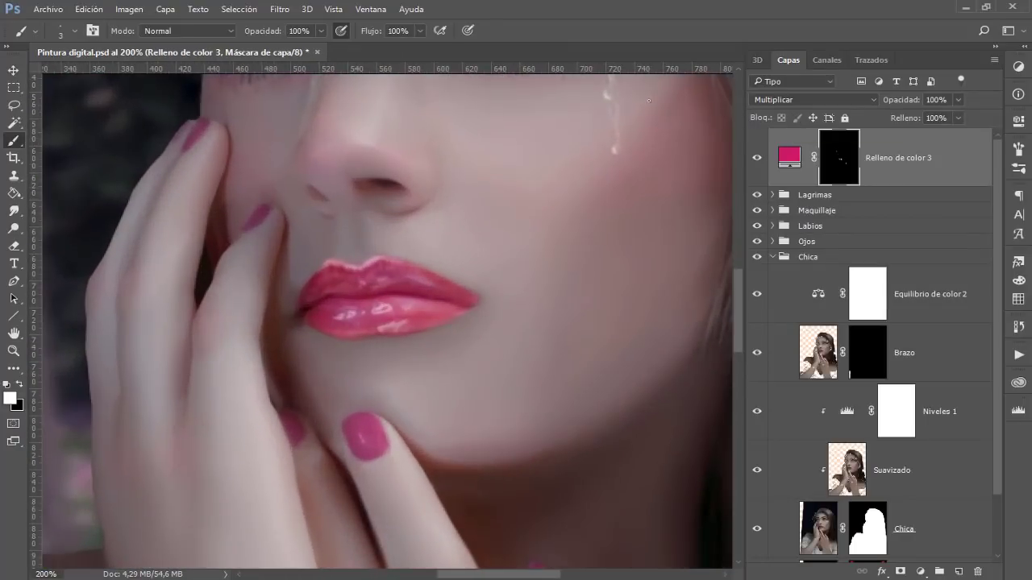
Step: Start and cancel a new Color uniforme fill, then duplicate Relleno de color 3 with Ctrl+J
{"action": "left_click", "coordinate": [925, 574]}
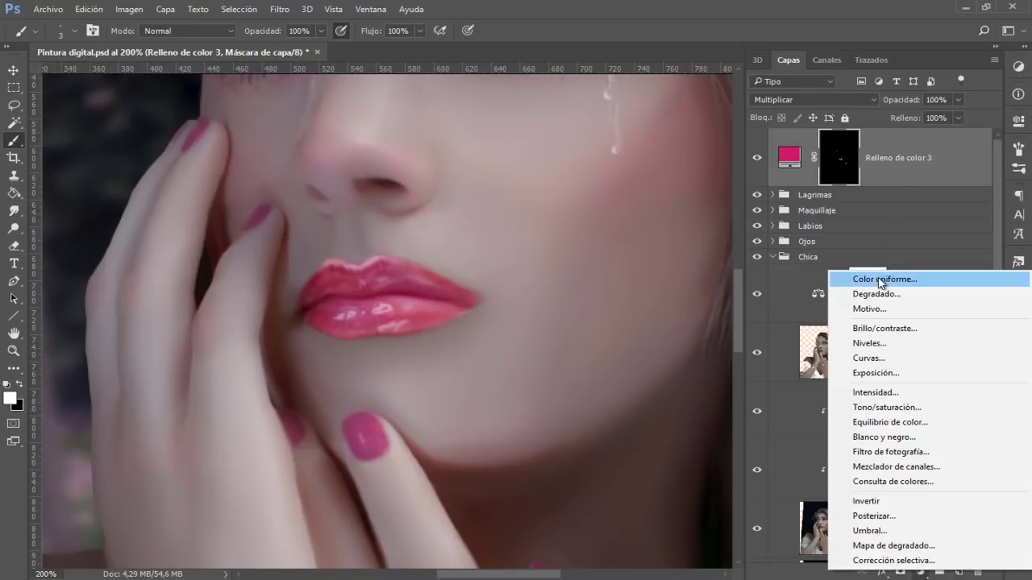
{"action": "left_click", "coordinate": [871, 275]}
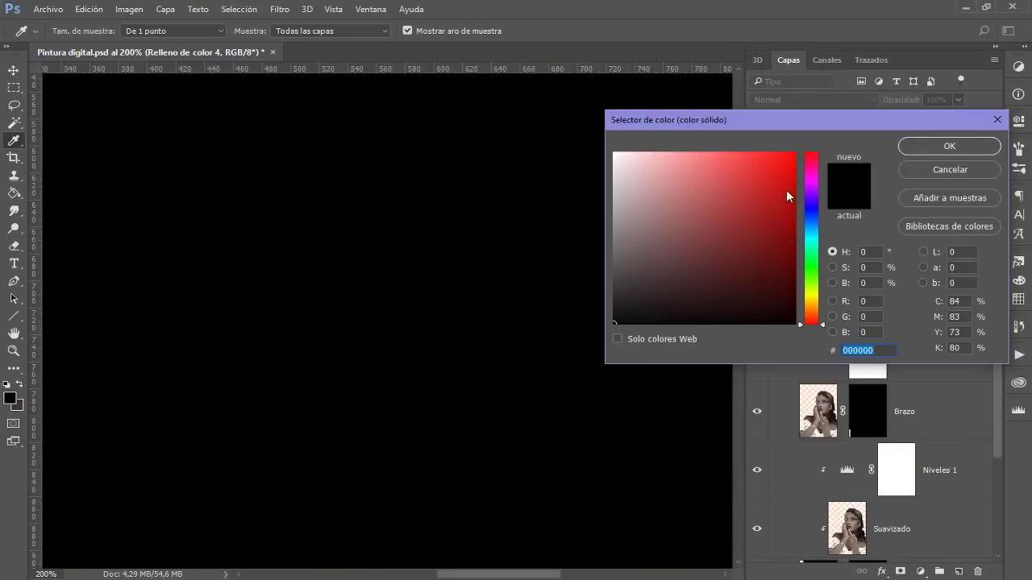
{"action": "left_click", "coordinate": [932, 170]}
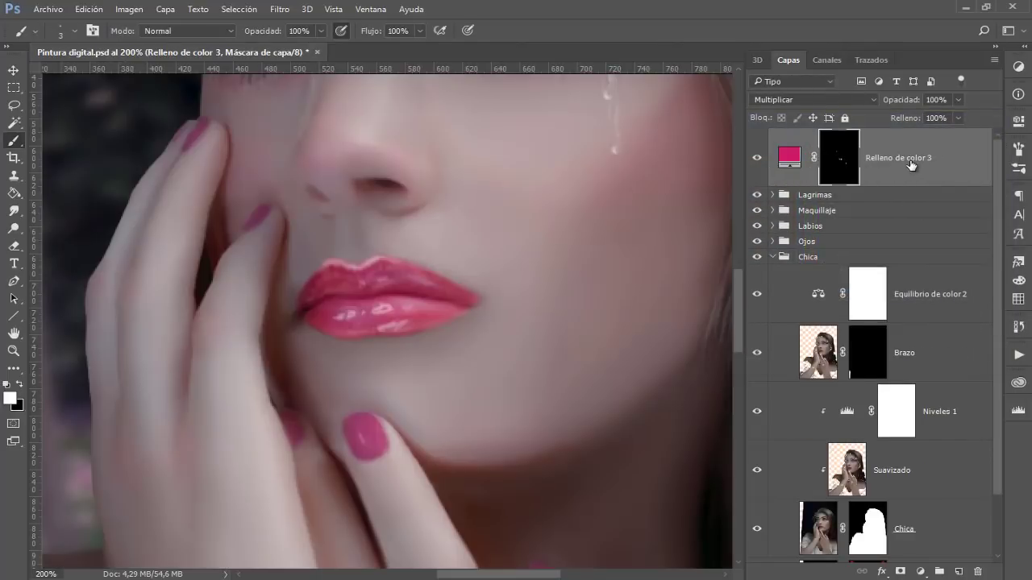
{"action": "key", "text": "ctrl+j"}
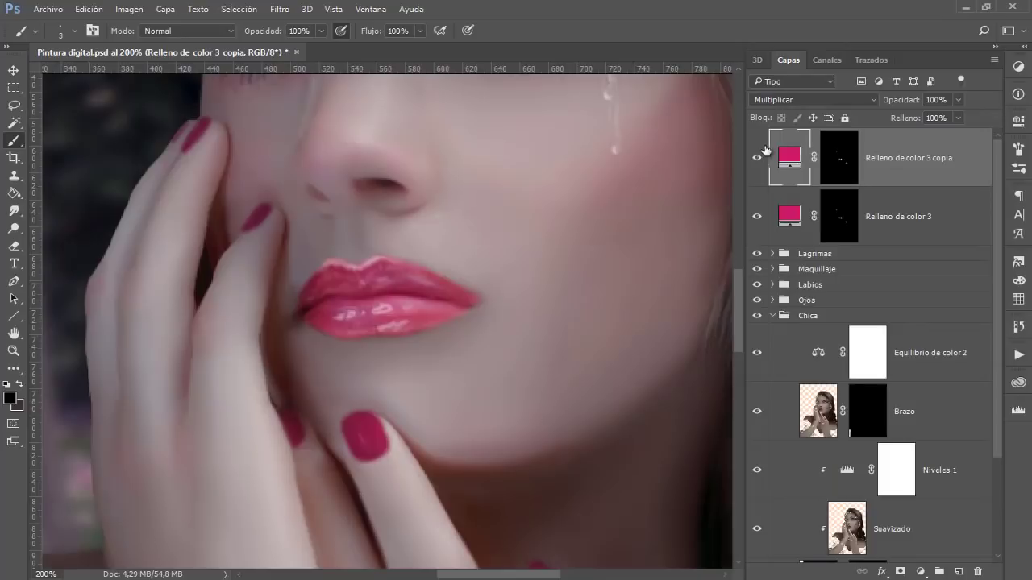
Step: Set Relleno de color 3 copia to Aclarar, then scroll through the following blend modes
{"action": "left_click", "coordinate": [765, 100]}
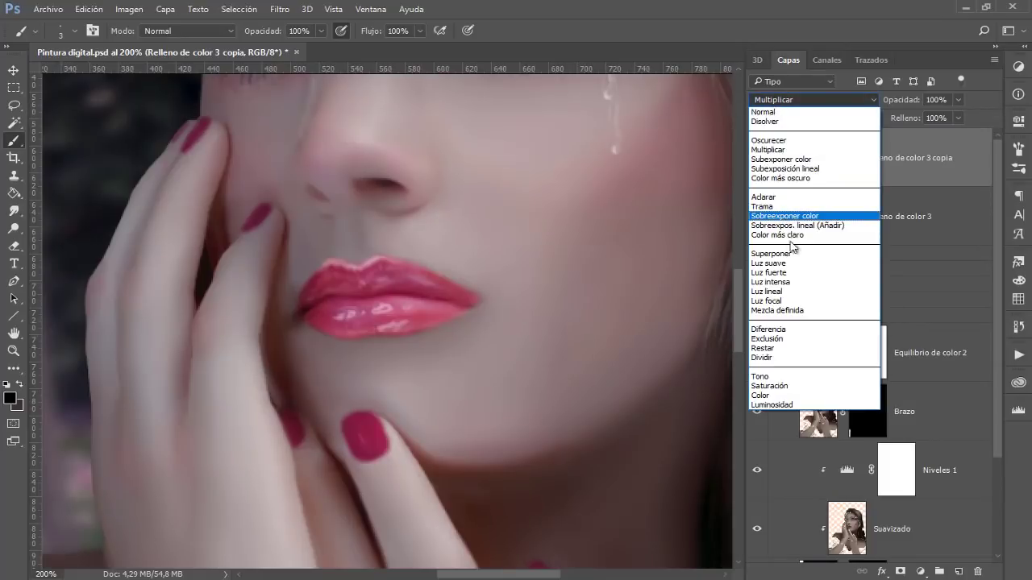
{"action": "left_click", "coordinate": [766, 197]}
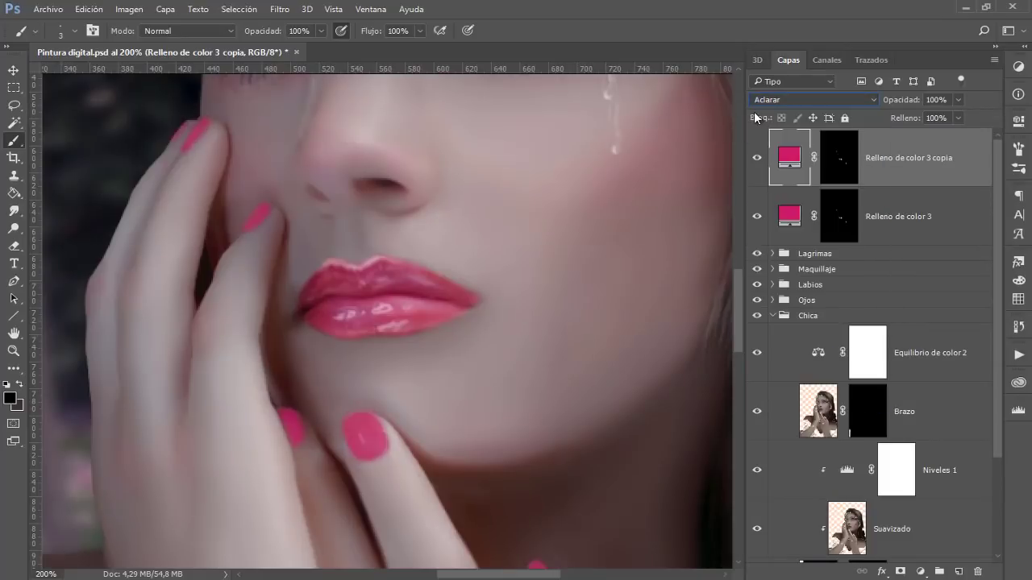
{"action": "scroll", "coordinate": [779, 96], "scroll_direction": "down", "scroll_amount": 2}
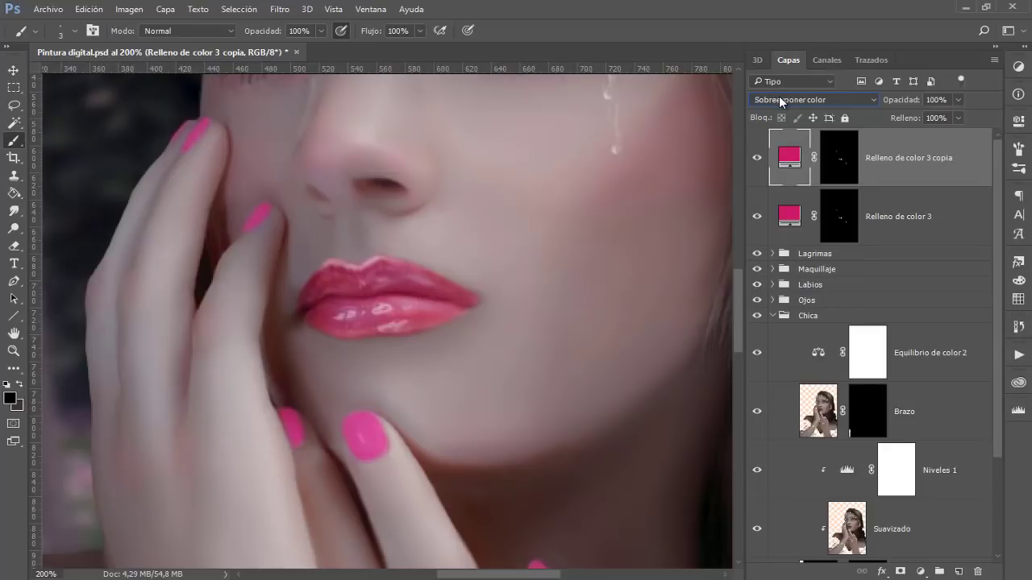
{"action": "scroll", "coordinate": [779, 96], "scroll_direction": "down", "scroll_amount": 1}
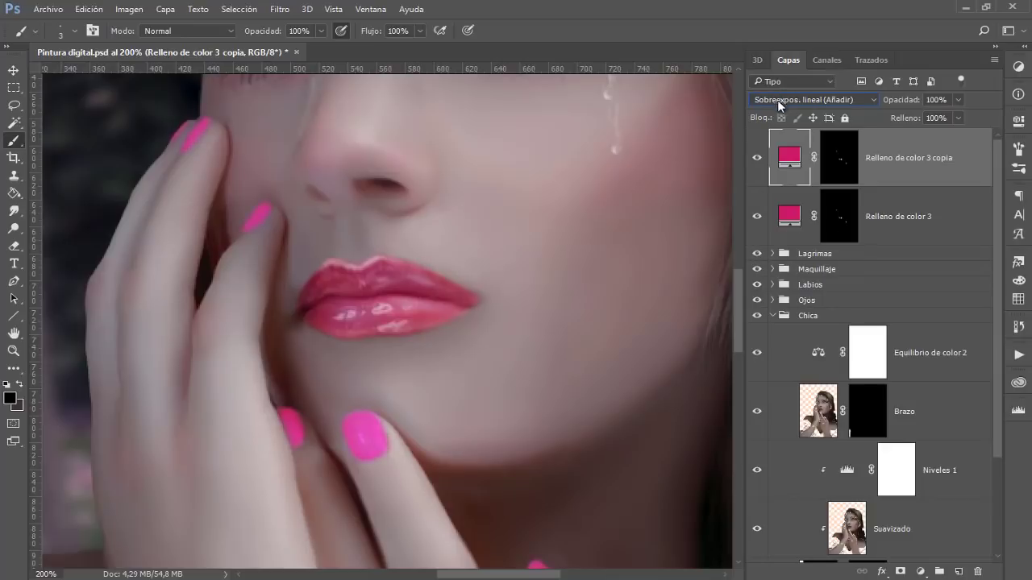
{"action": "scroll", "coordinate": [793, 101], "scroll_direction": "down", "scroll_amount": 1}
{"action": "scroll", "coordinate": [794, 101], "scroll_direction": "up", "scroll_amount": 1}
{"action": "scroll", "coordinate": [793, 102], "scroll_direction": "down", "scroll_amount": 1}
{"action": "scroll", "coordinate": [793, 101], "scroll_direction": "down", "scroll_amount": 1}
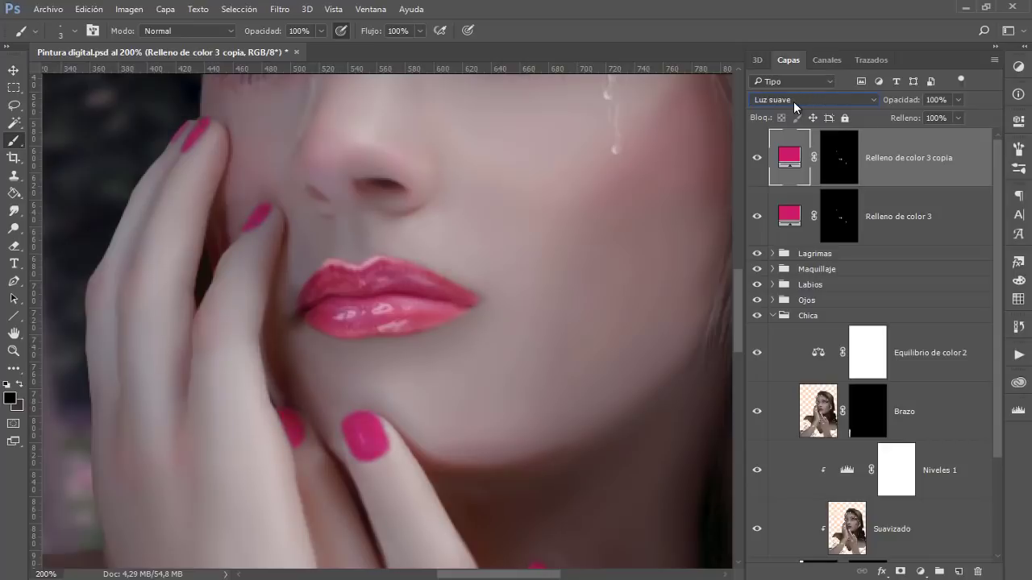
Step: Scroll back up, reselect Aclarar, then step down and settle on Trama
{"action": "scroll", "coordinate": [793, 101], "scroll_direction": "up", "scroll_amount": 2}
{"action": "scroll", "coordinate": [793, 101], "scroll_direction": "up", "scroll_amount": 2}
{"action": "scroll", "coordinate": [793, 102], "scroll_direction": "up", "scroll_amount": 1}
{"action": "scroll", "coordinate": [793, 102], "scroll_direction": "up", "scroll_amount": 2}
{"action": "scroll", "coordinate": [793, 101], "scroll_direction": "up", "scroll_amount": 2}
{"action": "left_click", "coordinate": [791, 101]}
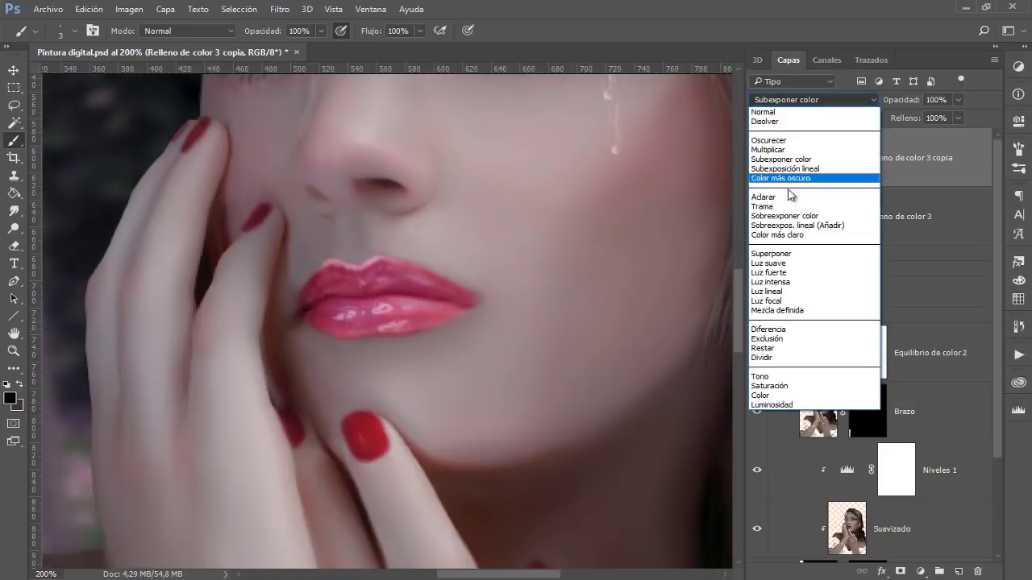
{"action": "left_click", "coordinate": [790, 196]}
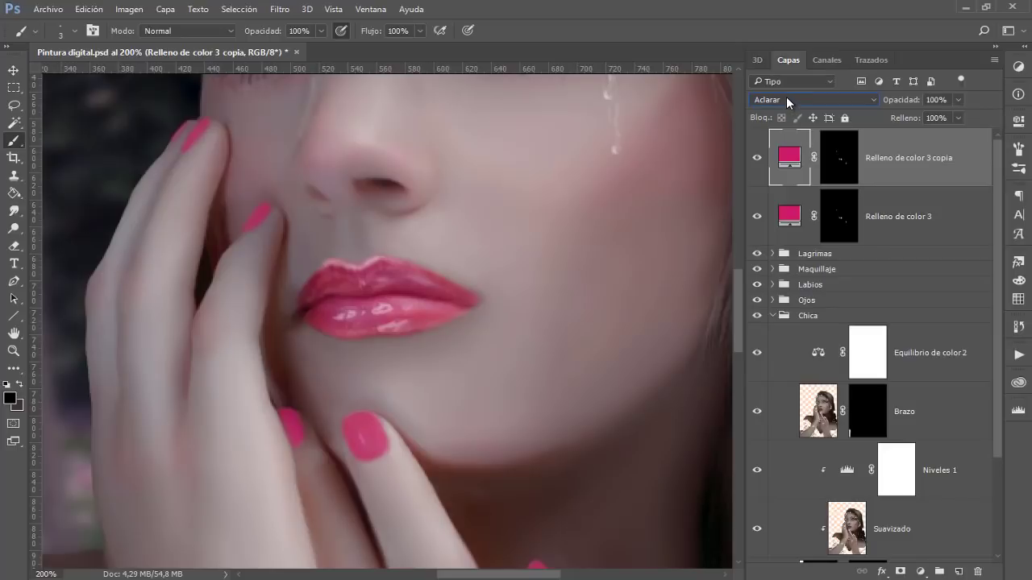
{"action": "scroll", "coordinate": [794, 95], "scroll_direction": "down", "scroll_amount": 1}
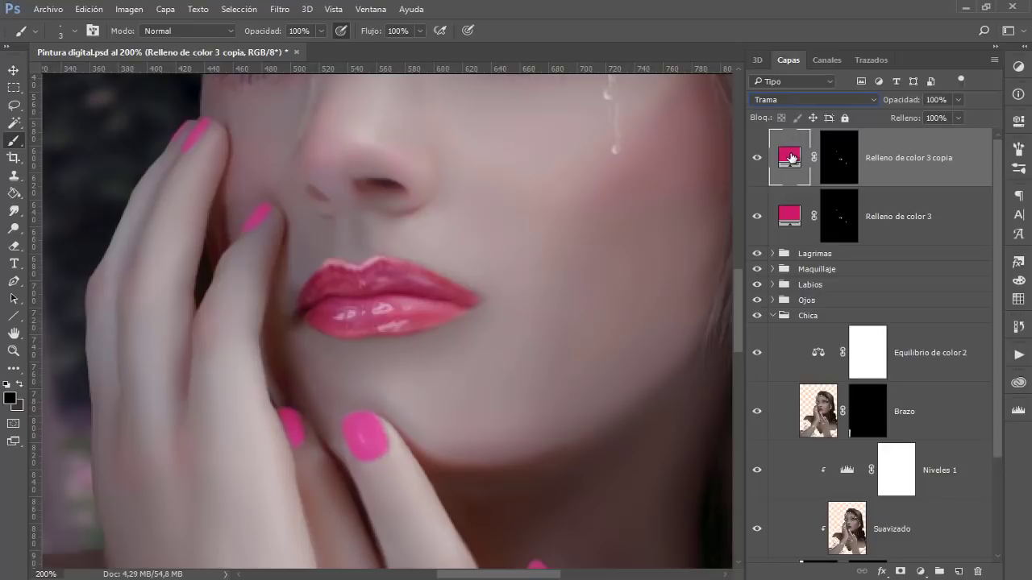
Step: Change the copy layer's fill to lighter pink ef89b9, then hide and show it to compare
{"action": "double_click", "coordinate": [789, 157]}
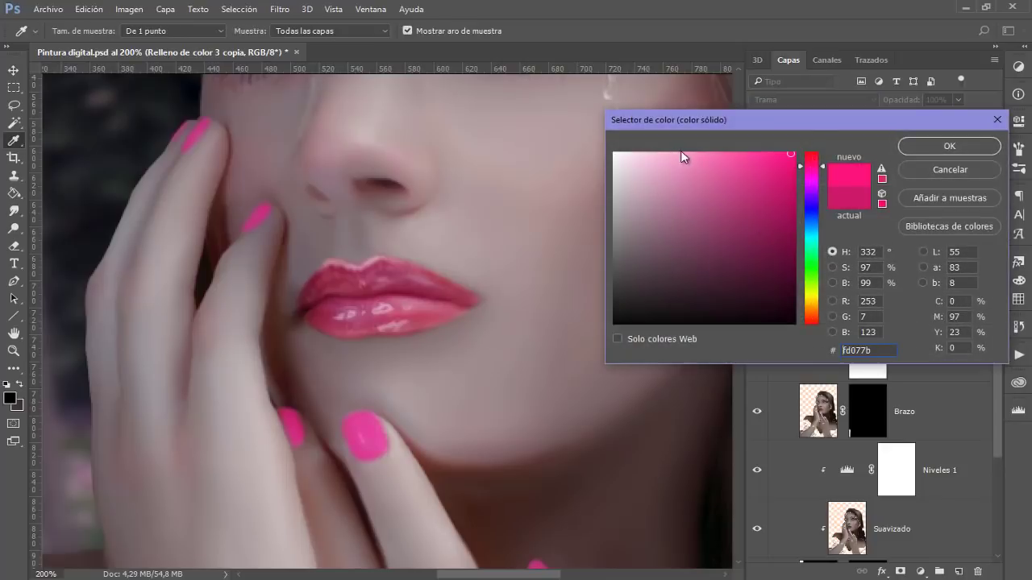
{"action": "left_click", "coordinate": [691, 164]}
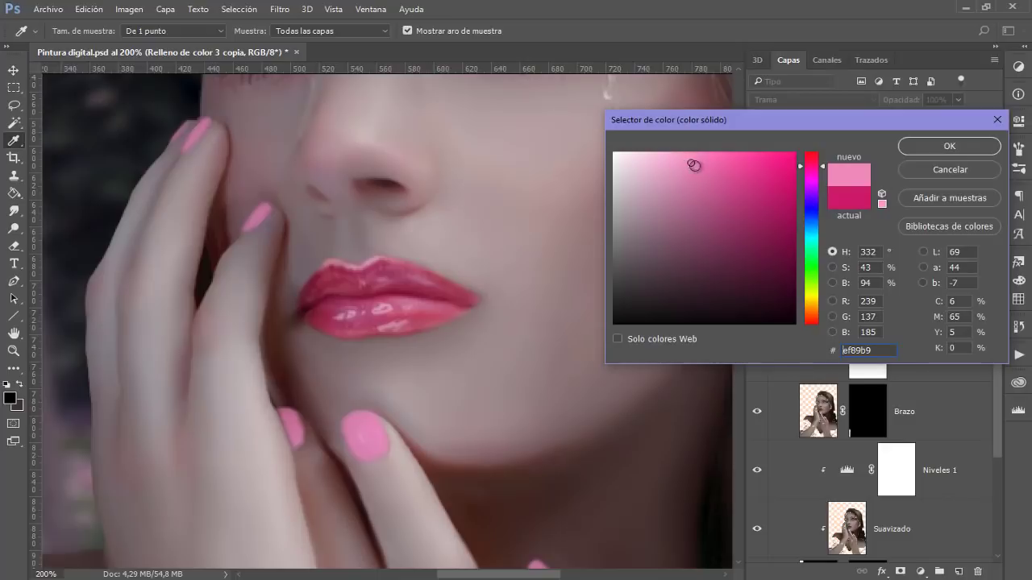
{"action": "left_click", "coordinate": [930, 148]}
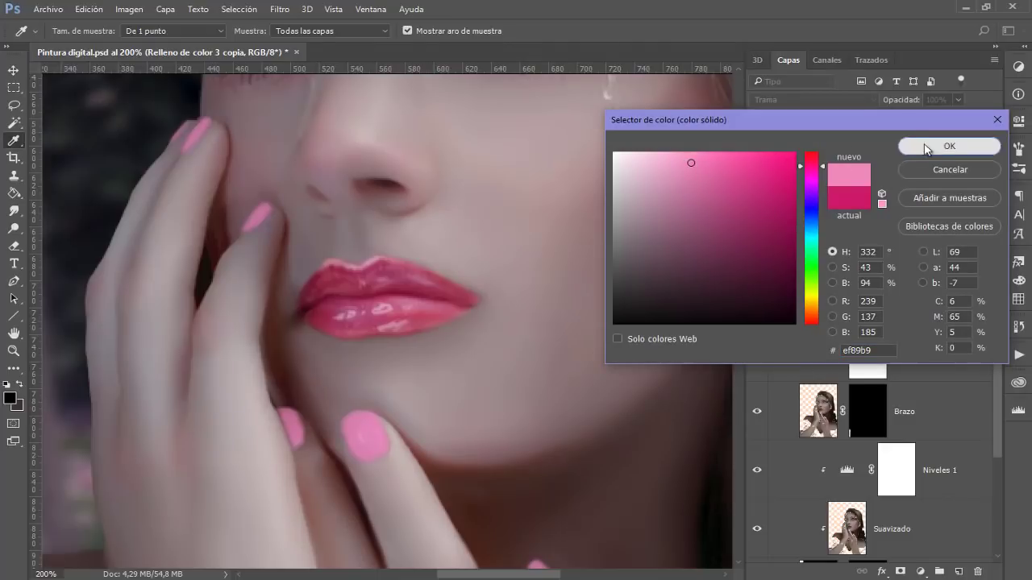
{"action": "left_click", "coordinate": [756, 157]}
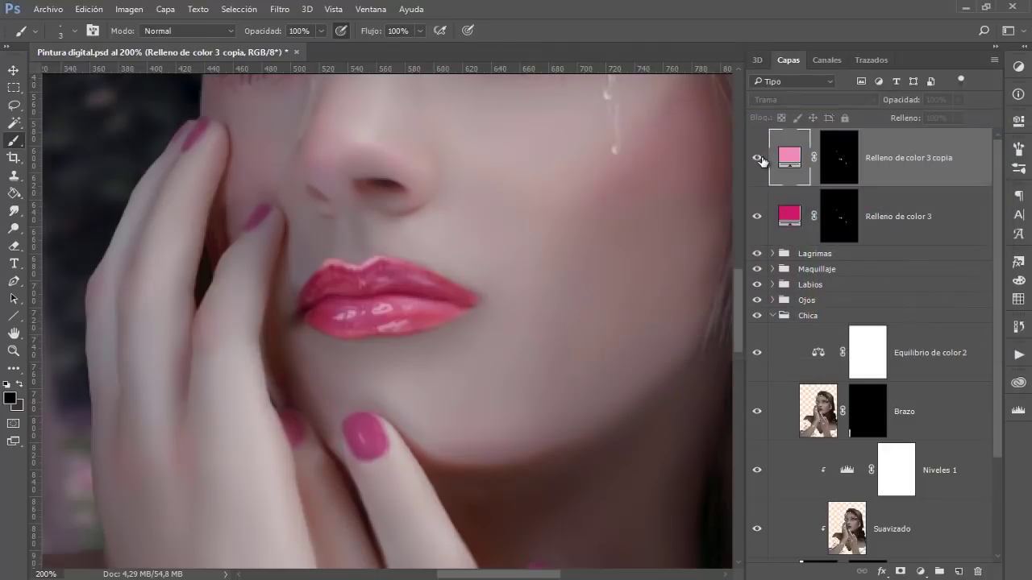
{"action": "left_click", "coordinate": [756, 157]}
{"action": "left_click", "coordinate": [783, 100]}
Step: Move the copy's blending from Luz suave to Sobreexpos. lineal (Añadir) and confirm the ef89b9 pink
{"action": "left_click", "coordinate": [778, 266]}
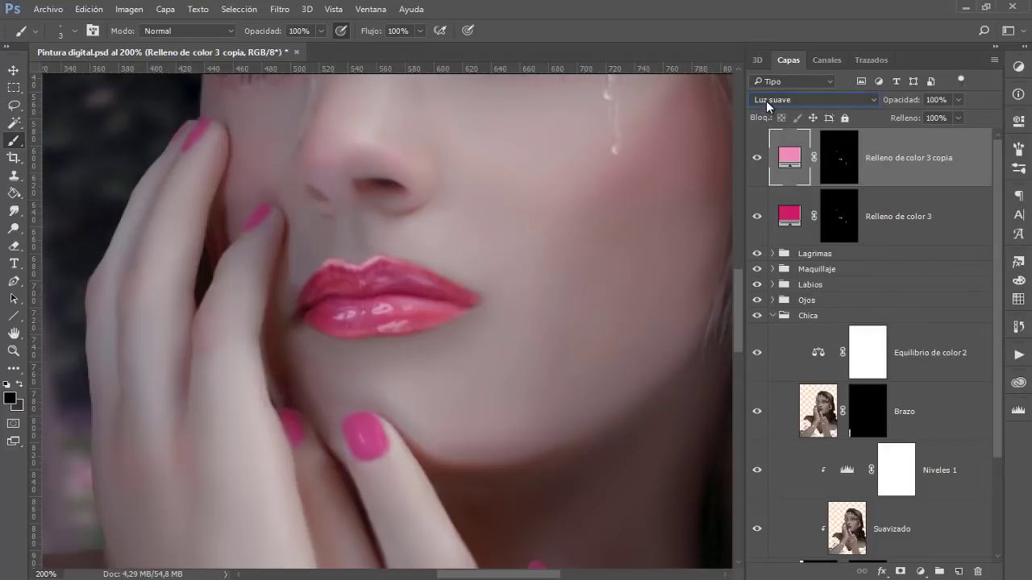
{"action": "left_click", "coordinate": [766, 100]}
{"action": "left_click", "coordinate": [781, 219]}
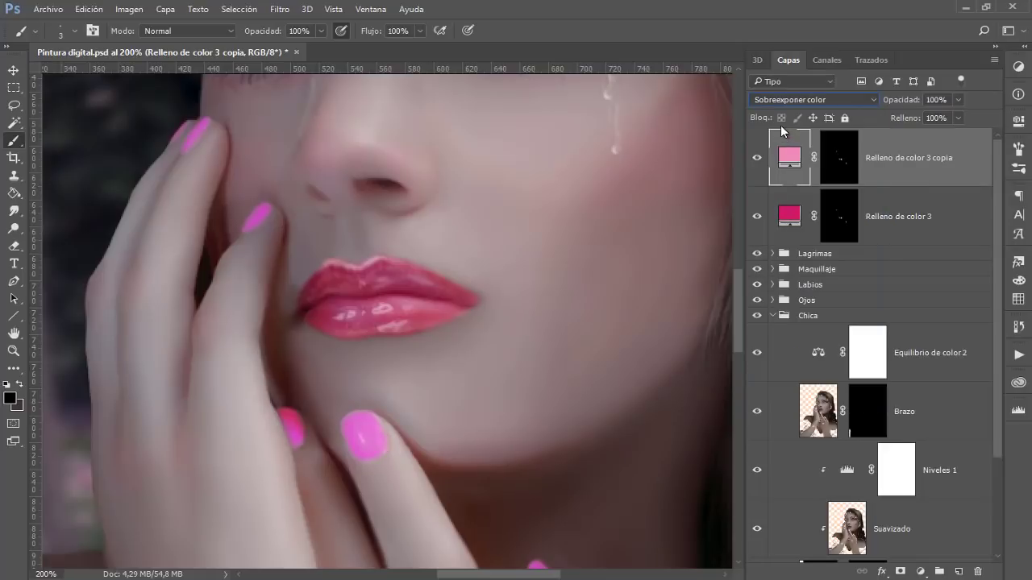
{"action": "key", "text": "Down"}
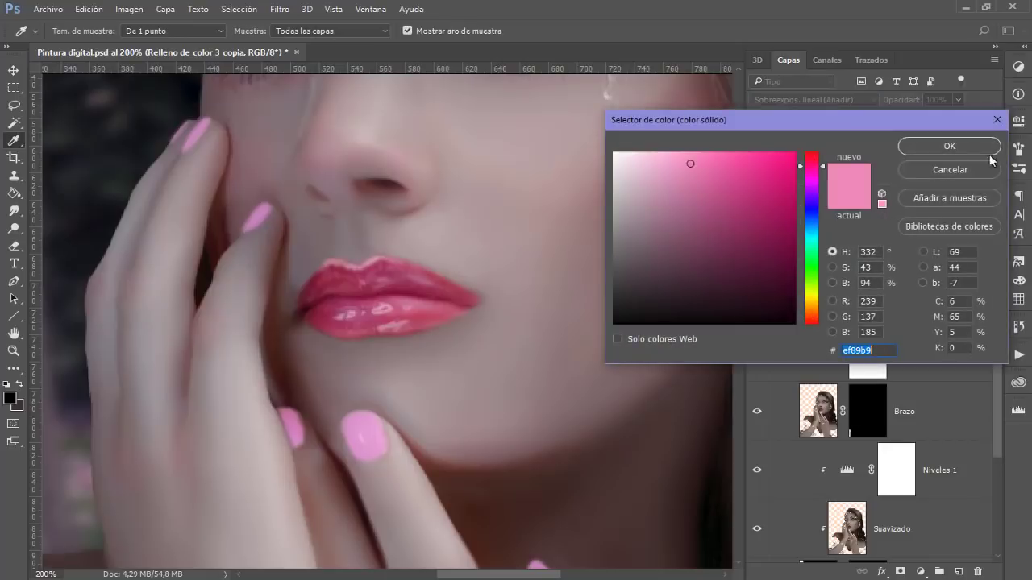
{"action": "left_click", "coordinate": [936, 151]}
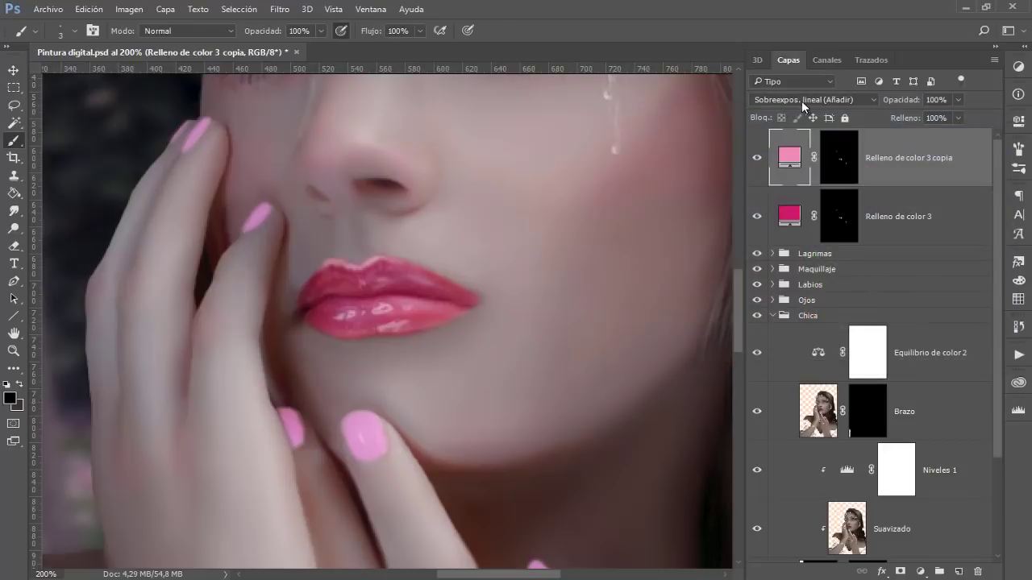
Step: Inspect the copy layer's existing mask by viewing it on its own
{"action": "left_click", "coordinate": [848, 162]}
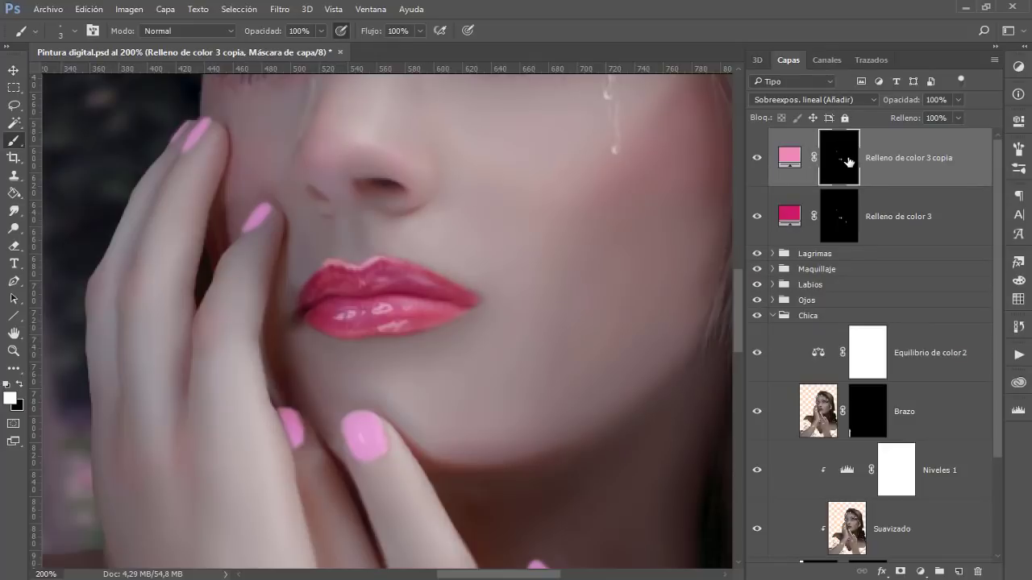
{"action": "left_click", "coordinate": [847, 161], "text": "alt"}
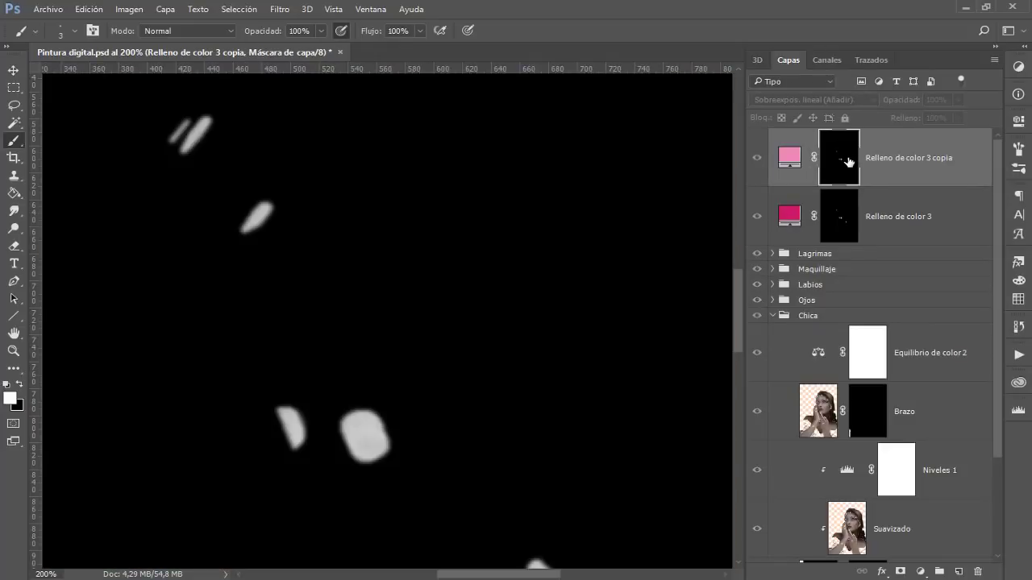
{"action": "left_click", "coordinate": [847, 161], "text": "alt"}
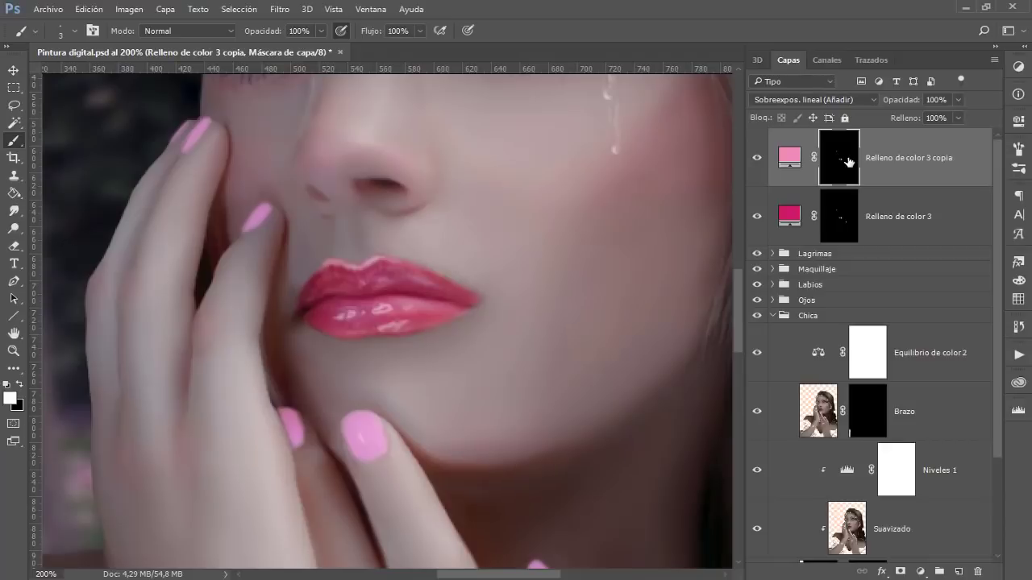
{"action": "right_click", "coordinate": [865, 211]}
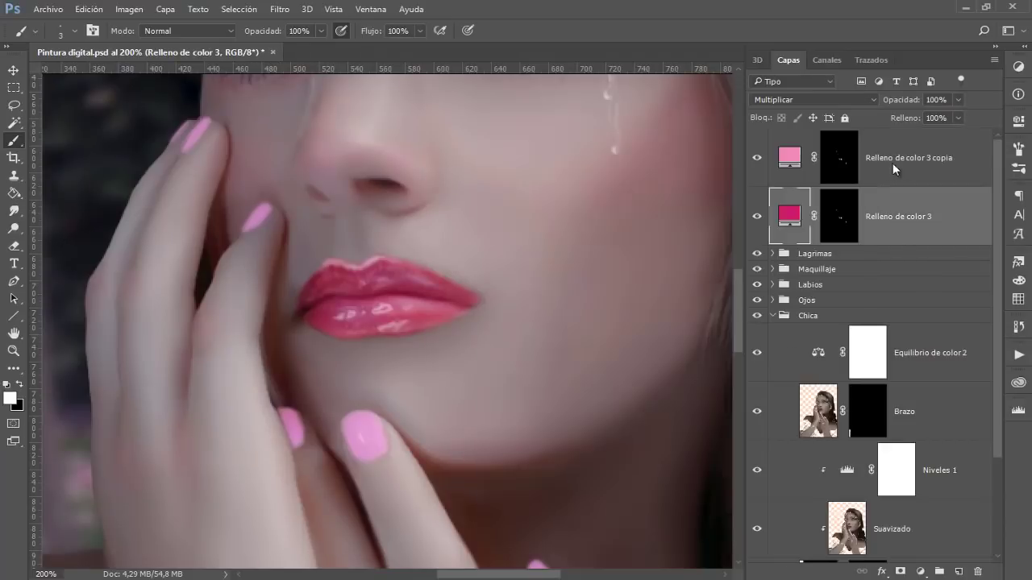
{"action": "key", "text": "Escape"}
{"action": "left_click", "coordinate": [841, 164]}
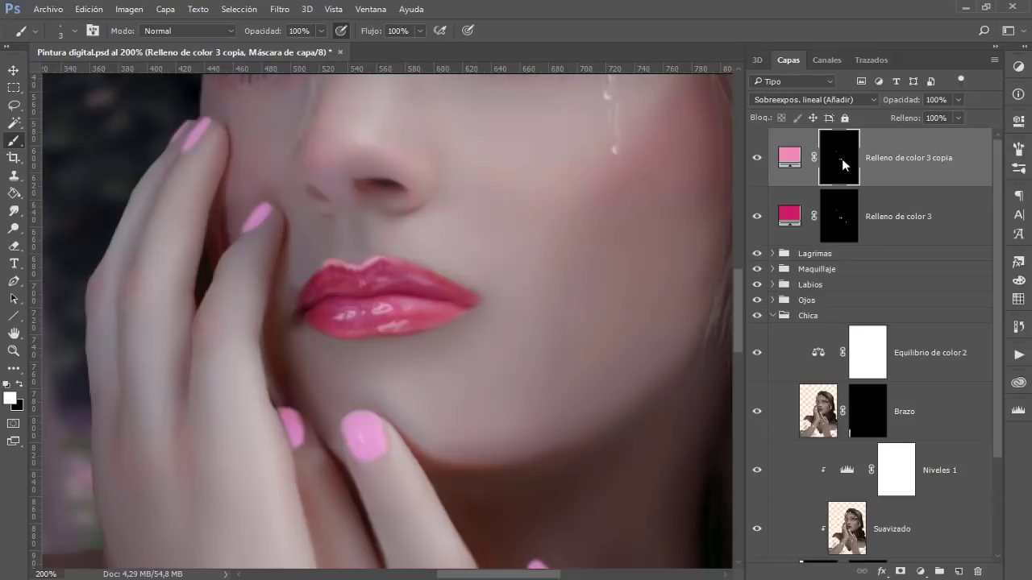
Step: Replace the copy layer's mask with a new mask inverted to solid black
{"action": "right_click", "coordinate": [842, 158]}
{"action": "left_click", "coordinate": [845, 188]}
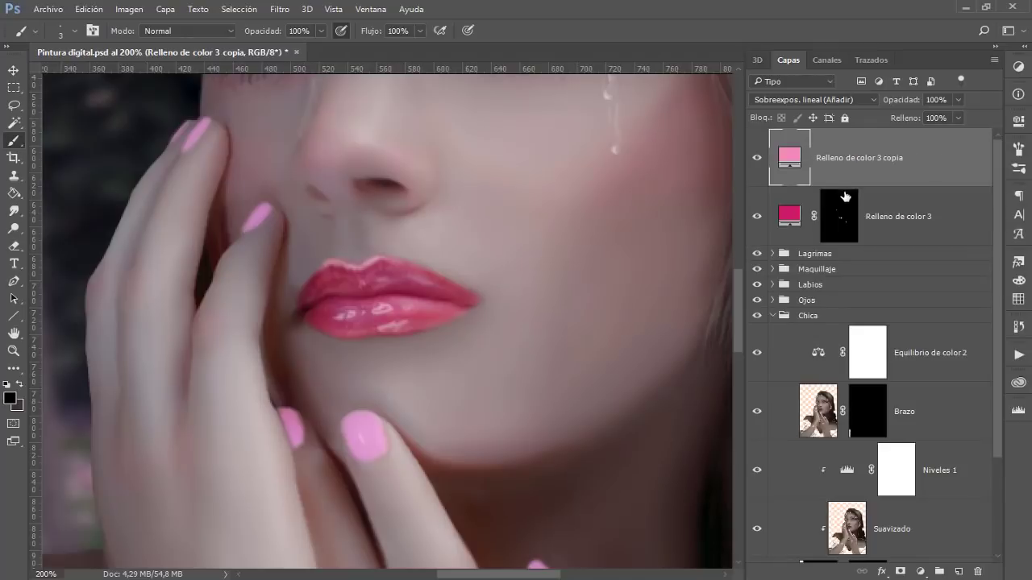
{"action": "left_click", "coordinate": [900, 571]}
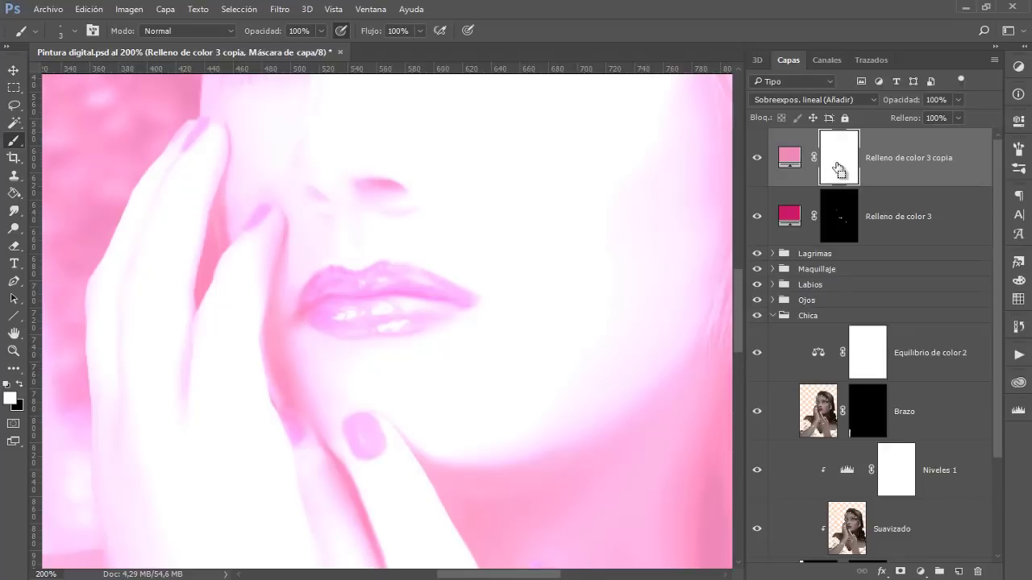
{"action": "key", "text": "ctrl+i"}
{"action": "key", "text": "ctrl+plus"}
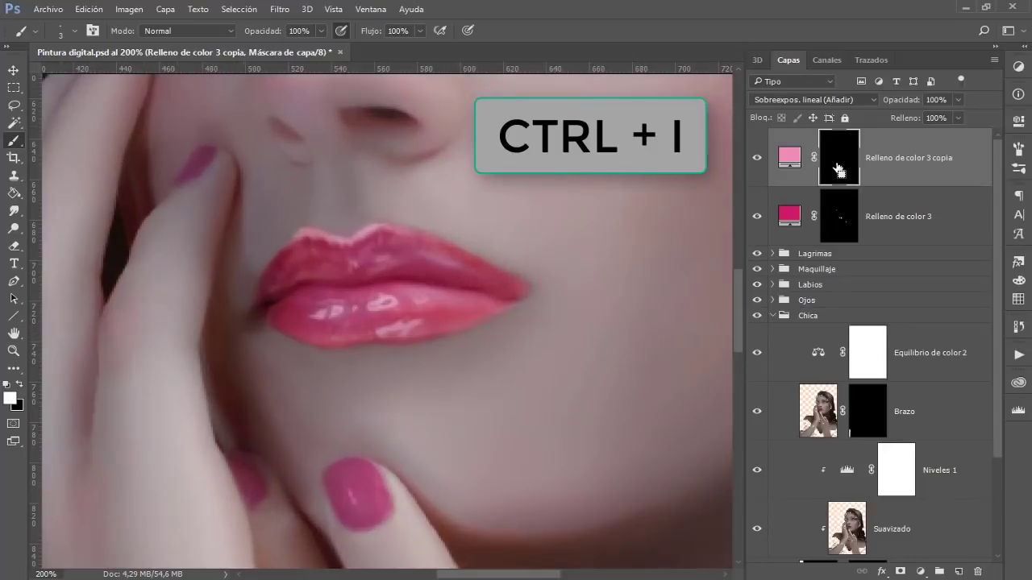
{"action": "key", "text": "ctrl+plus"}
Step: Set the brush to 2 px and bring the upper fingernail into view
{"action": "left_click_drag", "start_coordinate": [338, 202], "coordinate": [423, 401]}
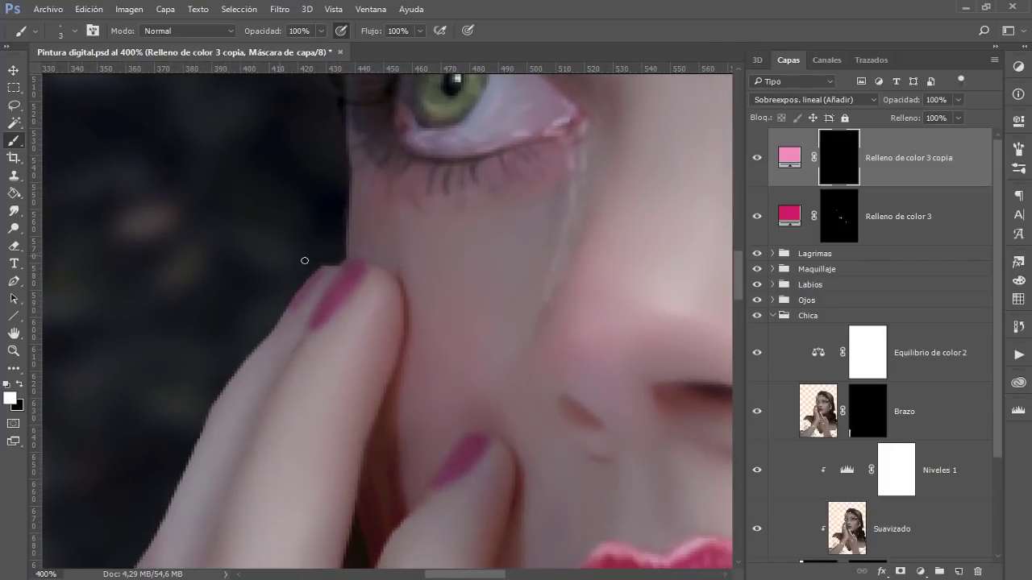
{"action": "right_click", "coordinate": [323, 287], "text": "alt"}
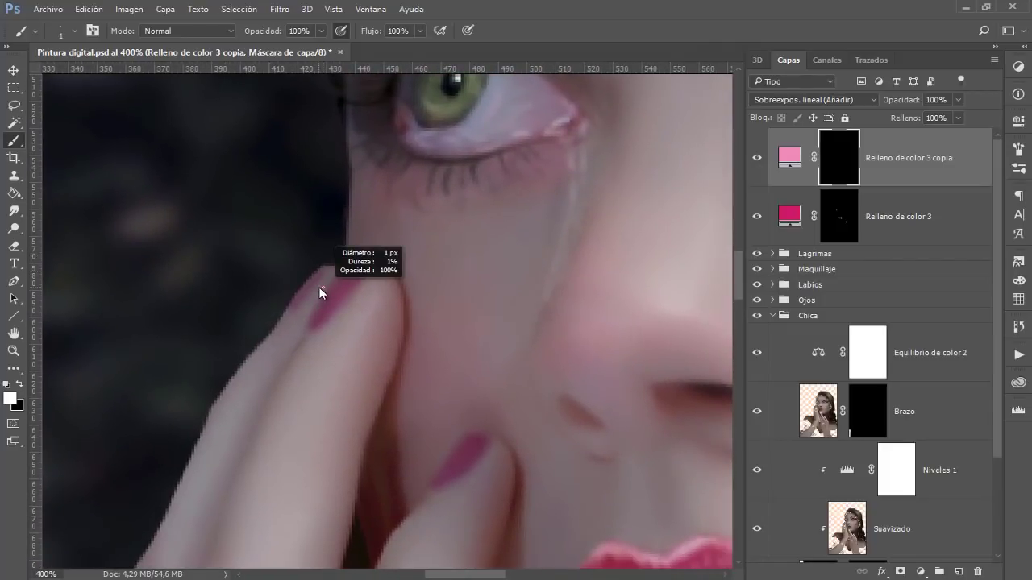
{"action": "key", "text": "space"}
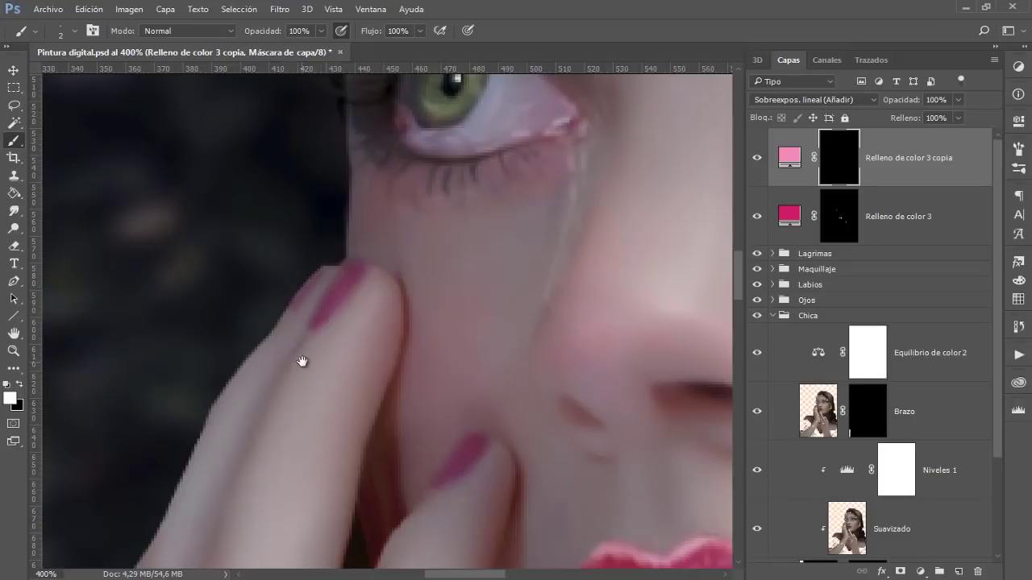
{"action": "left_click_drag", "start_coordinate": [299, 362], "coordinate": [279, 334]}
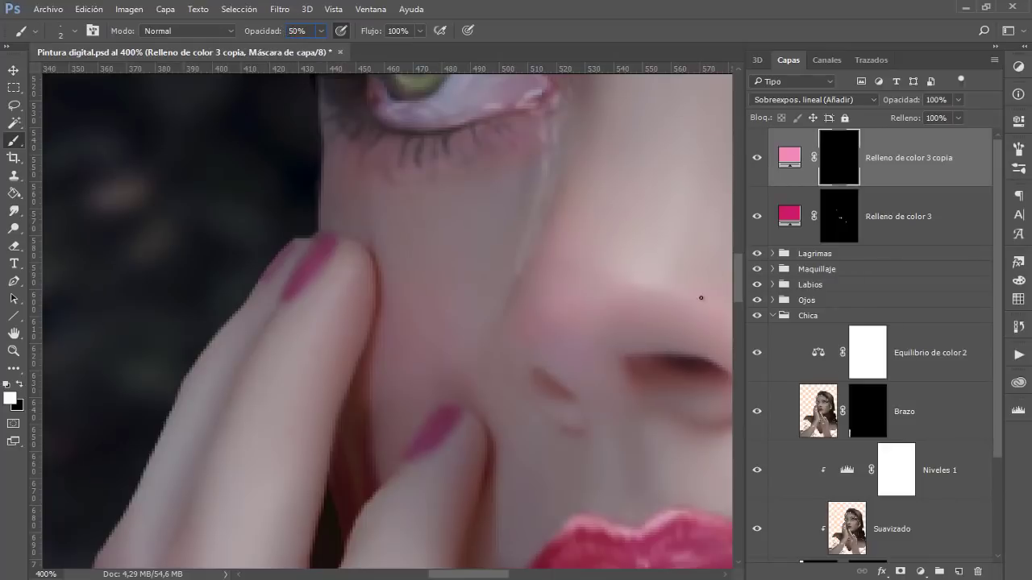
{"action": "left_click_drag", "start_coordinate": [341, 299], "coordinate": [301, 315]}
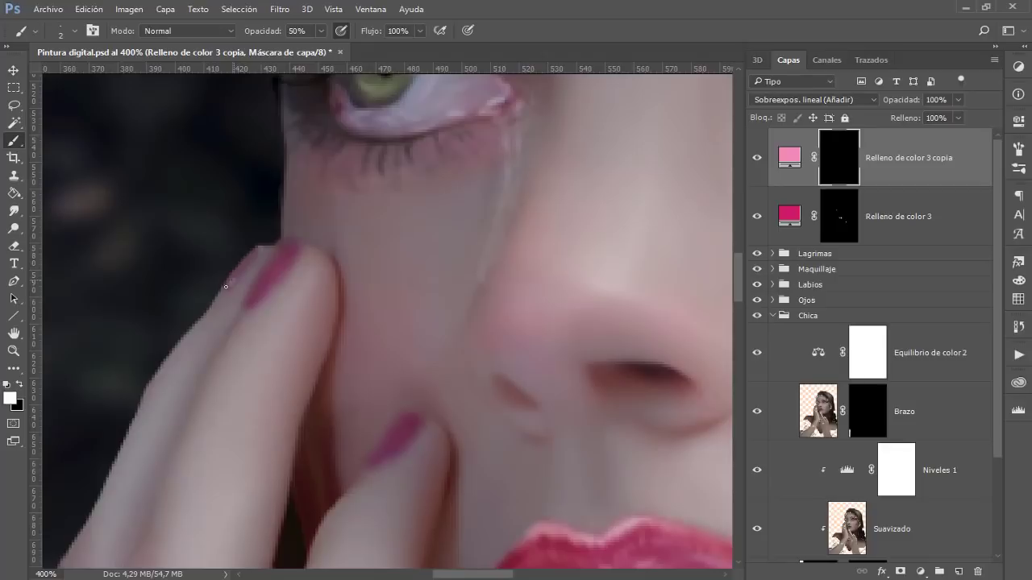
{"action": "left_click_drag", "start_coordinate": [278, 305], "coordinate": [229, 288]}
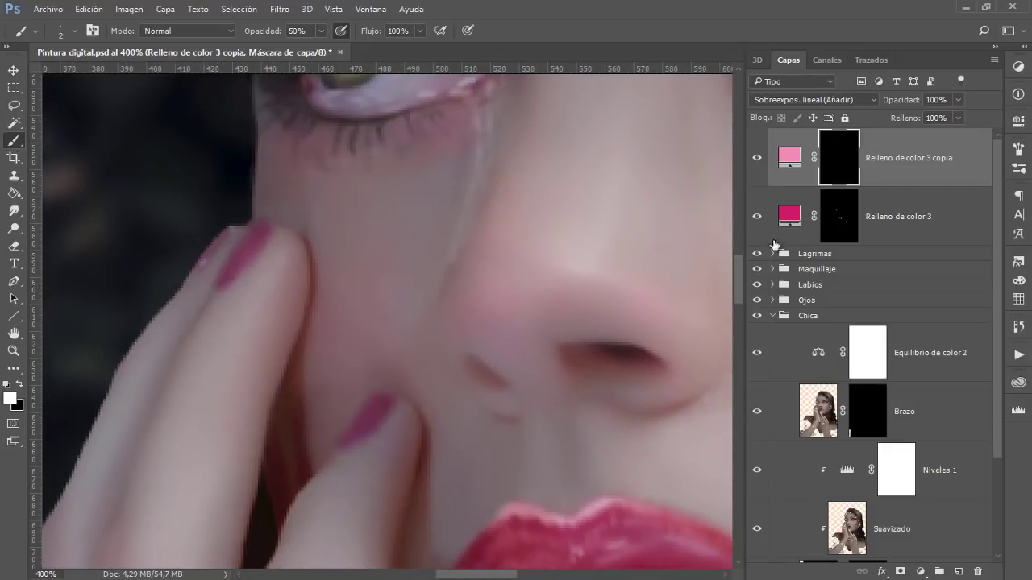
Step: Hide Relleno de color 3 to check the nails, swap colours with X, then show it again
{"action": "left_click", "coordinate": [757, 220]}
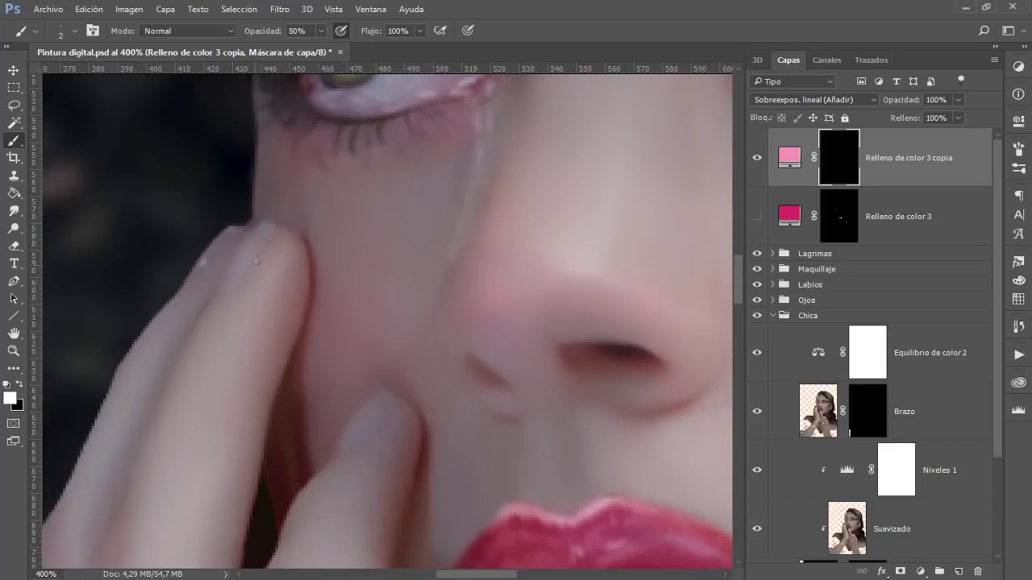
{"action": "key", "text": "space"}
{"action": "left_click_drag", "start_coordinate": [325, 345], "coordinate": [307, 341]}
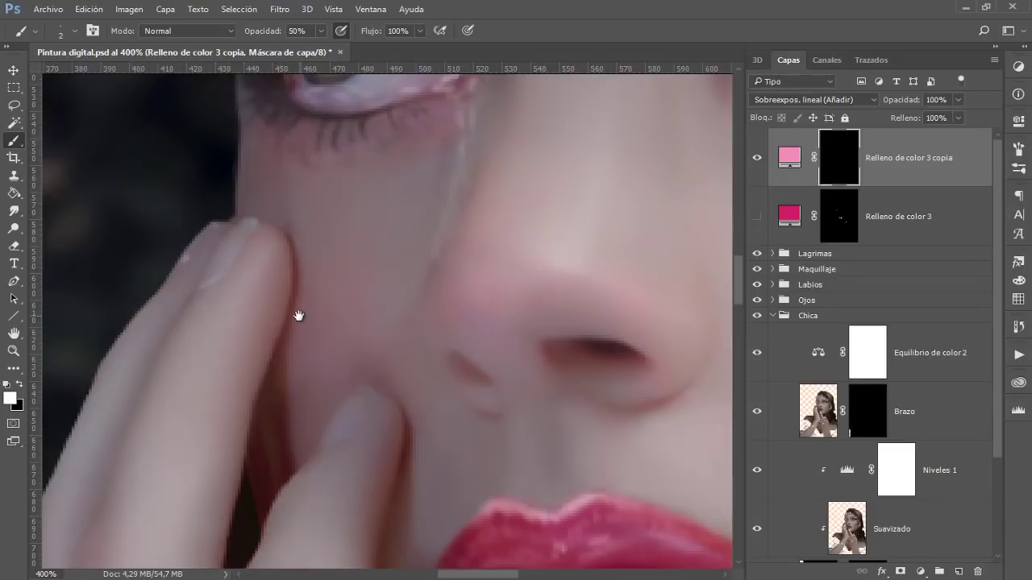
{"action": "left_click_drag", "start_coordinate": [286, 309], "coordinate": [267, 263]}
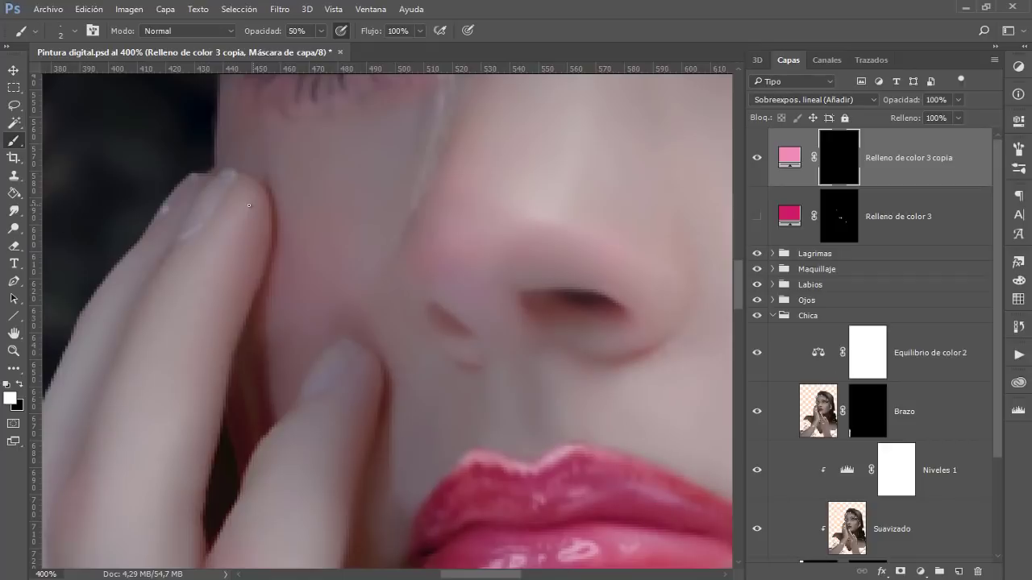
{"action": "key", "text": "x"}
{"action": "key", "text": "x"}
{"action": "left_click", "coordinate": [758, 217]}
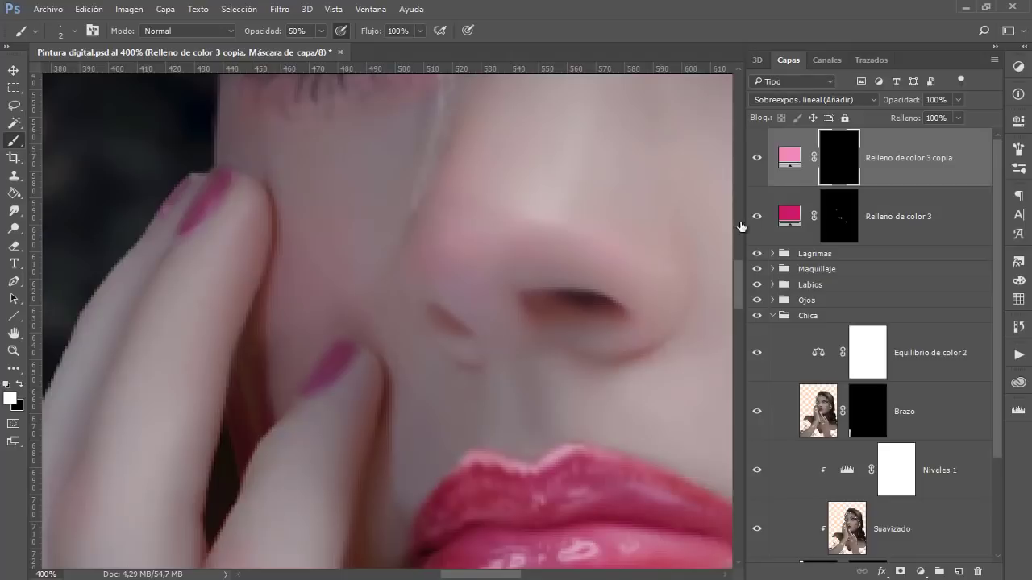
Step: Hide Relleno de color 3 and pan down to the lower fingernail
{"action": "left_click_drag", "start_coordinate": [658, 403], "coordinate": [561, 337]}
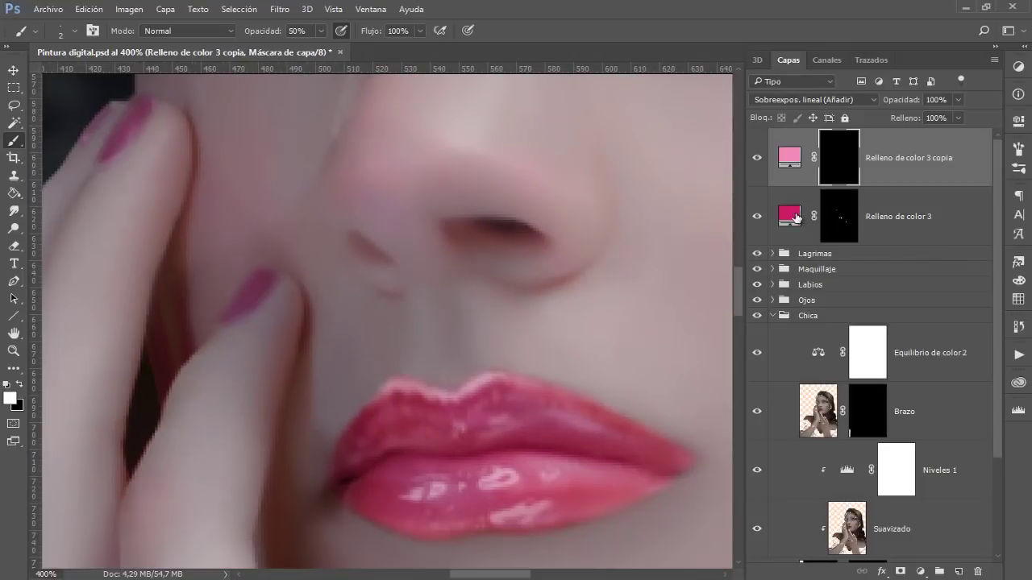
{"action": "left_click", "coordinate": [758, 217]}
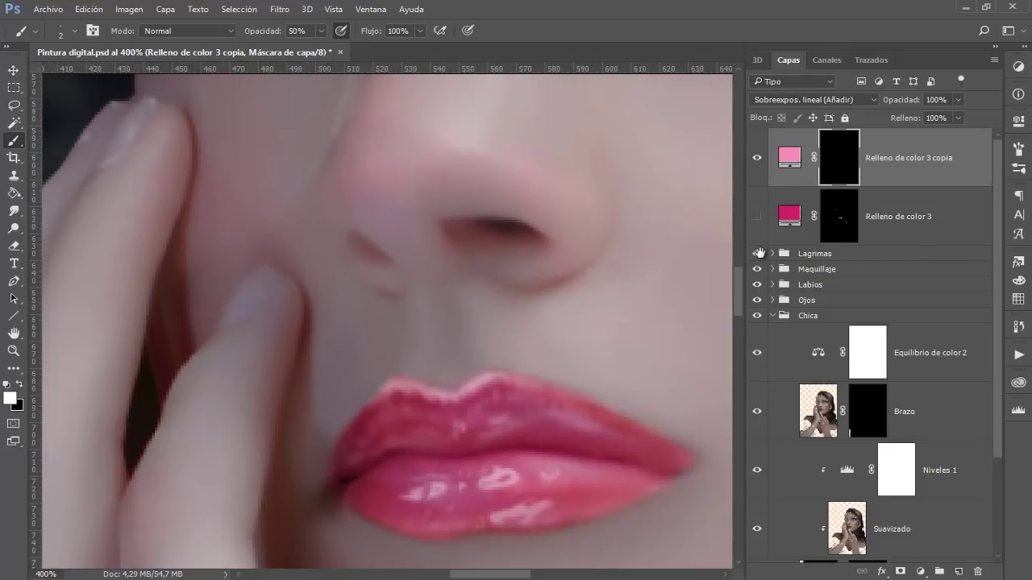
{"action": "left_click_drag", "start_coordinate": [337, 308], "coordinate": [308, 304]}
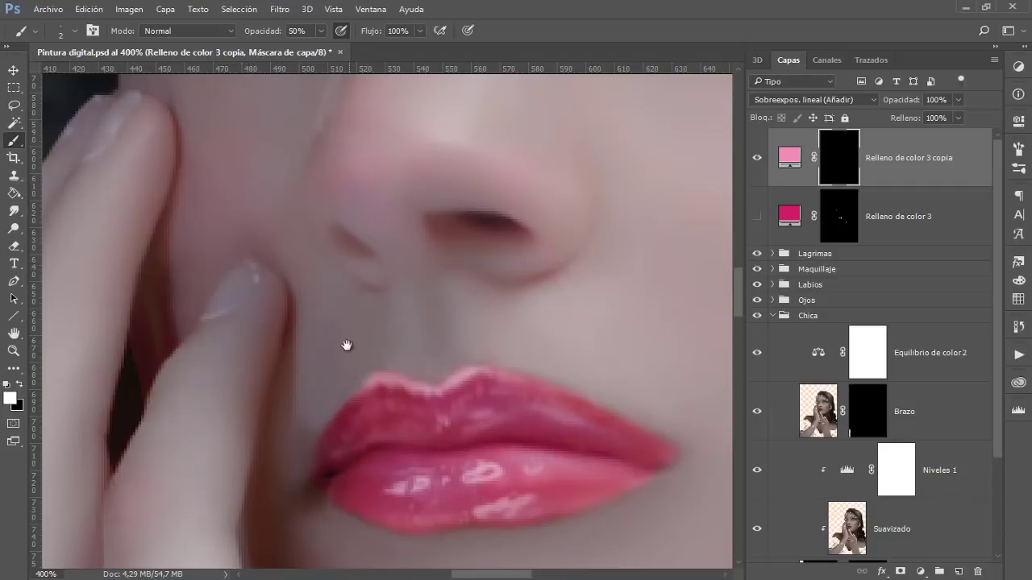
{"action": "left_click_drag", "start_coordinate": [250, 264], "coordinate": [310, 225]}
{"action": "scroll", "coordinate": [313, 302], "scroll_direction": "down", "scroll_amount": 2}
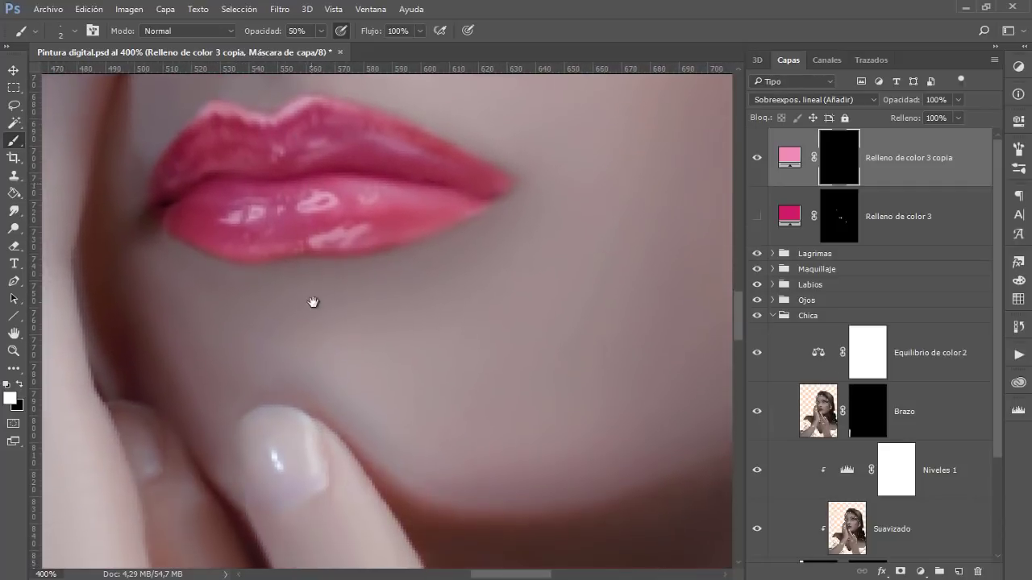
{"action": "scroll", "coordinate": [315, 239], "scroll_direction": "down", "scroll_amount": 3}
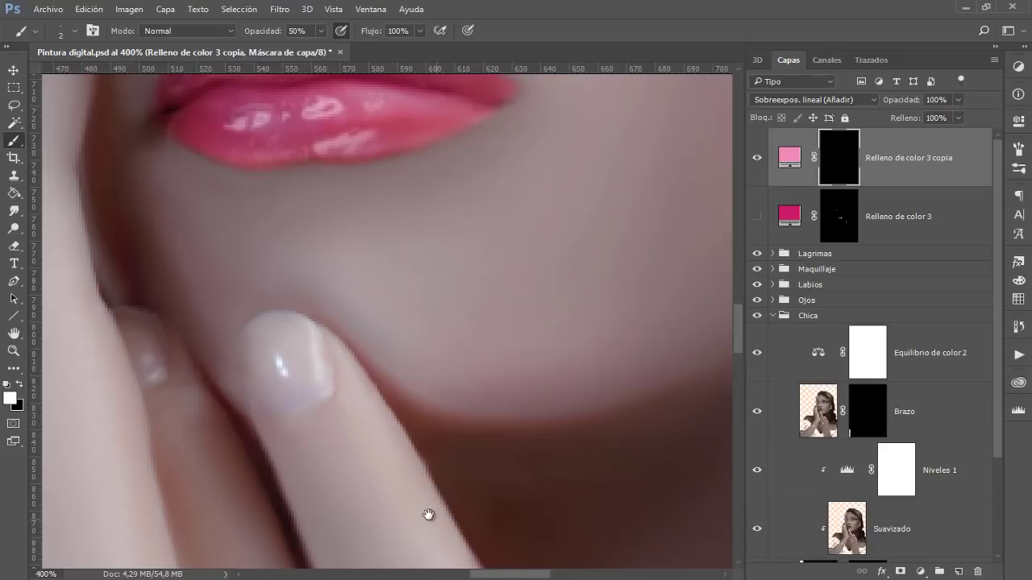
{"action": "left_click_drag", "start_coordinate": [425, 511], "coordinate": [237, 355]}
{"action": "mouse_move", "coordinate": [451, 405]}
{"action": "left_mouse_down"}
{"action": "mouse_move", "coordinate": [391, 322]}
{"action": "mouse_move", "coordinate": [364, 311]}
{"action": "left_mouse_up"}
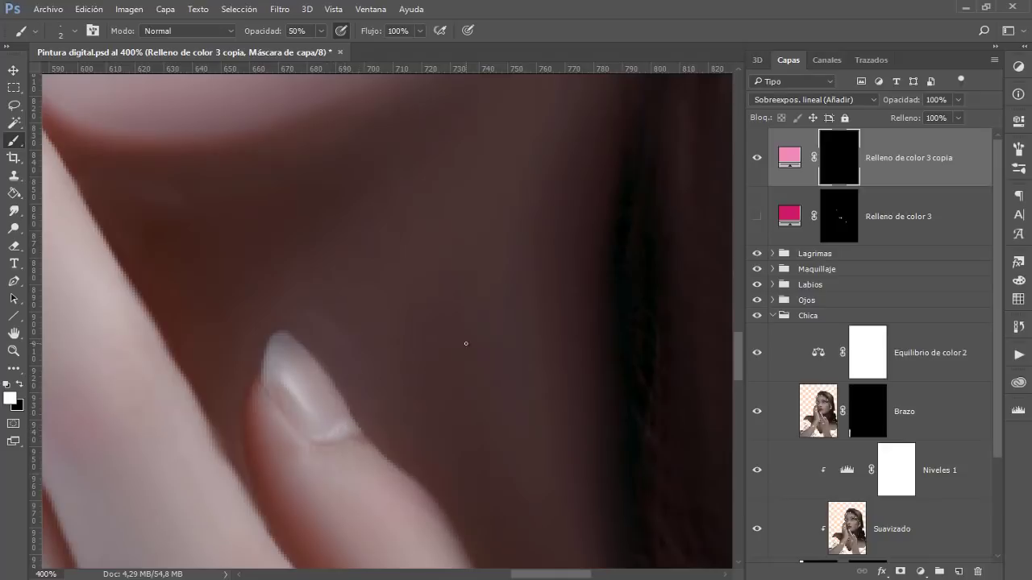
Step: Show both nail fill layers, paint a highlight streak on the fingernail, and center the upper nail
{"action": "left_click", "coordinate": [755, 219]}
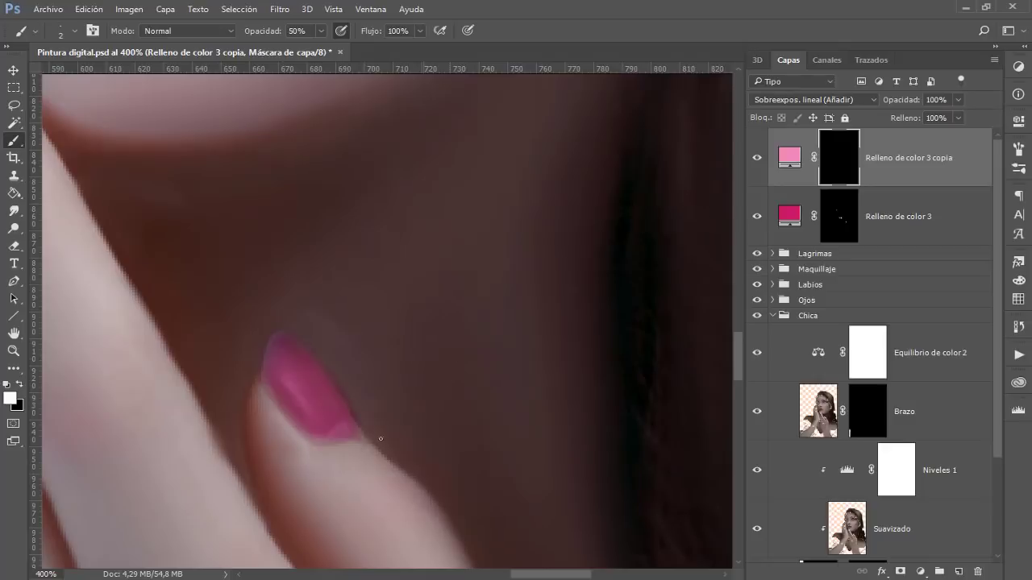
{"action": "left_click_drag", "start_coordinate": [370, 379], "coordinate": [361, 369]}
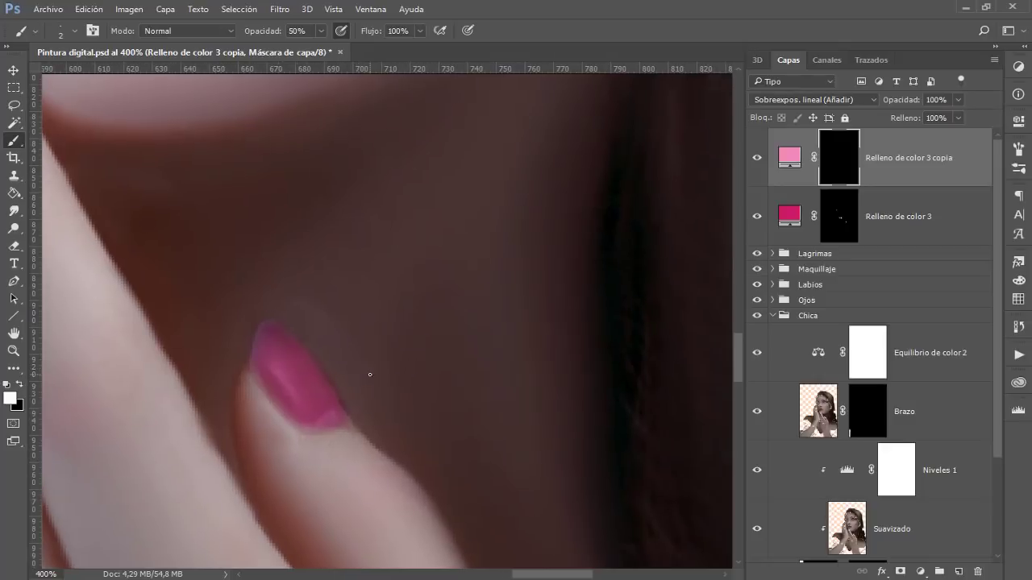
{"action": "left_click", "coordinate": [757, 158]}
{"action": "left_click_drag", "start_coordinate": [278, 370], "coordinate": [293, 390]}
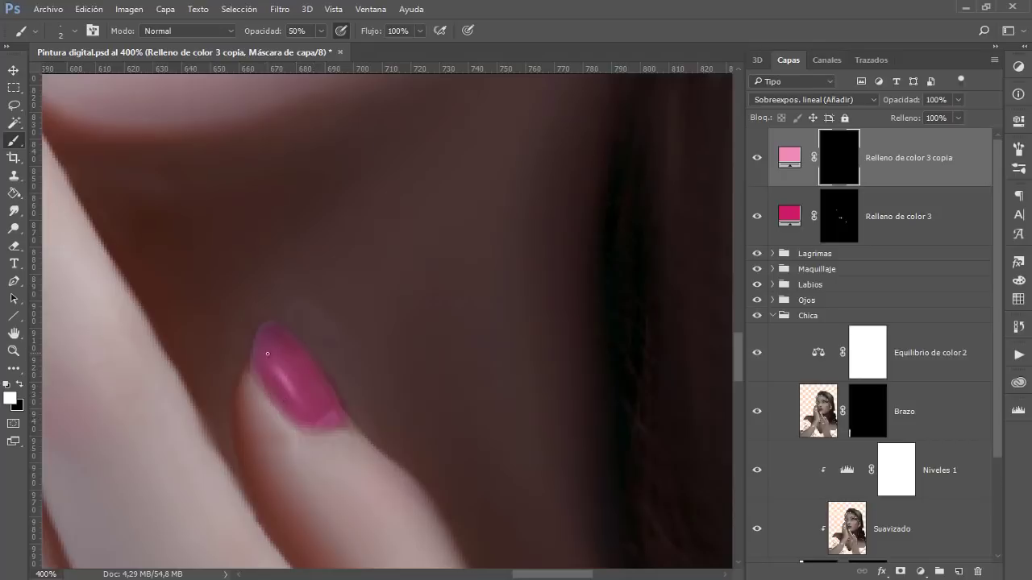
{"action": "left_click_drag", "start_coordinate": [240, 354], "coordinate": [417, 411]}
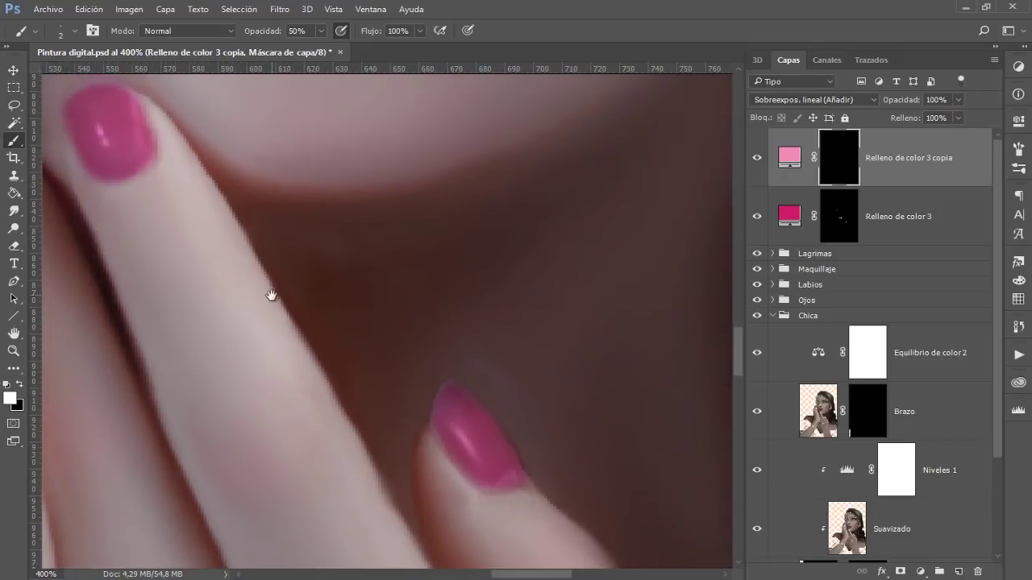
{"action": "left_click_drag", "start_coordinate": [271, 295], "coordinate": [371, 412]}
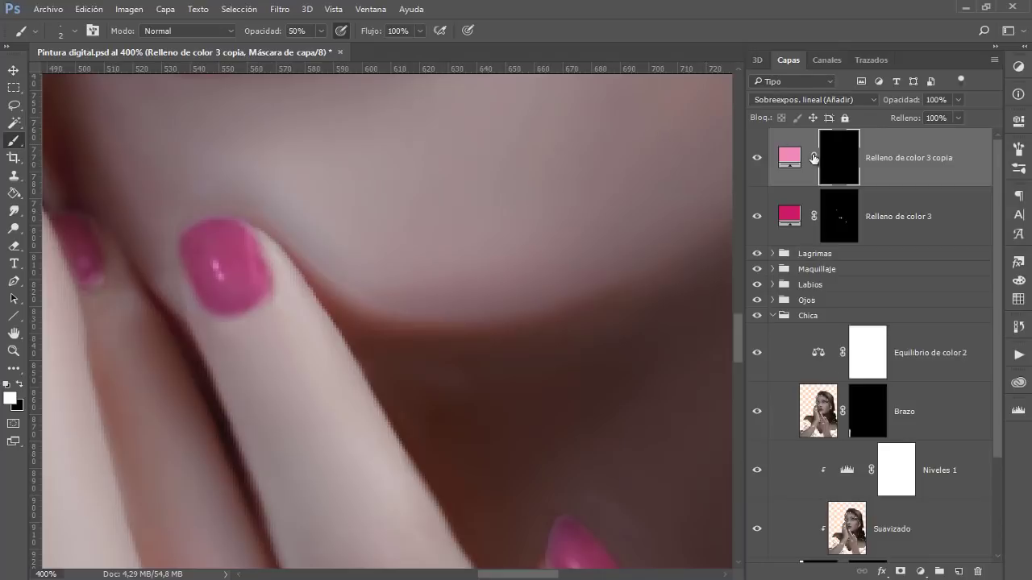
Step: Lighten the copy layer's fill to the very pale pink f2d2e1
{"action": "double_click", "coordinate": [791, 159]}
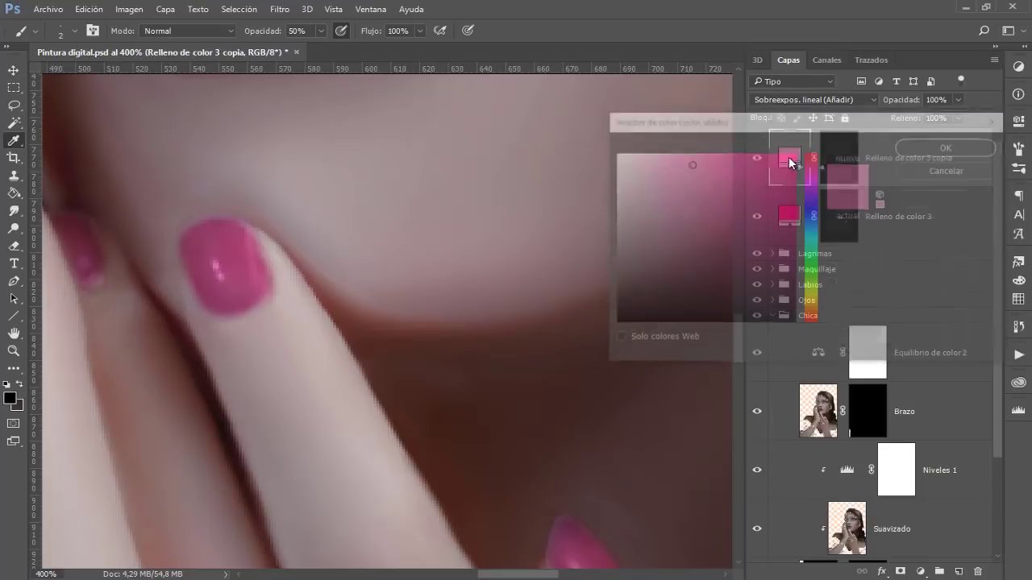
{"action": "left_click", "coordinate": [653, 161]}
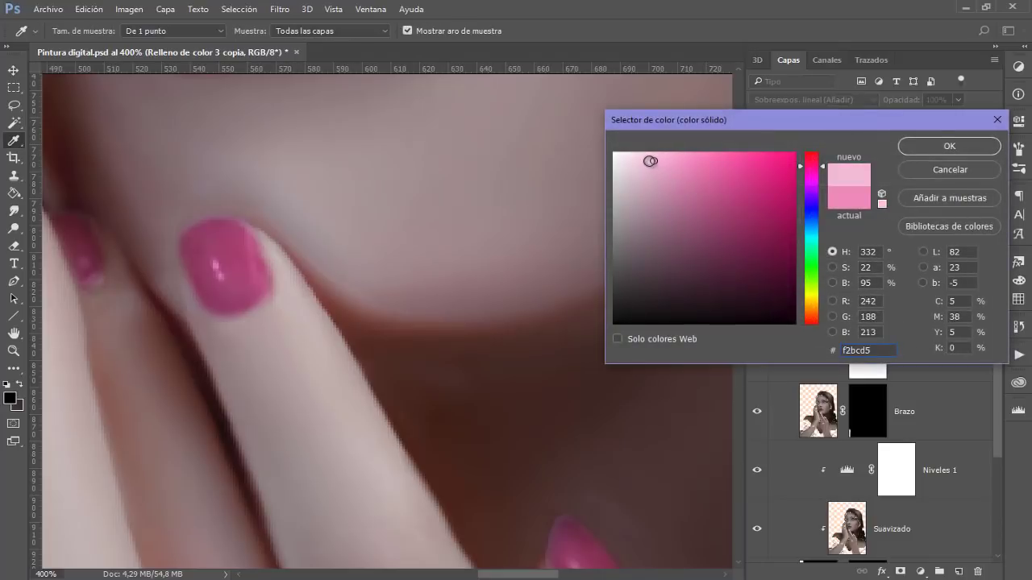
{"action": "left_click", "coordinate": [646, 161]}
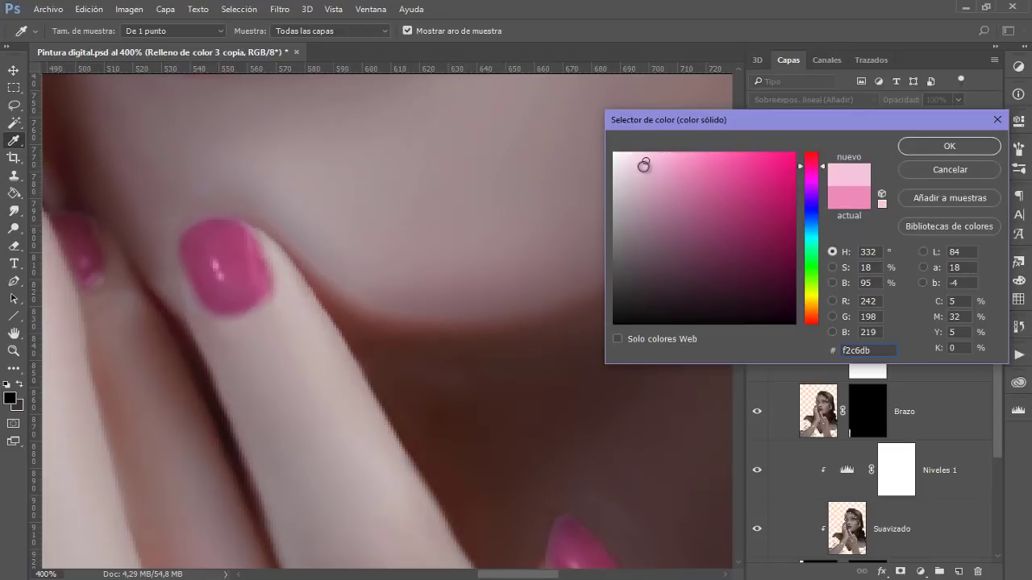
{"action": "left_click", "coordinate": [637, 160]}
{"action": "left_click", "coordinate": [950, 146]}
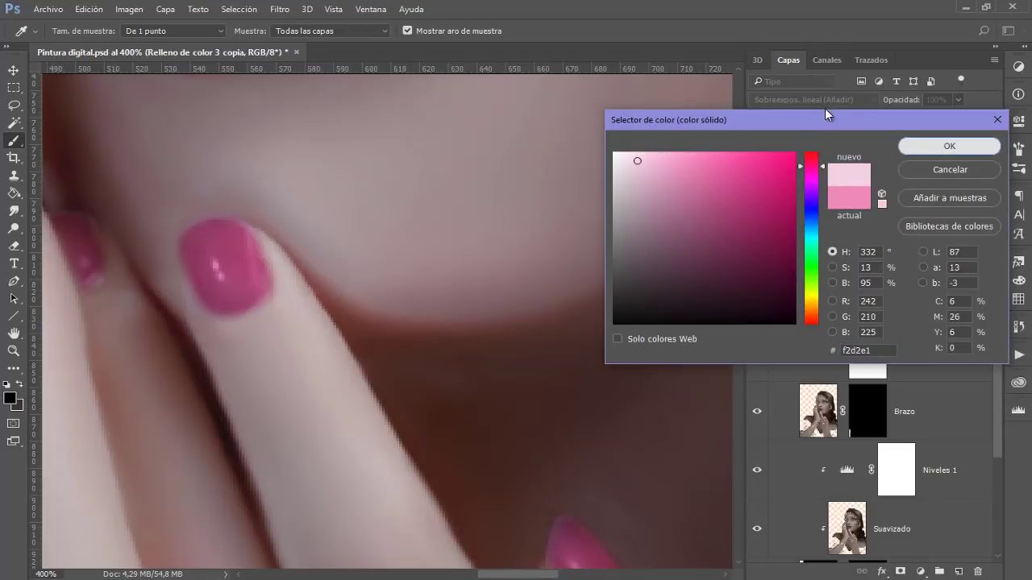
Step: Try Normal and Trama blending, then cycle back to Sobreexpos. lineal (Añadir)
{"action": "left_click", "coordinate": [823, 102]}
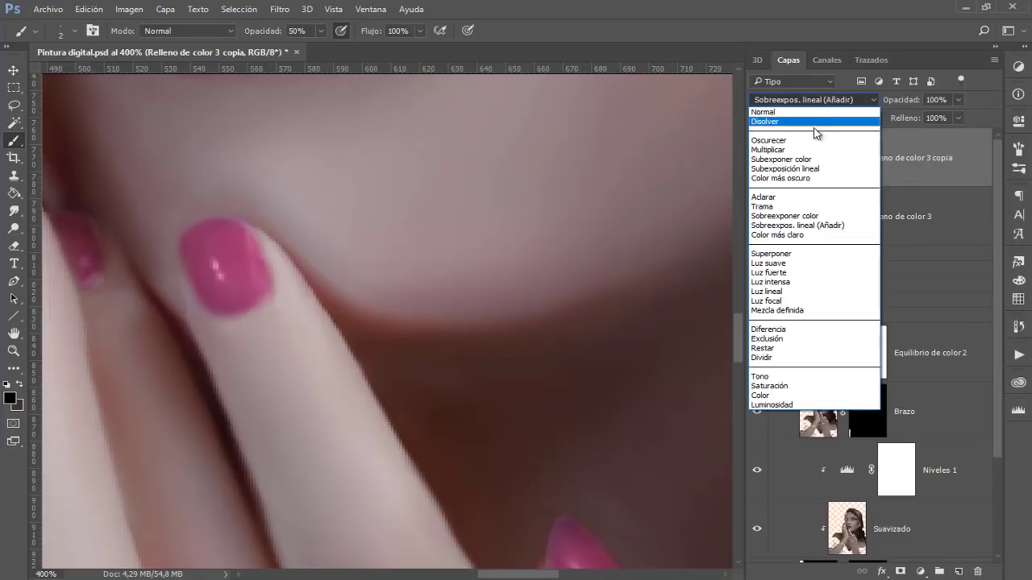
{"action": "left_click", "coordinate": [810, 116]}
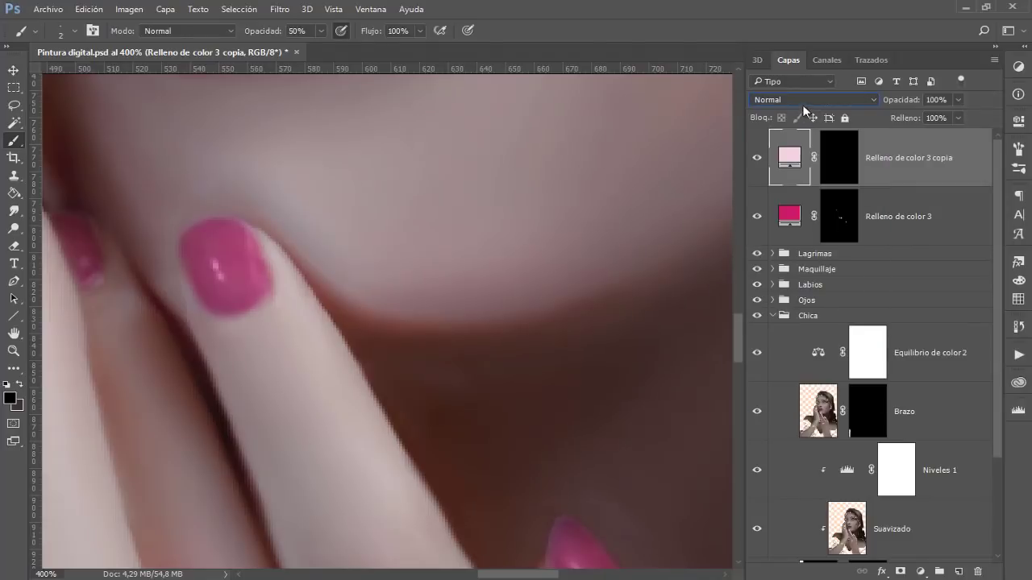
{"action": "left_click", "coordinate": [803, 100]}
{"action": "left_click", "coordinate": [782, 208]}
{"action": "scroll", "coordinate": [781, 102], "scroll_direction": "down", "scroll_amount": 1}
{"action": "scroll", "coordinate": [780, 102], "scroll_direction": "down", "scroll_amount": 1}
{"action": "scroll", "coordinate": [780, 102], "scroll_direction": "up", "scroll_amount": 1}
{"action": "scroll", "coordinate": [781, 102], "scroll_direction": "down", "scroll_amount": 1}
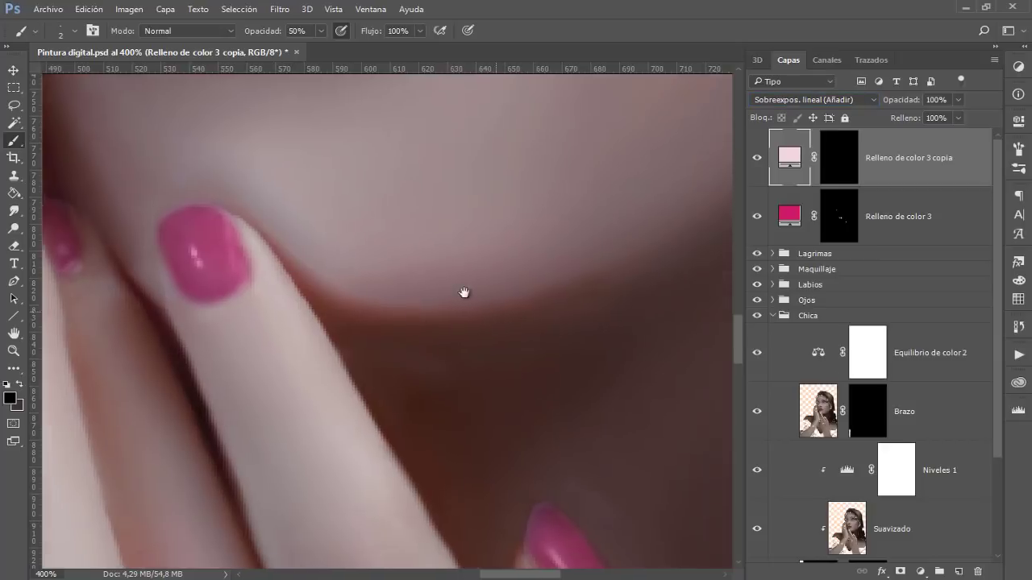
Step: Paint a white gloss highlight onto the fingernail in the copy layer's mask
{"action": "left_click_drag", "start_coordinate": [422, 333], "coordinate": [409, 281]}
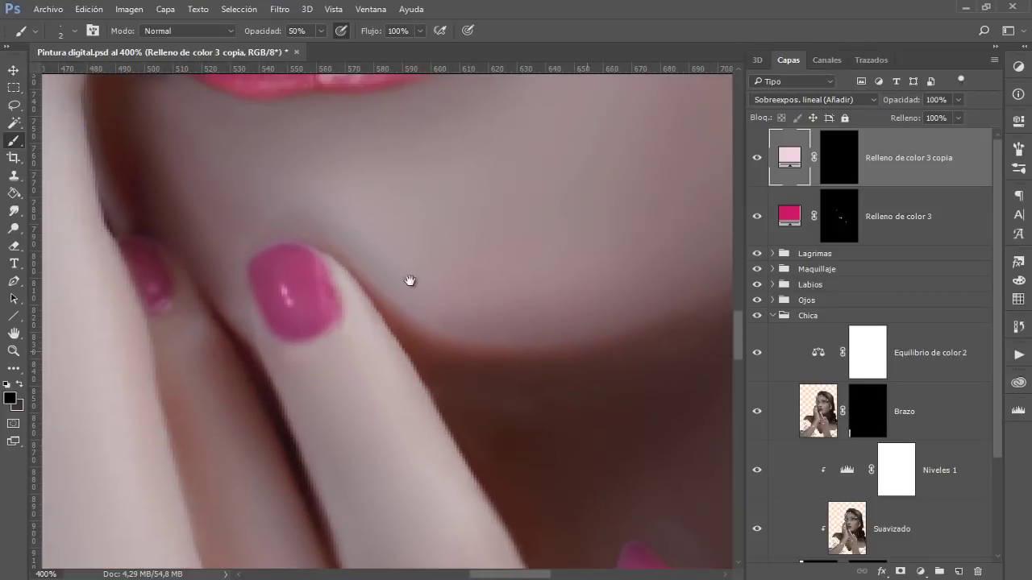
{"action": "mouse_move", "coordinate": [271, 280]}
{"action": "left_mouse_down"}
{"action": "mouse_move", "coordinate": [316, 336]}
{"action": "mouse_move", "coordinate": [380, 371]}
{"action": "left_mouse_up"}
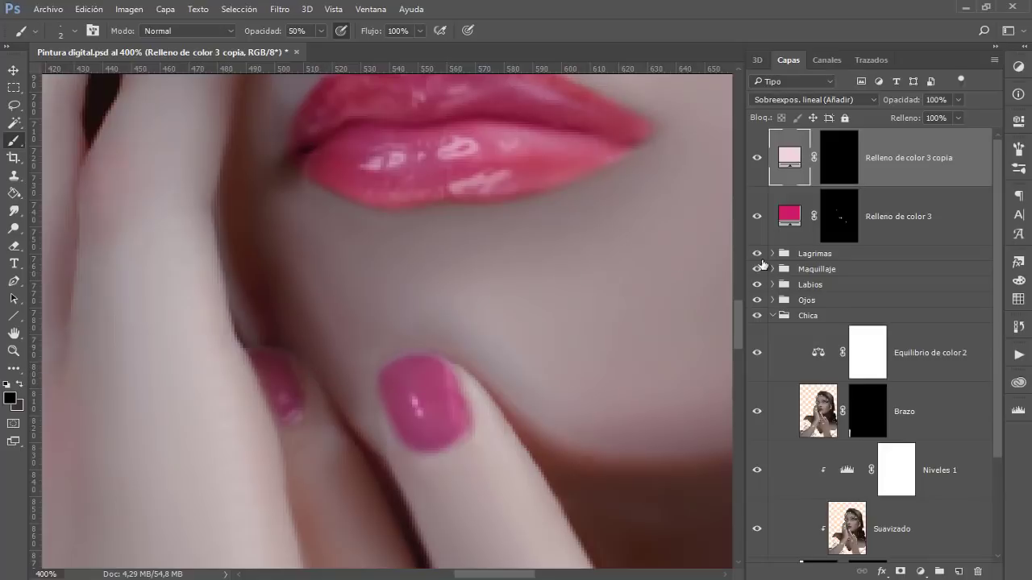
{"action": "left_click", "coordinate": [824, 165]}
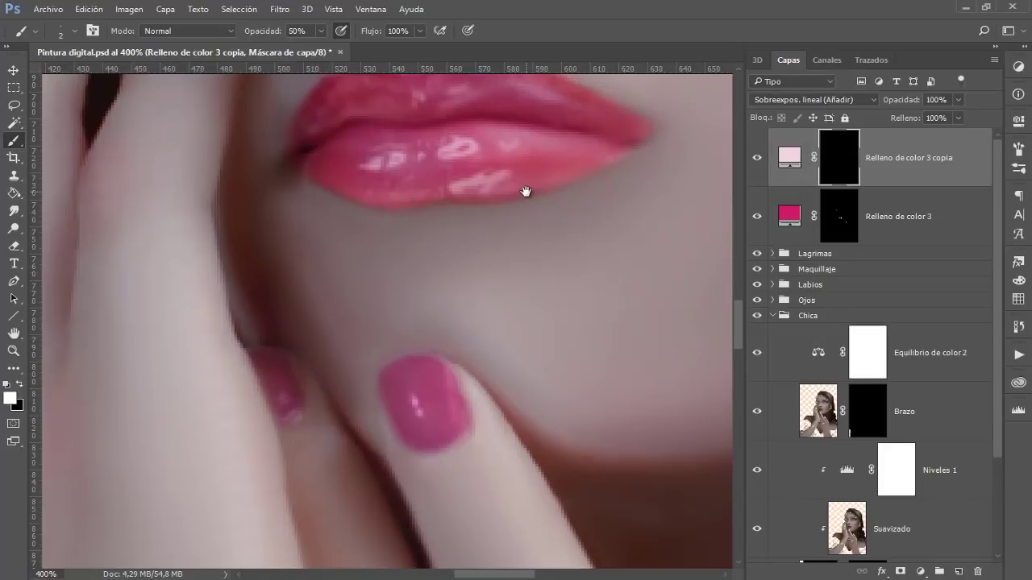
{"action": "left_click_drag", "start_coordinate": [525, 191], "coordinate": [502, 158]}
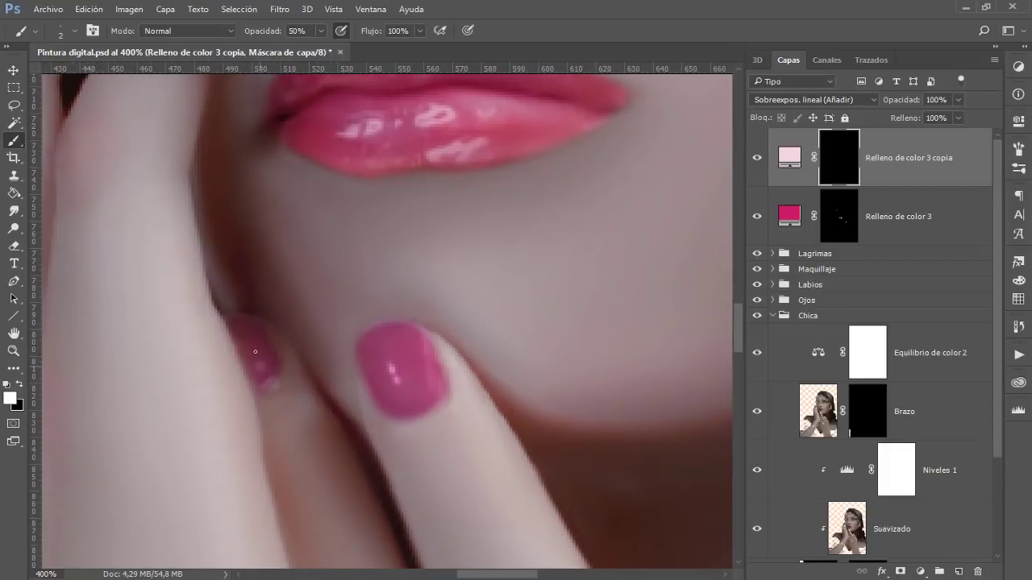
{"action": "left_click_drag", "start_coordinate": [251, 347], "coordinate": [254, 340]}
{"action": "key", "text": "x"}
Step: Refine highlights on the upper fingers, swapping between white and black and zooming to judge them
{"action": "left_click_drag", "start_coordinate": [217, 287], "coordinate": [341, 427]}
{"action": "left_click_drag", "start_coordinate": [306, 121], "coordinate": [314, 399]}
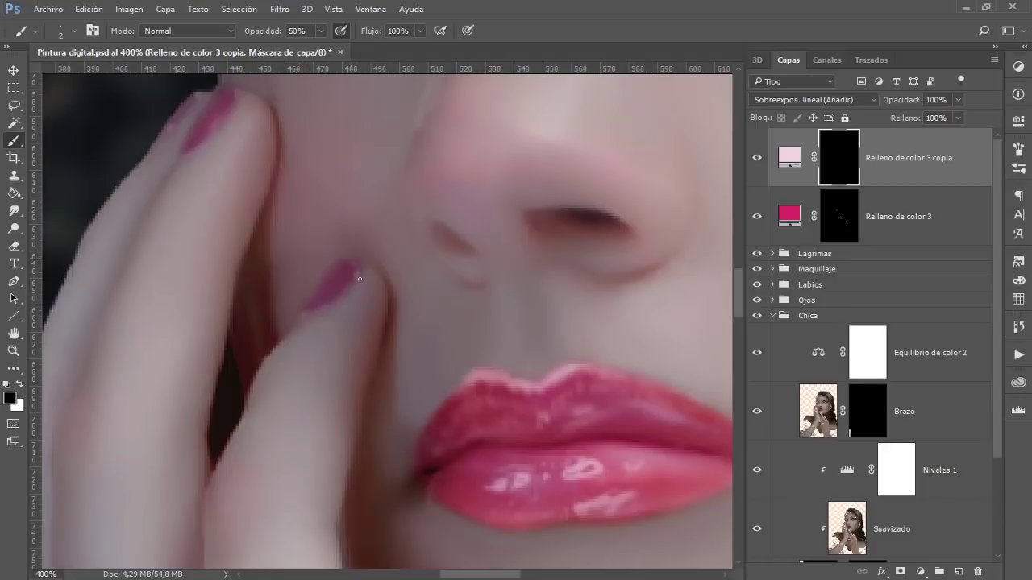
{"action": "key", "text": "x"}
{"action": "left_click_drag", "start_coordinate": [309, 215], "coordinate": [304, 285]}
{"action": "key", "text": "x"}
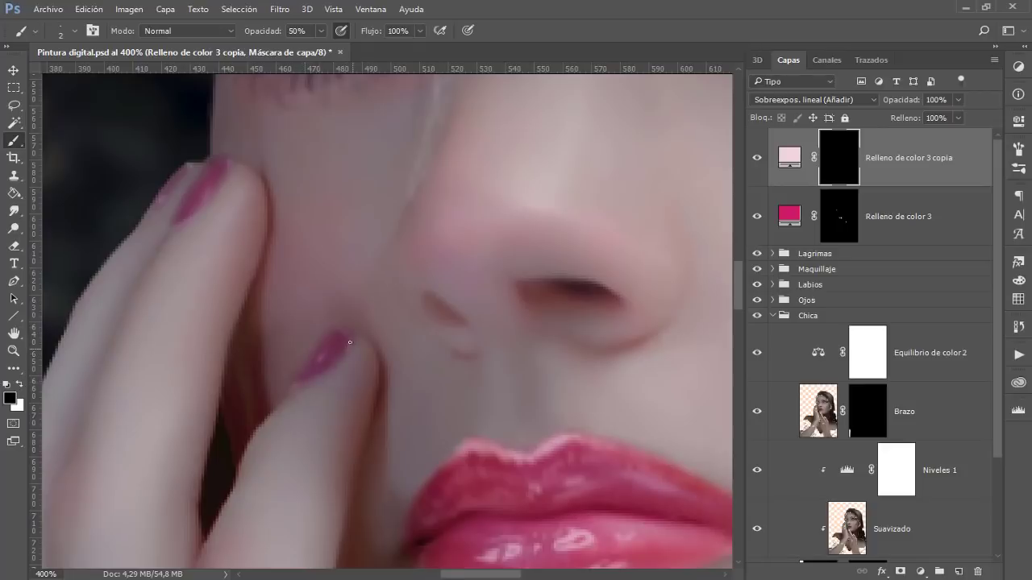
{"action": "left_click_drag", "start_coordinate": [307, 265], "coordinate": [320, 341]}
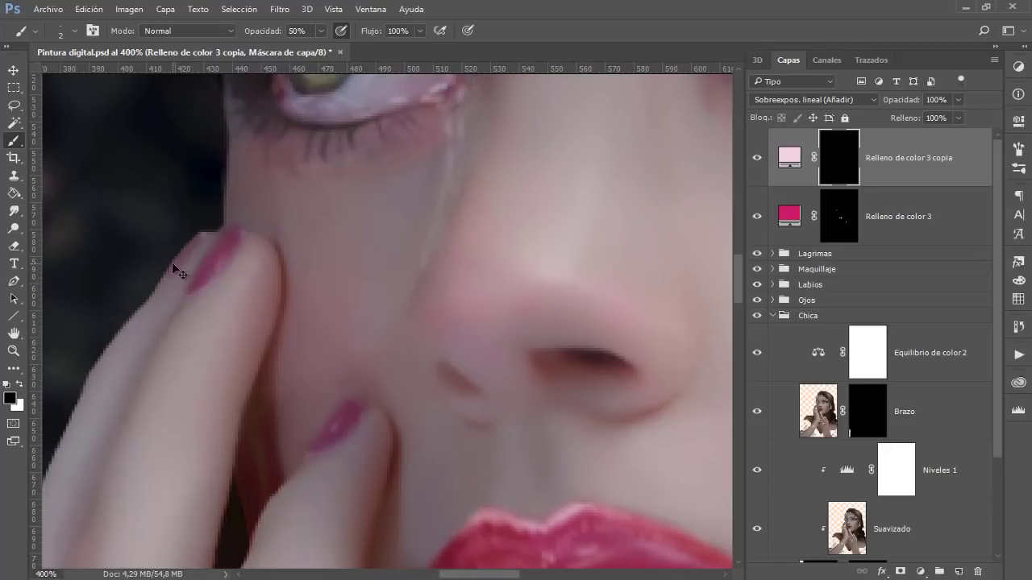
{"action": "key", "text": "ctrl+minus"}
{"action": "key", "text": "ctrl+minus"}
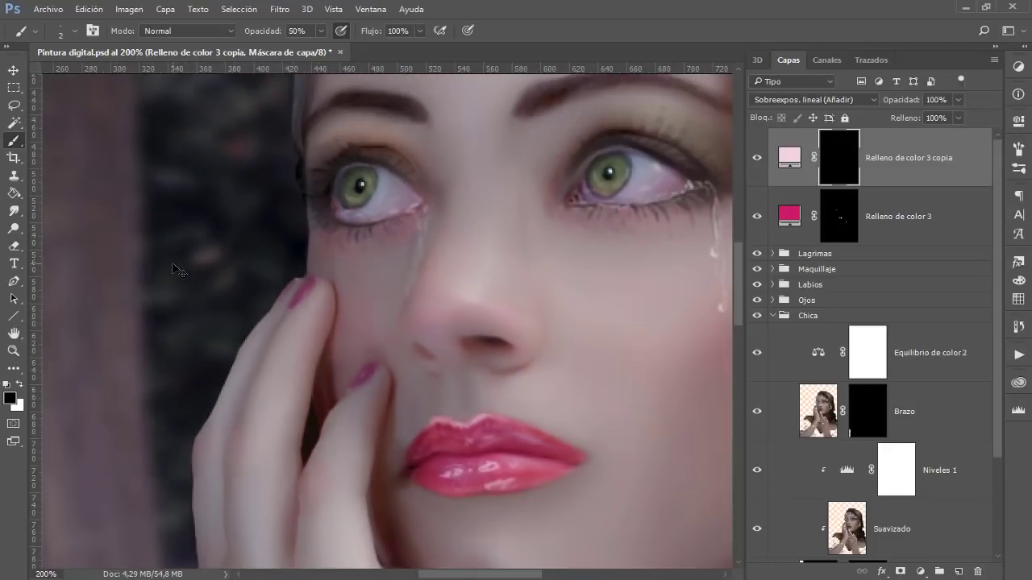
{"action": "key", "text": "ctrl+plus"}
{"action": "key", "text": "ctrl+plus"}
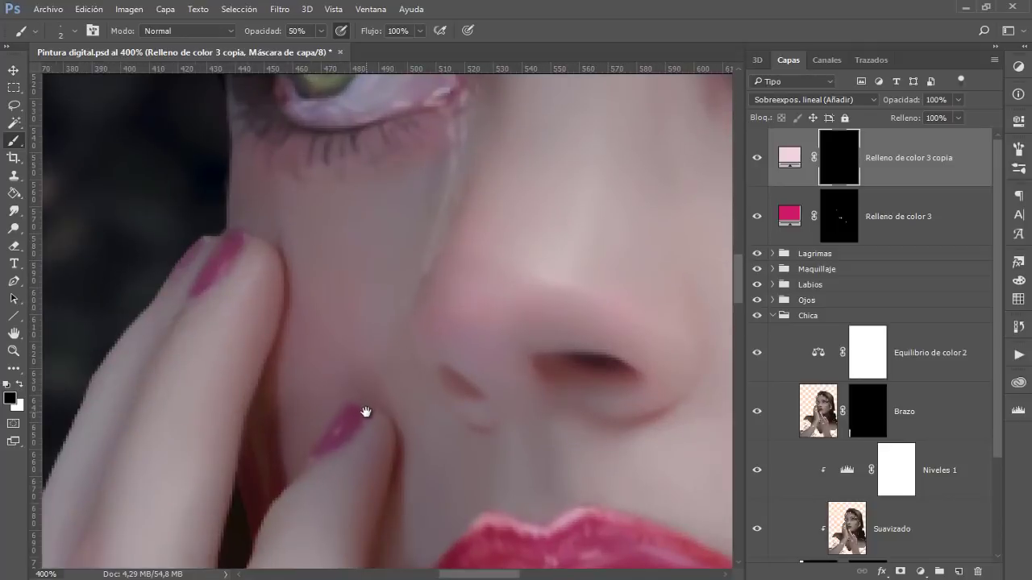
{"action": "left_click_drag", "start_coordinate": [363, 414], "coordinate": [328, 402]}
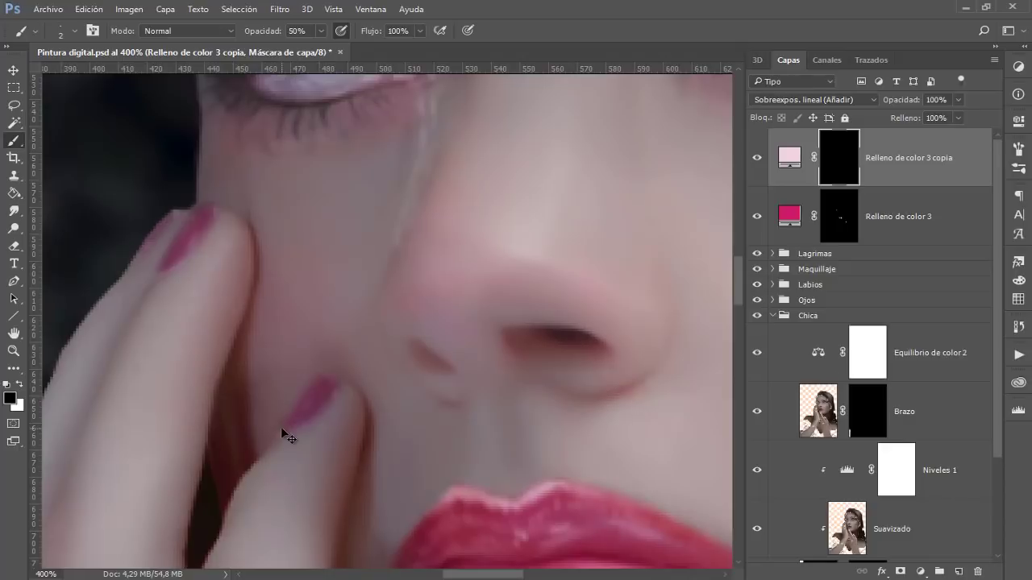
{"action": "key", "text": "ctrl+minus"}
{"action": "key", "text": "ctrl+minus"}
{"action": "key", "text": "ctrl+plus"}
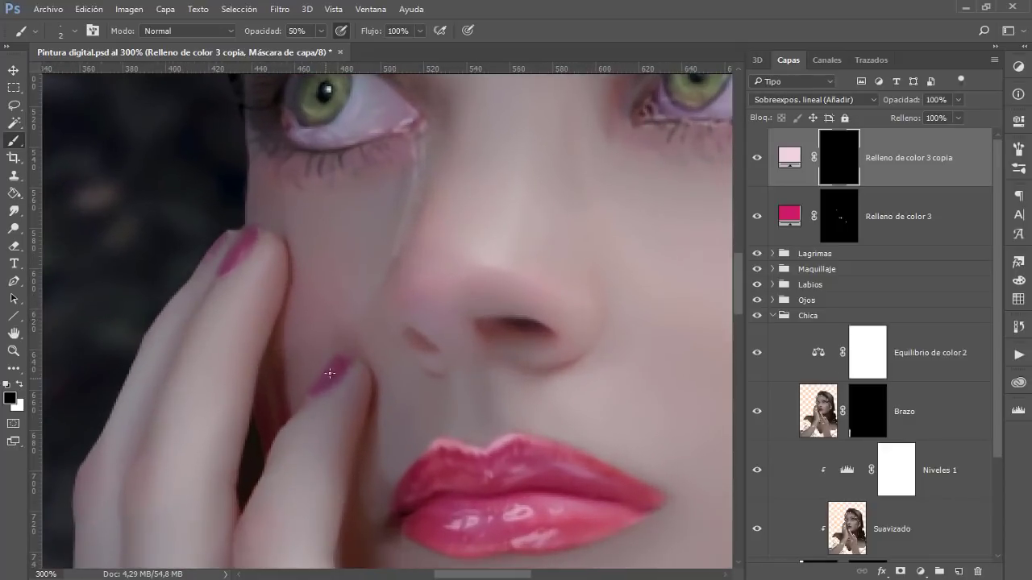
{"action": "key", "text": "ctrl+plus"}
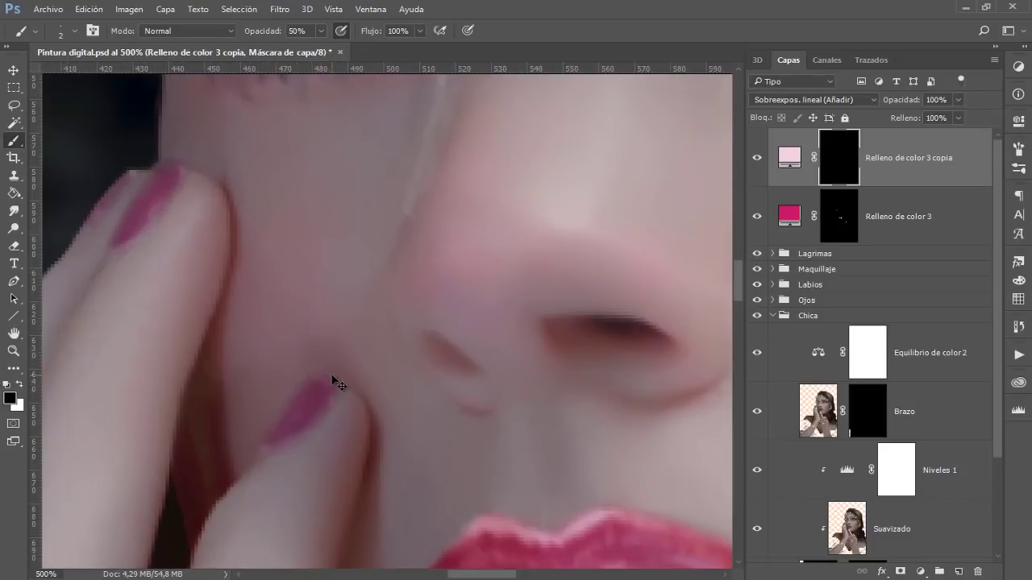
{"action": "key", "text": "ctrl+minus"}
{"action": "key", "text": "ctrl+minus"}
{"action": "key", "text": "ctrl+minus"}
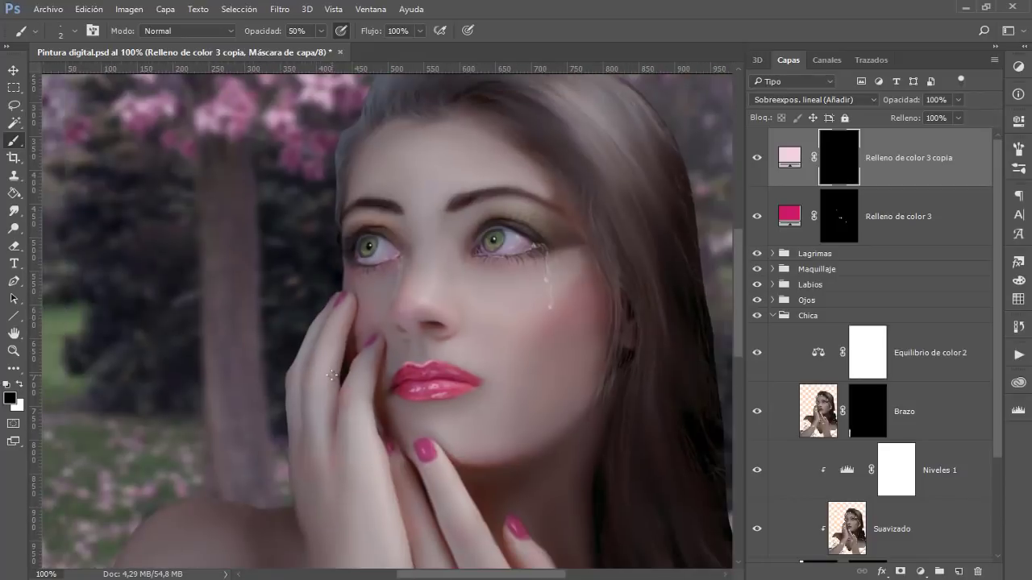
{"action": "left_click_drag", "start_coordinate": [472, 410], "coordinate": [410, 380]}
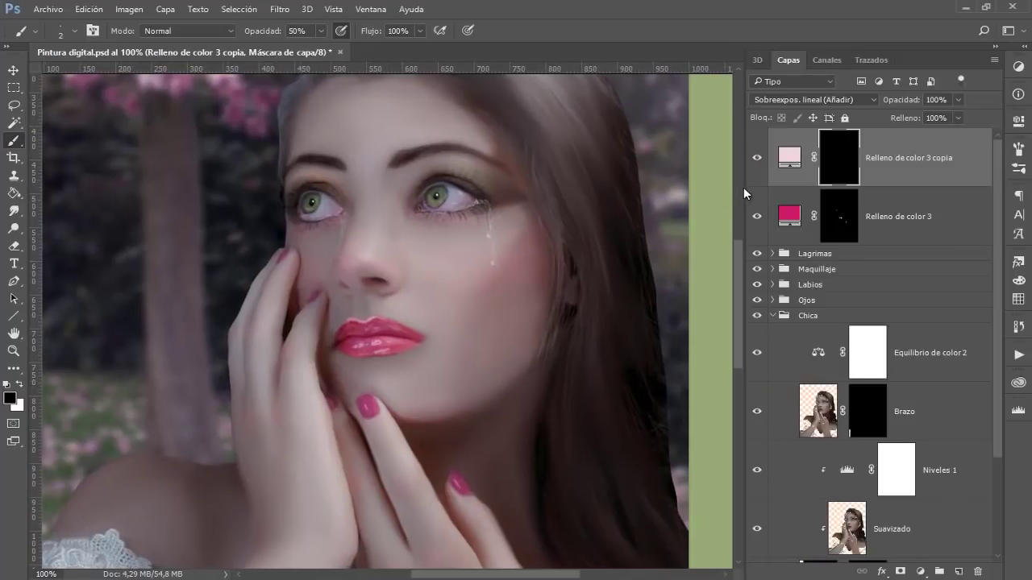
Step: Toggle the pale pink highlight layer off and on to compare before and after
{"action": "left_click", "coordinate": [756, 159]}
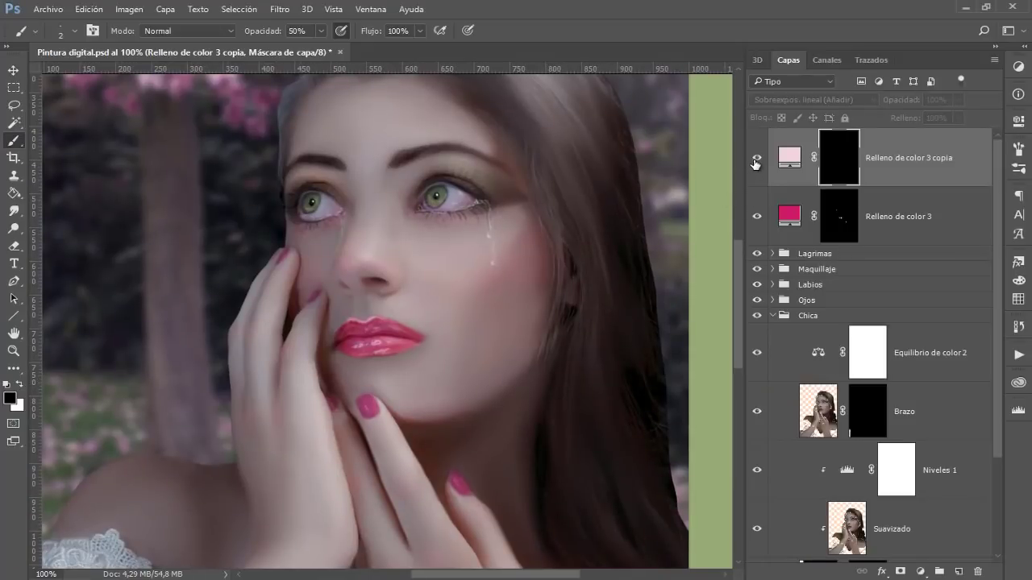
{"action": "left_click", "coordinate": [756, 159]}
{"action": "left_click", "coordinate": [756, 159]}
{"action": "left_click", "coordinate": [756, 159]}
{"action": "left_click", "coordinate": [756, 159]}
{"action": "left_click", "coordinate": [755, 160]}
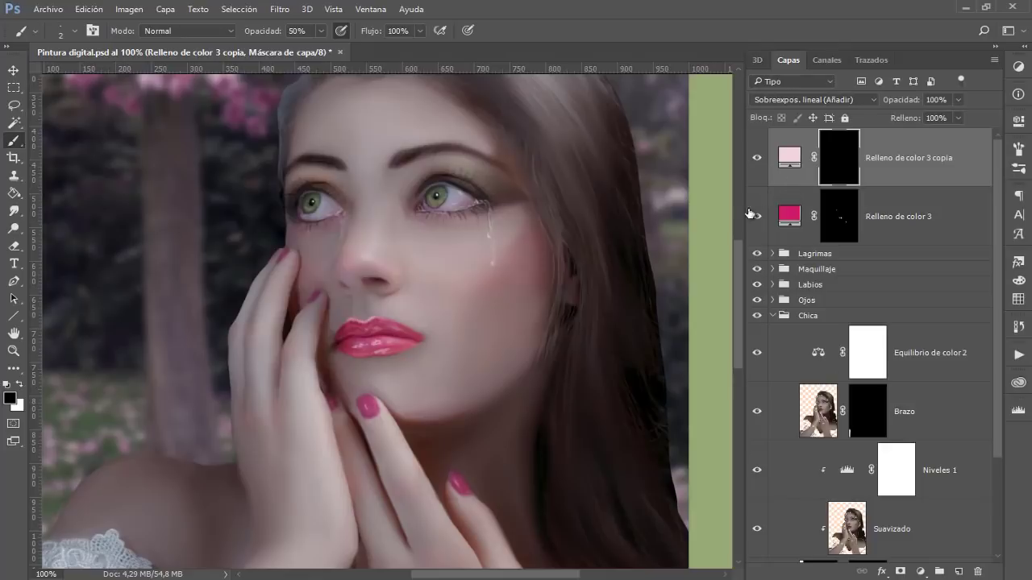
Step: Change Relleno de color 3's fill to brighter raspberry pink e8145a after briefly trying blue
{"action": "double_click", "coordinate": [789, 217]}
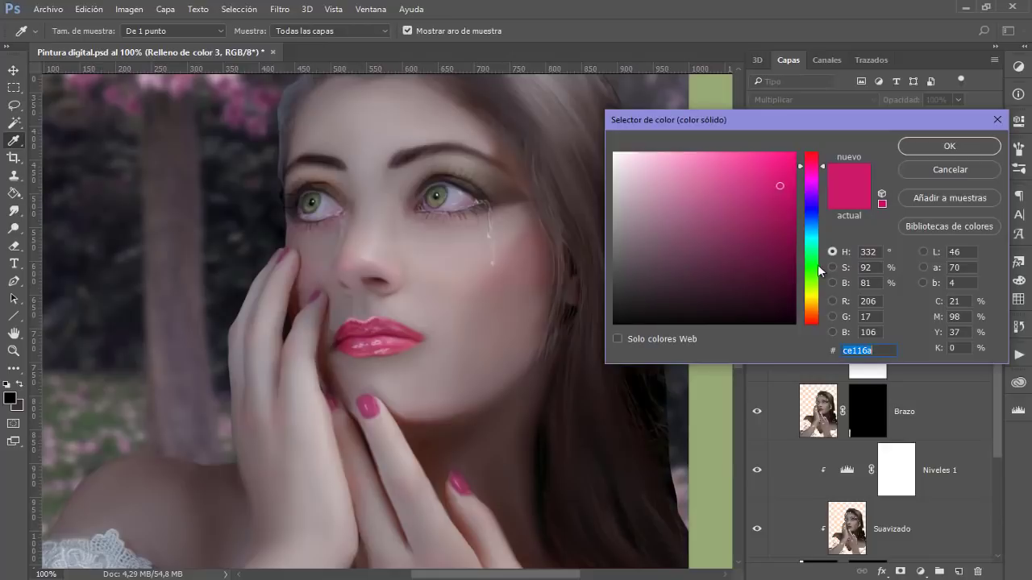
{"action": "left_click", "coordinate": [813, 234]}
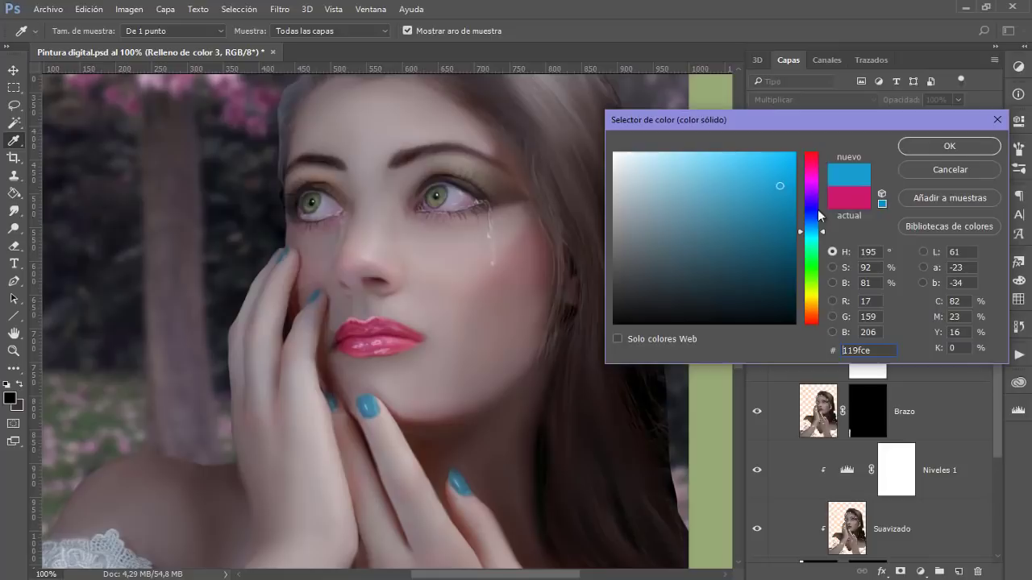
{"action": "left_click_drag", "start_coordinate": [858, 135], "coordinate": [873, 280]}
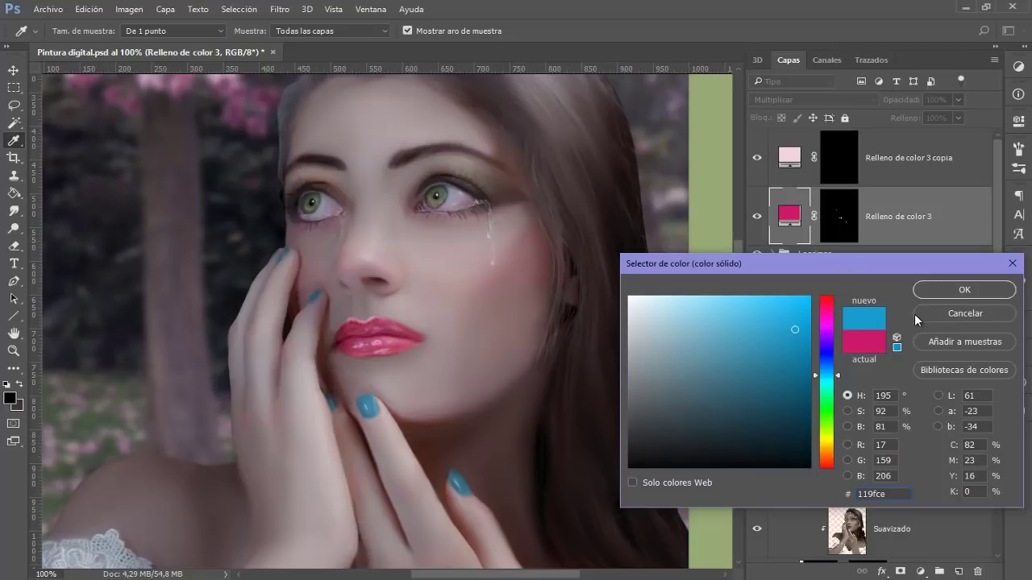
{"action": "left_click", "coordinate": [857, 335]}
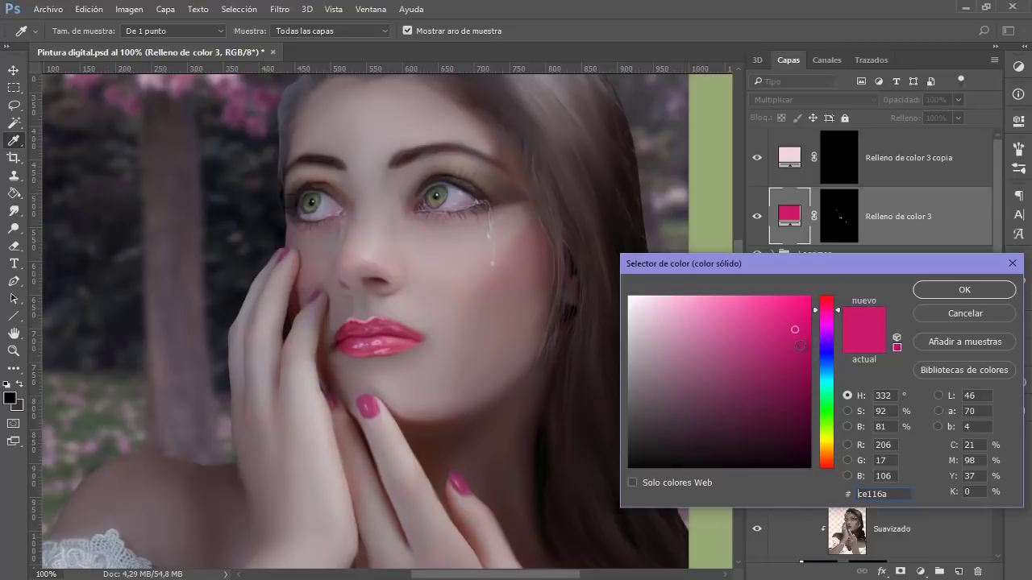
{"action": "left_click", "coordinate": [794, 347]}
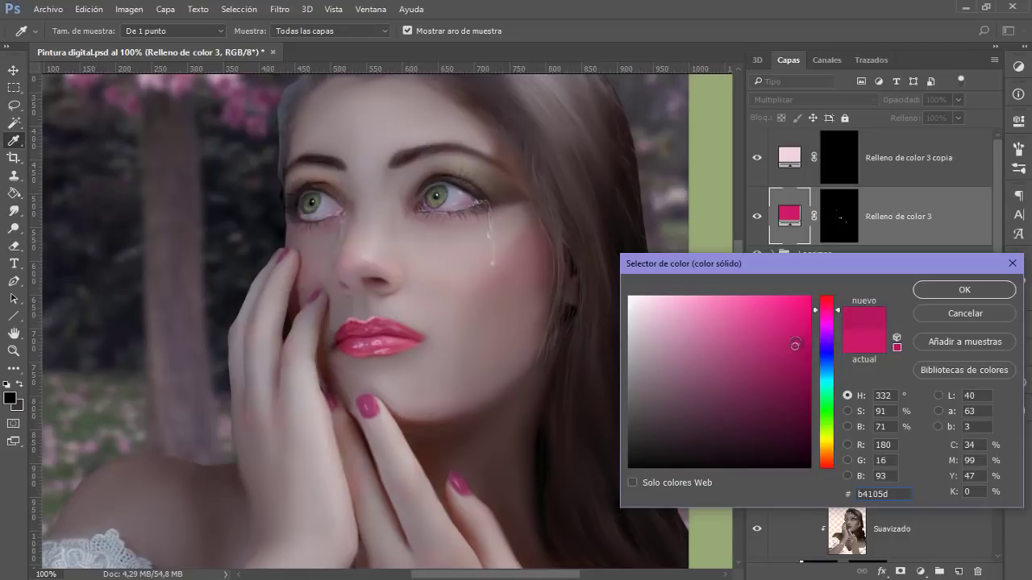
{"action": "left_click_drag", "start_coordinate": [793, 318], "coordinate": [795, 311]}
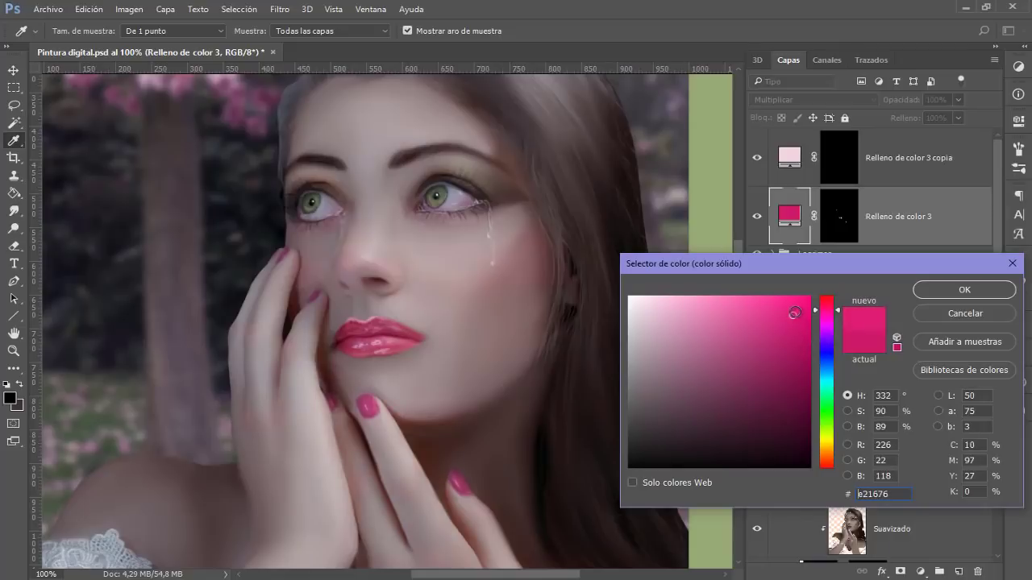
{"action": "left_click", "coordinate": [815, 308]}
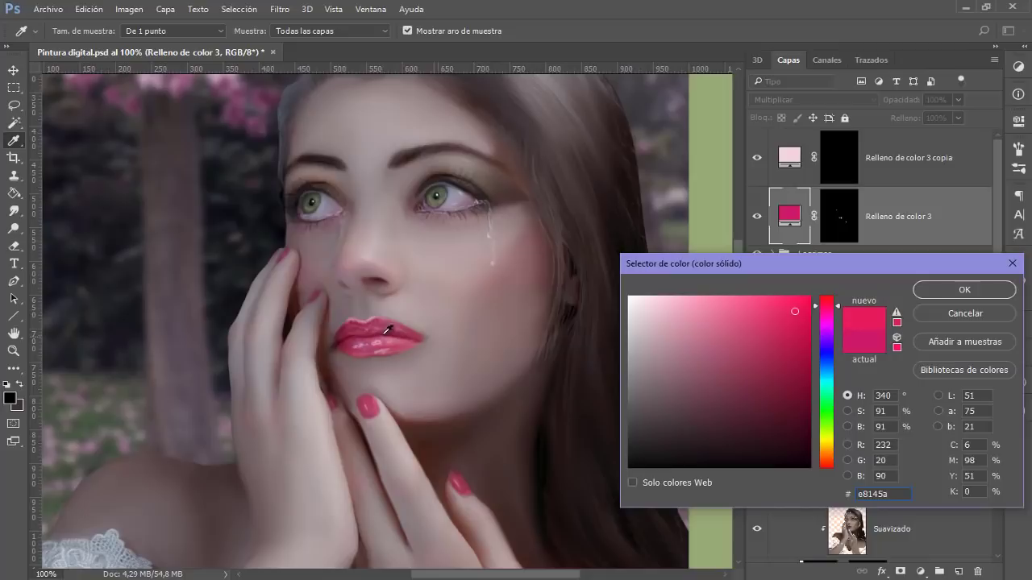
{"action": "left_click", "coordinate": [1007, 289]}
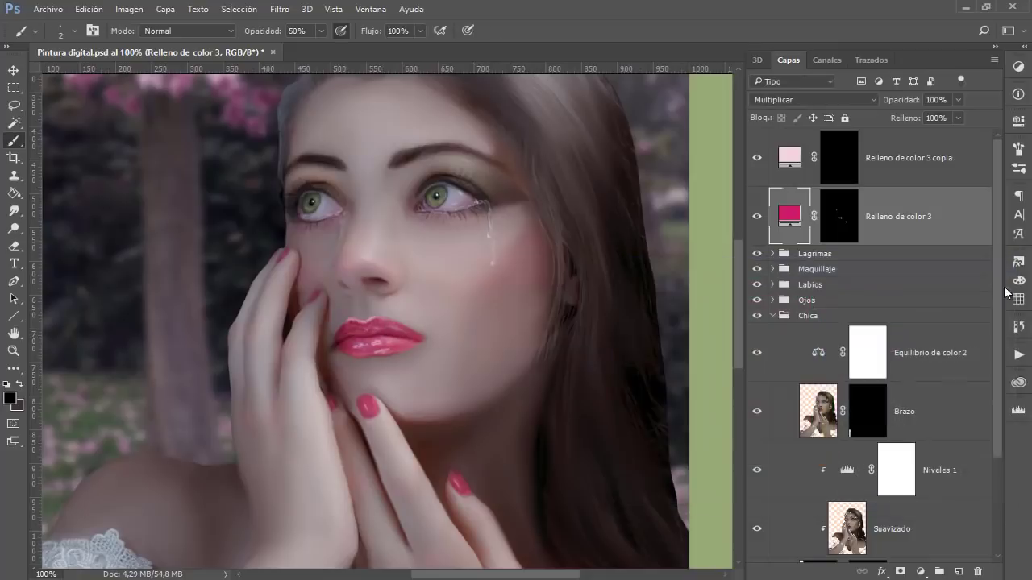
{"action": "key", "text": "ctrl+plus"}
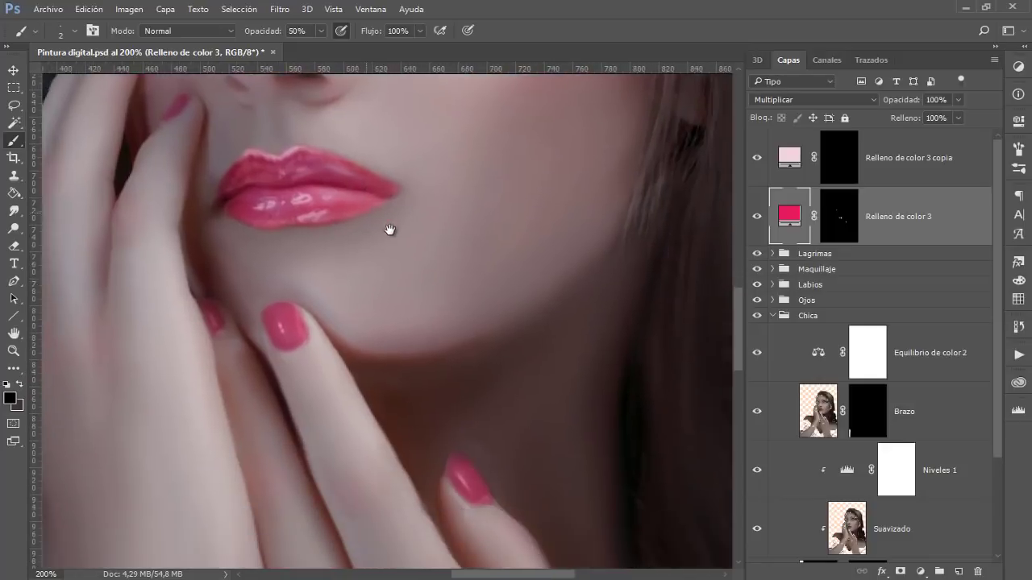
{"action": "left_click_drag", "start_coordinate": [452, 363], "coordinate": [392, 234]}
{"action": "key", "text": "ctrl+plus"}
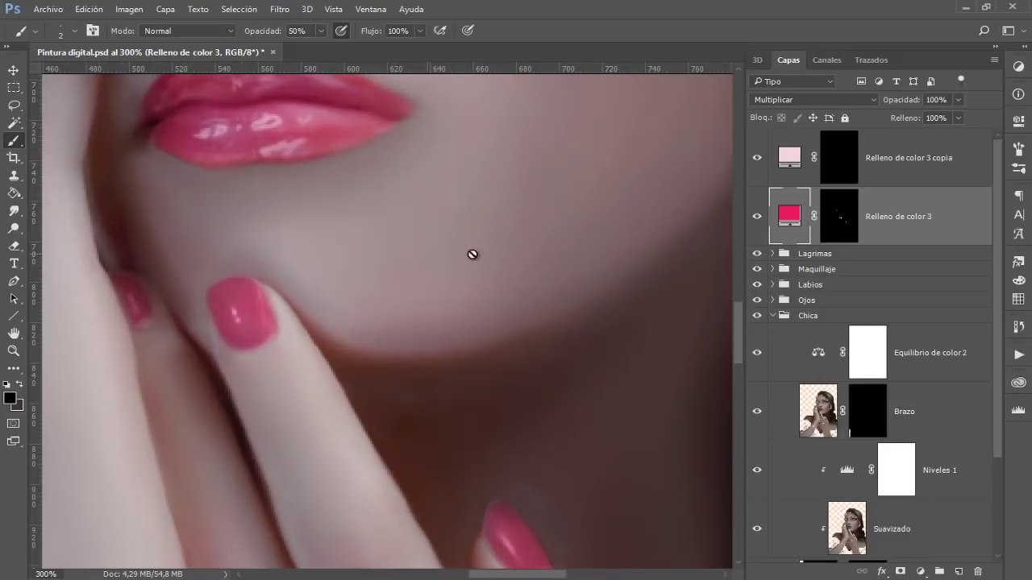
{"action": "key", "text": "ctrl+backslash"}
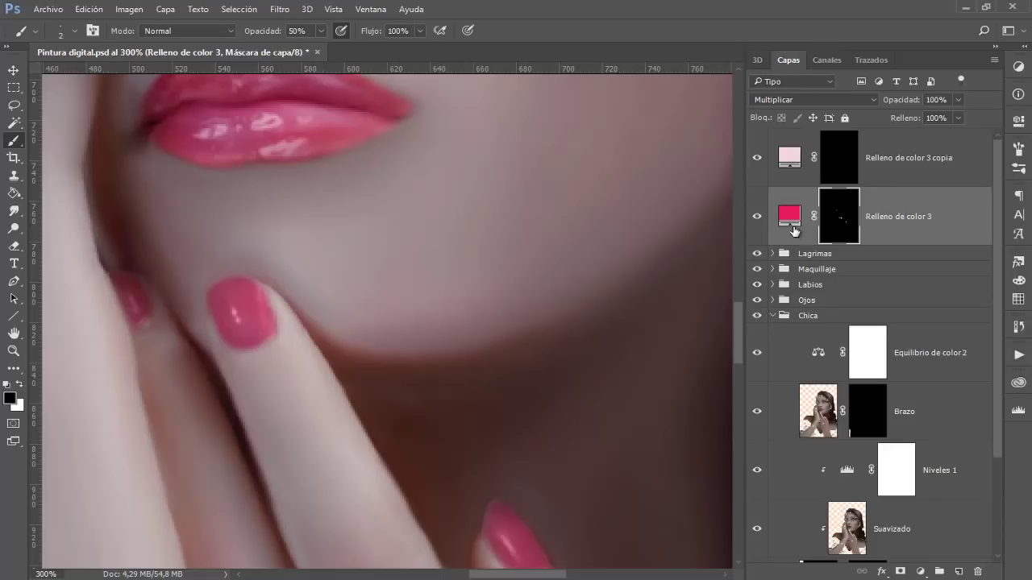
{"action": "left_click_drag", "start_coordinate": [435, 357], "coordinate": [362, 270]}
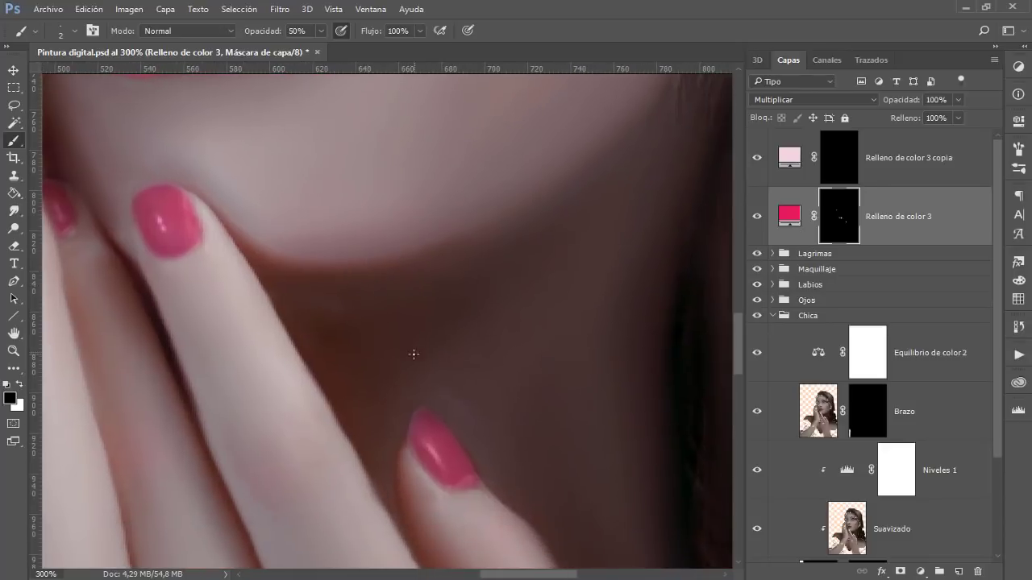
{"action": "key", "text": "x"}
{"action": "left_click_drag", "start_coordinate": [447, 367], "coordinate": [452, 369]}
{"action": "key", "text": "ctrl+plus"}
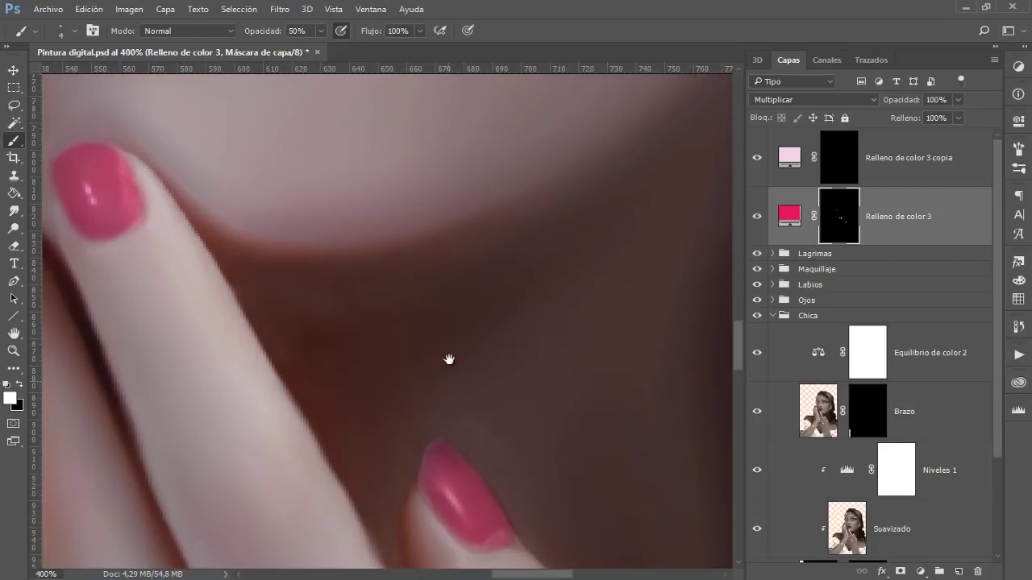
{"action": "scroll", "coordinate": [449, 361], "scroll_direction": "down", "scroll_amount": 3}
{"action": "scroll", "coordinate": [419, 379], "scroll_direction": "right", "scroll_amount": 3}
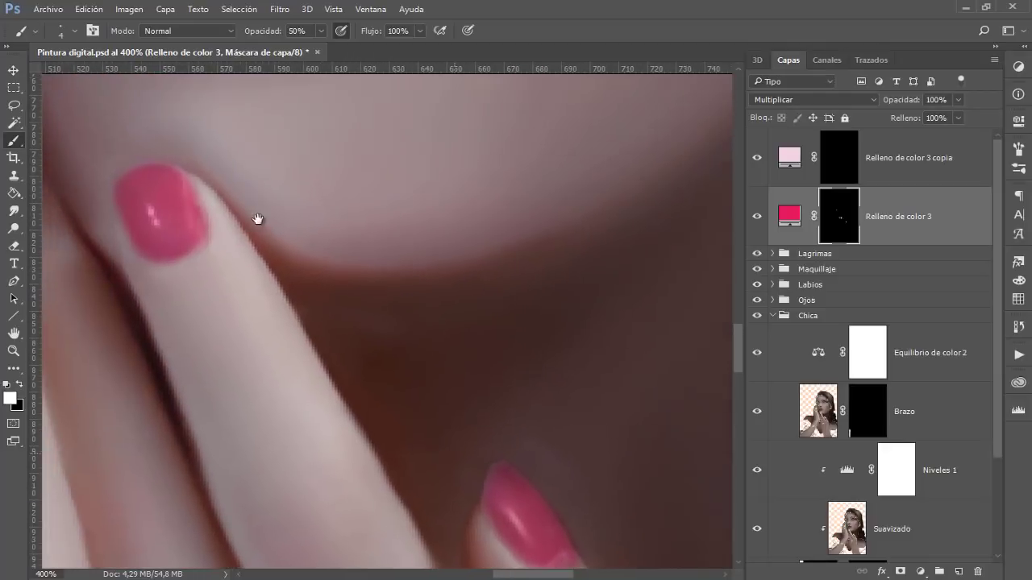
{"action": "left_click_drag", "start_coordinate": [258, 218], "coordinate": [423, 399]}
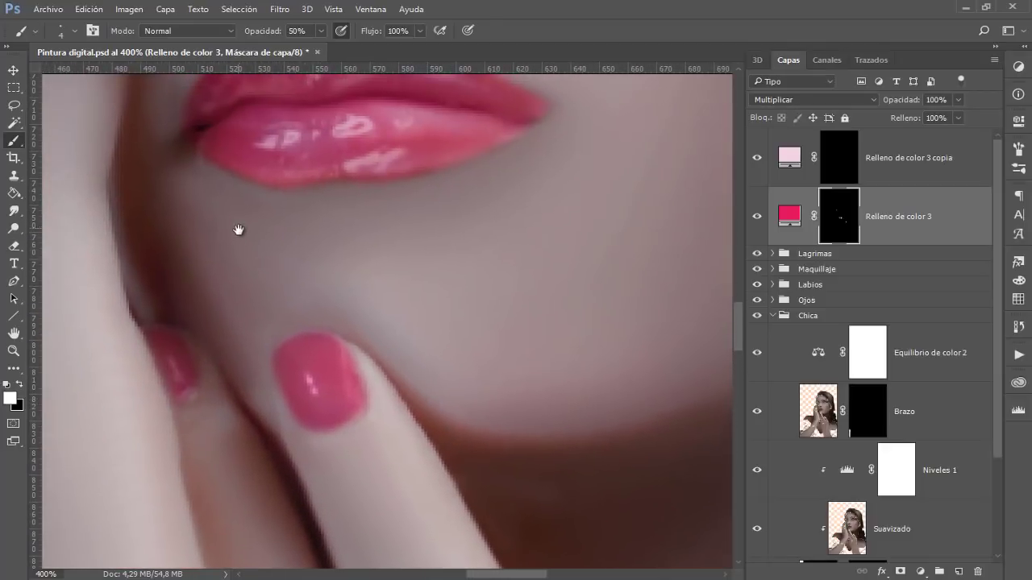
{"action": "left_click_drag", "start_coordinate": [237, 231], "coordinate": [346, 314]}
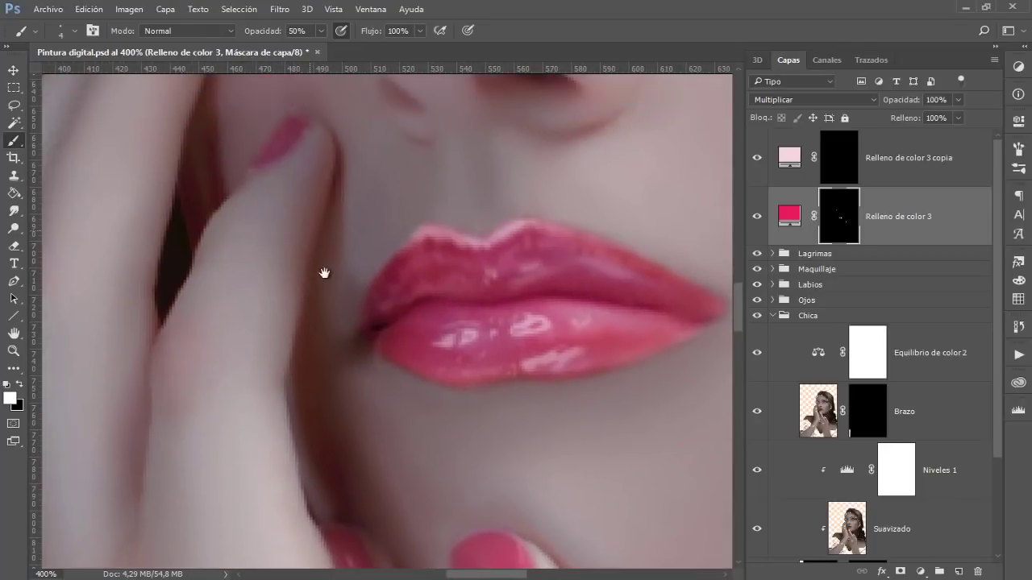
{"action": "mouse_move", "coordinate": [324, 273]}
{"action": "left_mouse_down"}
{"action": "mouse_move", "coordinate": [313, 446]}
{"action": "mouse_move", "coordinate": [300, 443]}
{"action": "left_mouse_up"}
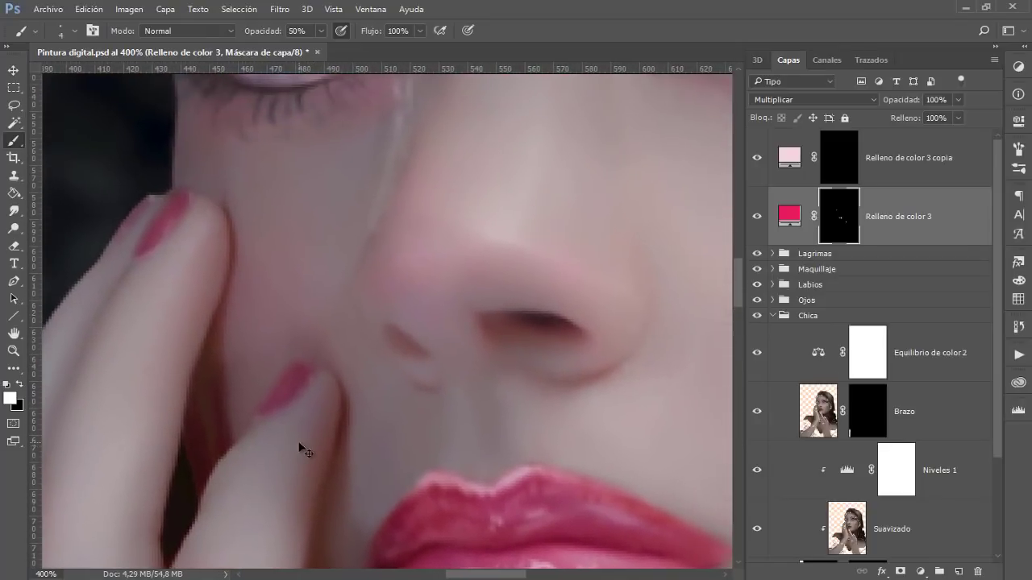
{"action": "scroll", "coordinate": [300, 446], "scroll_direction": "down", "scroll_amount": 3}
{"action": "scroll", "coordinate": [300, 445], "scroll_direction": "down", "scroll_amount": 2}
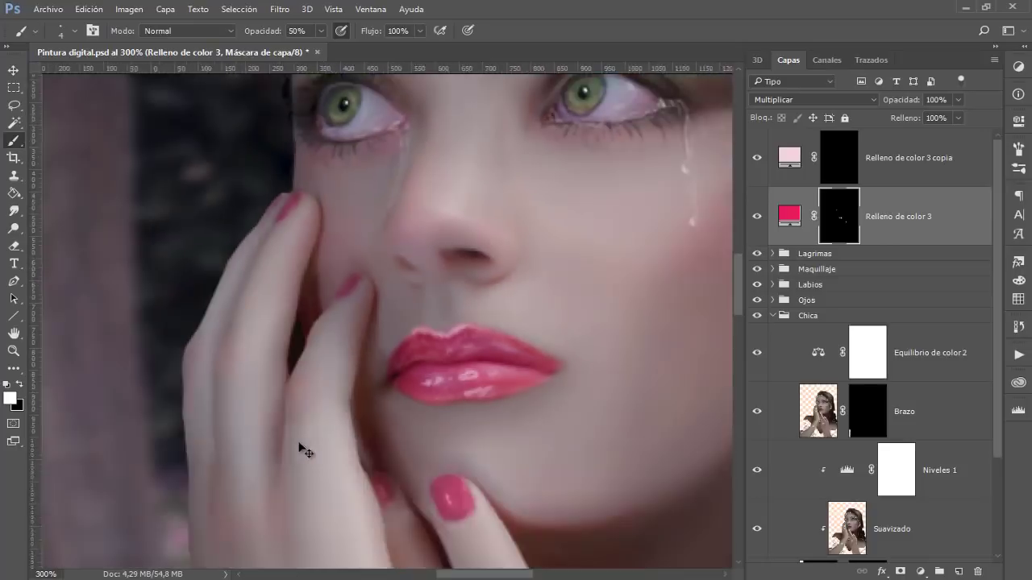
{"action": "scroll", "coordinate": [299, 446], "scroll_direction": "down", "scroll_amount": 2}
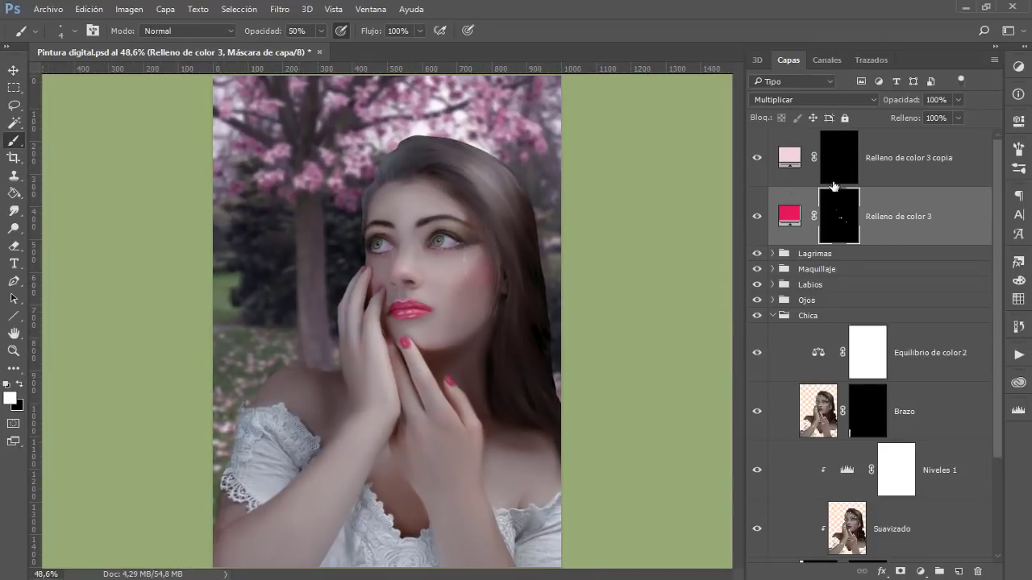
Step: Group the two Relleno de color nail layers into a new folder named Uñas
{"action": "left_click", "coordinate": [907, 166], "text": "shift"}
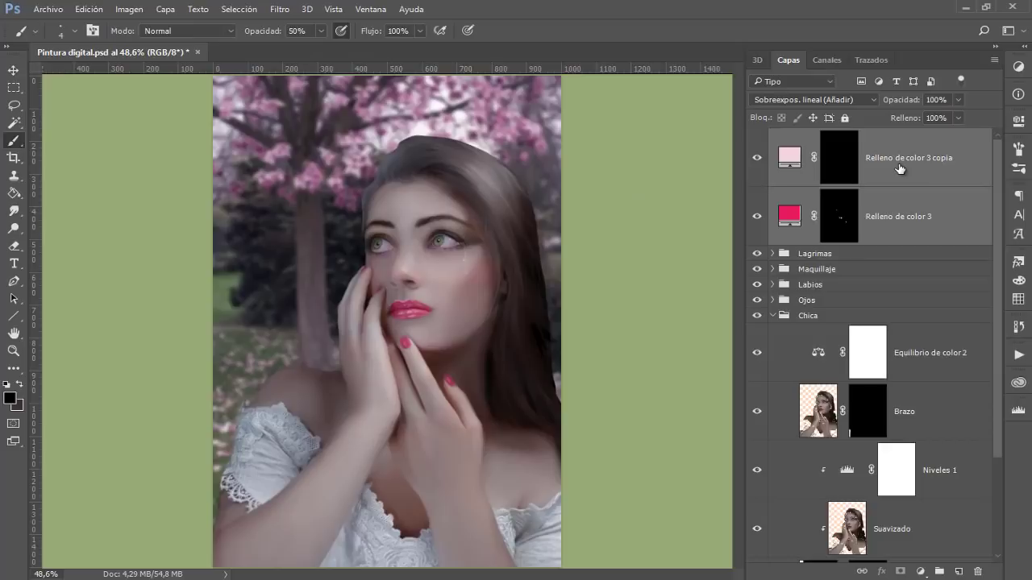
{"action": "key", "text": "ctrl+g"}
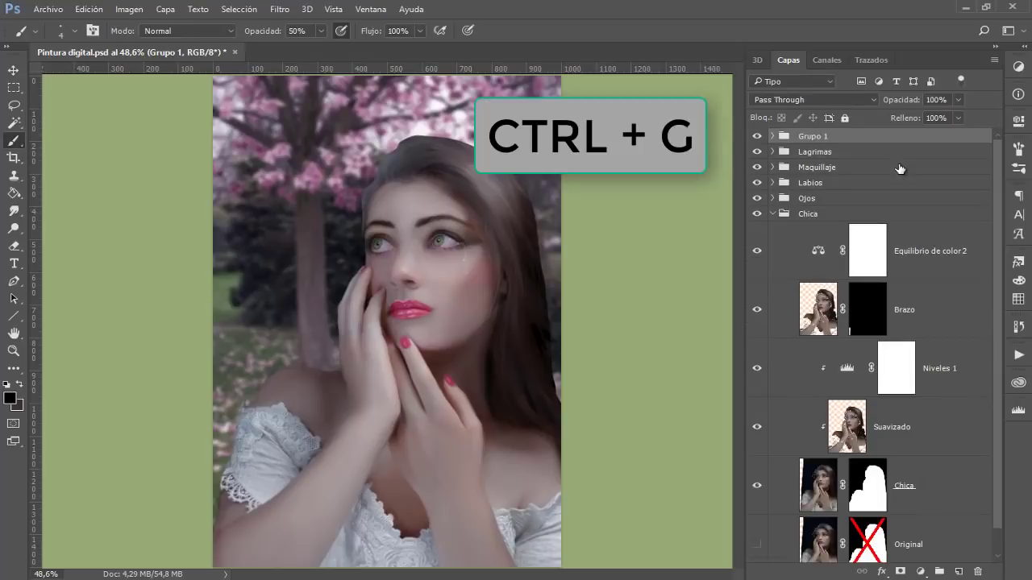
{"action": "double_click", "coordinate": [813, 137]}
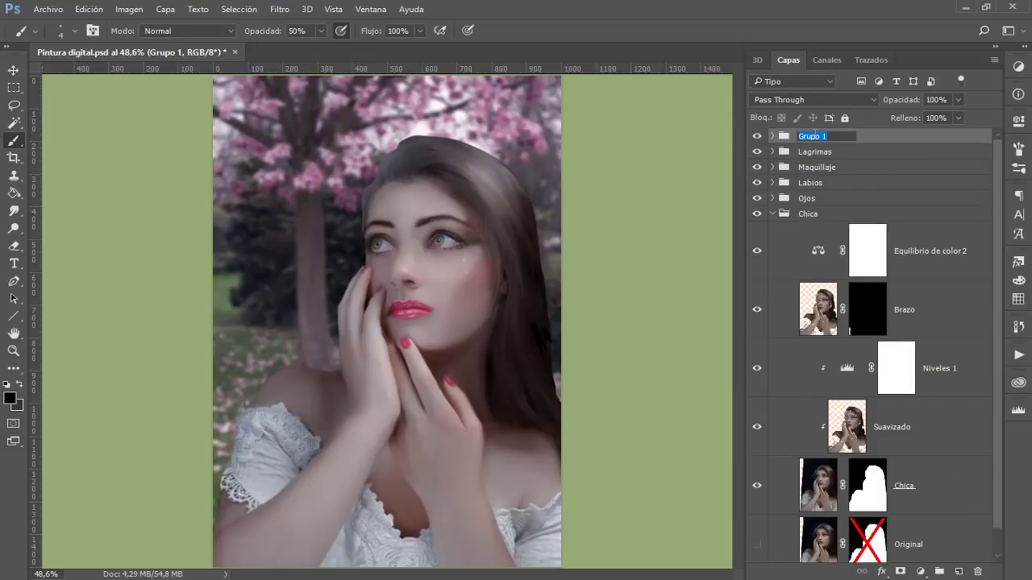
{"action": "type", "text": "Uñas"}
{"action": "key", "text": "Return"}
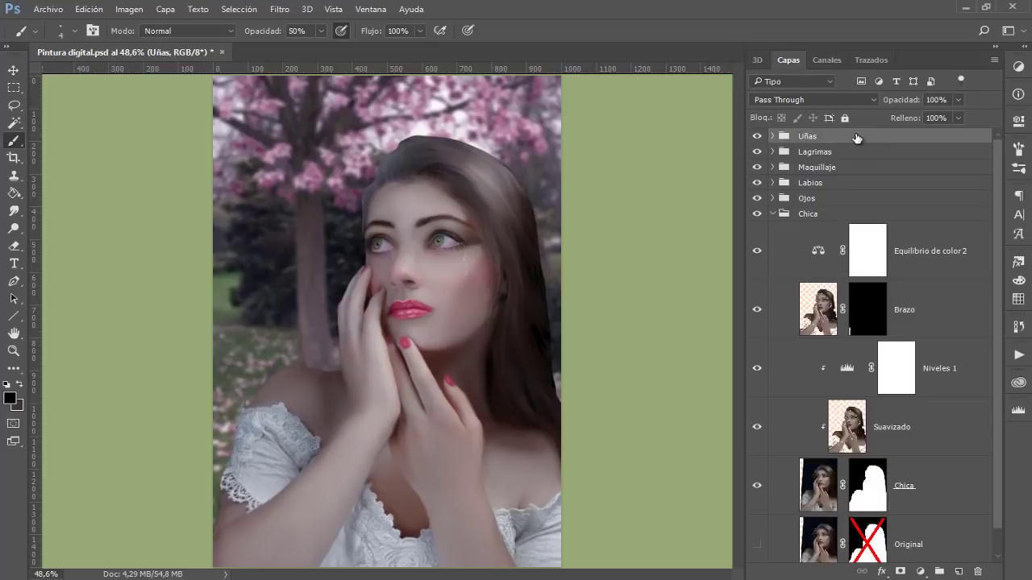
Step: Toggle the Uñas group's visibility to check the pink nails, then collapse the Chica folder
{"action": "left_click", "coordinate": [756, 140]}
{"action": "left_click", "coordinate": [756, 140]}
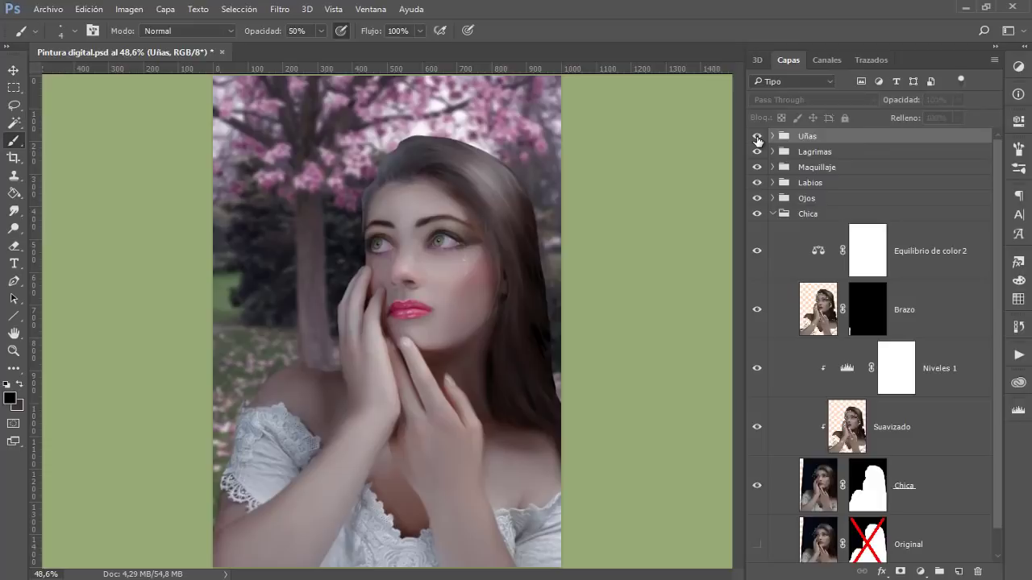
{"action": "left_click", "coordinate": [756, 140]}
{"action": "left_click", "coordinate": [757, 138]}
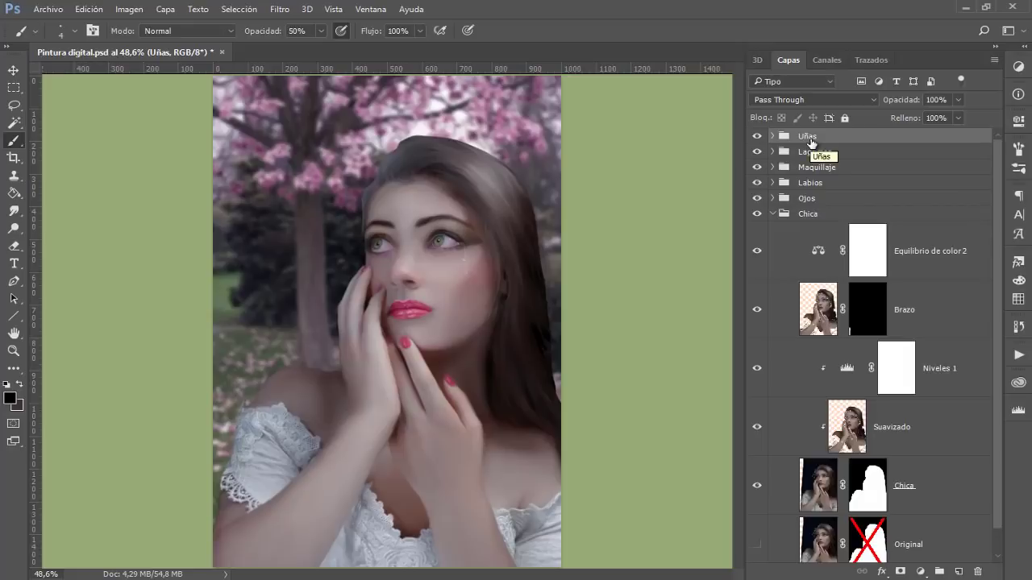
{"action": "key", "text": "ctrl+plus"}
{"action": "key", "text": "ctrl+plus"}
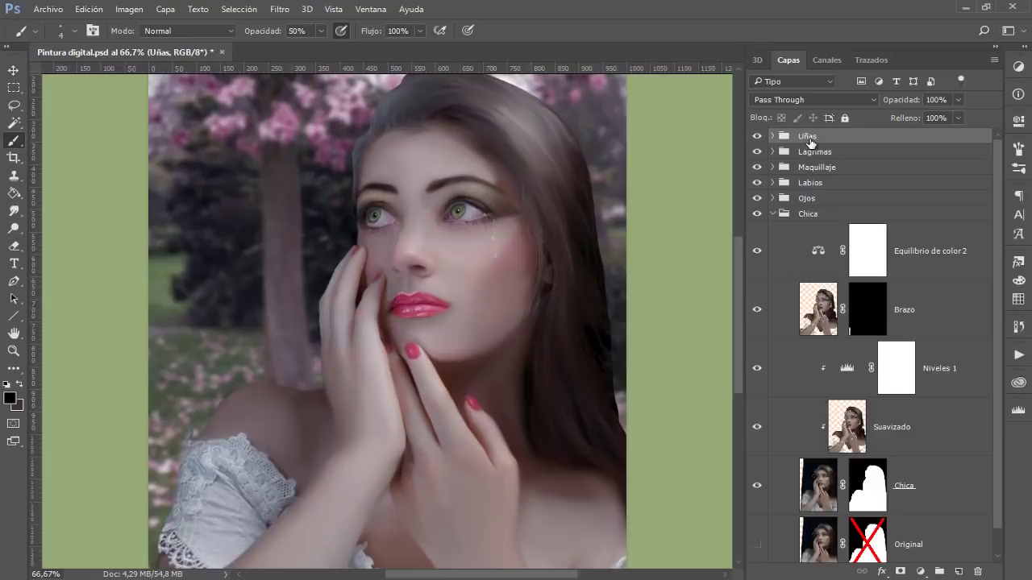
{"action": "key", "text": "ctrl+plus"}
{"action": "left_click", "coordinate": [771, 215]}
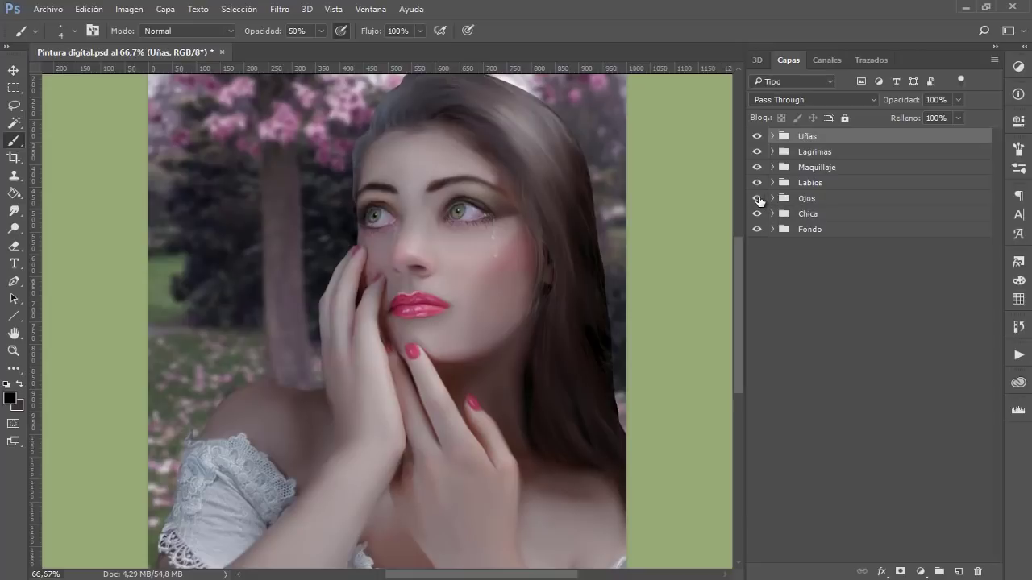
Step: Toggle the Ojos and Labios folders off and on to compare the eyes and lips
{"action": "left_click", "coordinate": [757, 198]}
{"action": "left_click", "coordinate": [757, 198]}
{"action": "left_click", "coordinate": [757, 199]}
{"action": "left_click", "coordinate": [756, 198]}
{"action": "left_click", "coordinate": [757, 182]}
{"action": "left_click", "coordinate": [757, 183]}
Step: Move the Lagrimas folder to the top of the stack, above Uñas
{"action": "left_click", "coordinate": [935, 186], "text": "shift"}
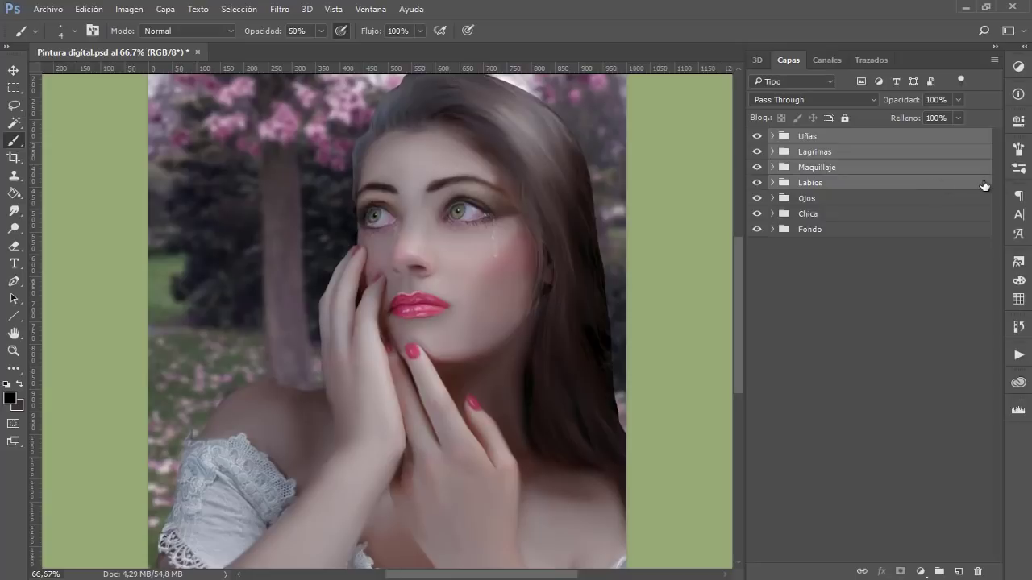
{"action": "left_click", "coordinate": [831, 153]}
{"action": "left_click_drag", "start_coordinate": [831, 153], "coordinate": [839, 129]}
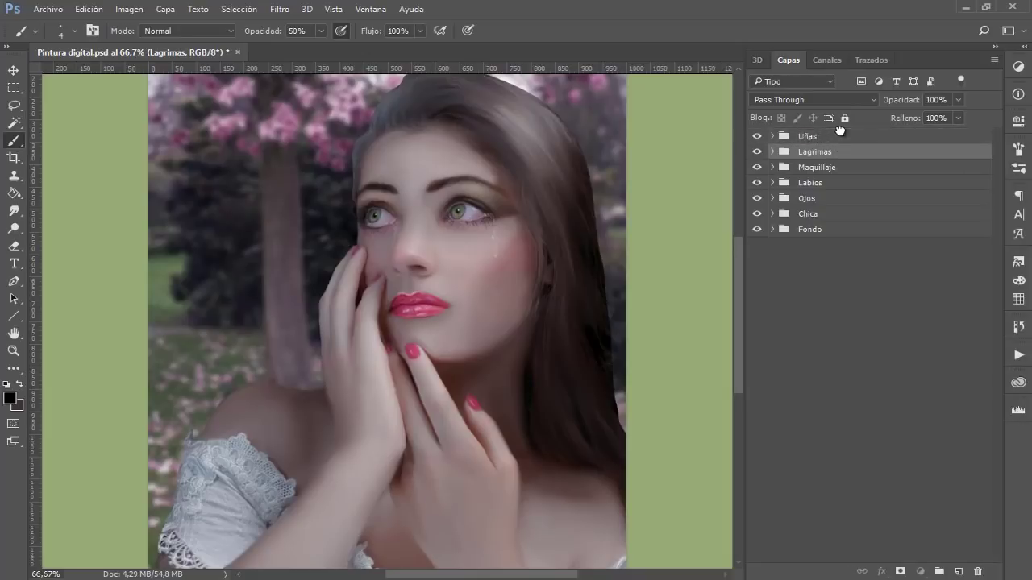
{"action": "left_click_drag", "start_coordinate": [839, 132], "coordinate": [837, 137]}
Step: Give the Uñas, Maquillaje and Labios folders a colour label
{"action": "left_click", "coordinate": [828, 151]}
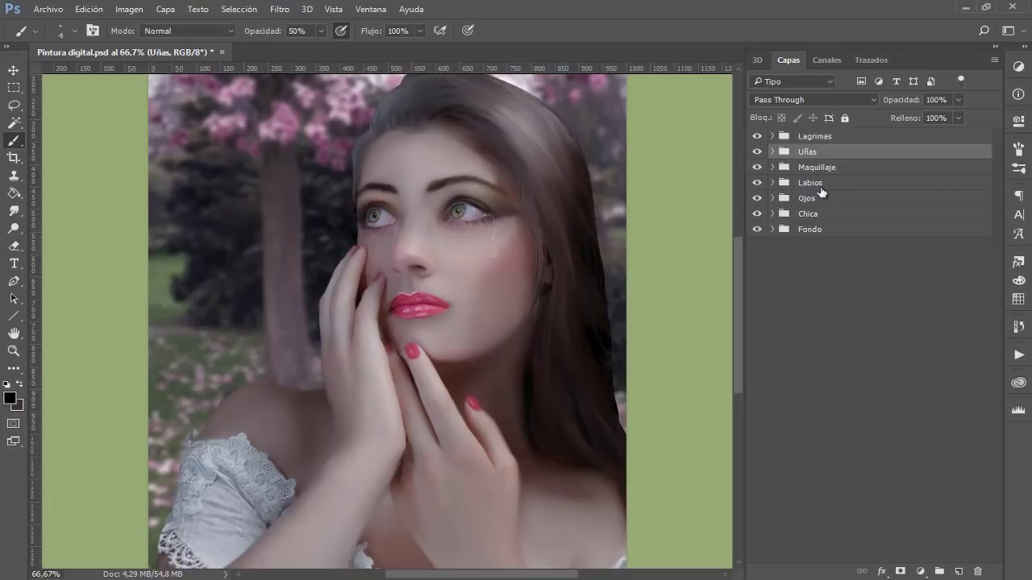
{"action": "left_click", "coordinate": [830, 187], "text": "shift"}
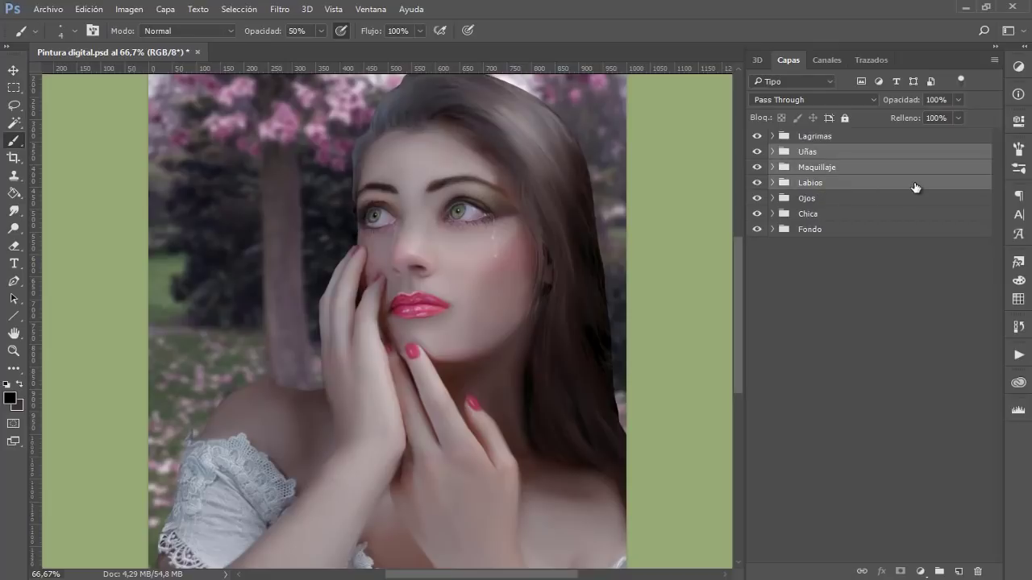
{"action": "right_click", "coordinate": [762, 155]}
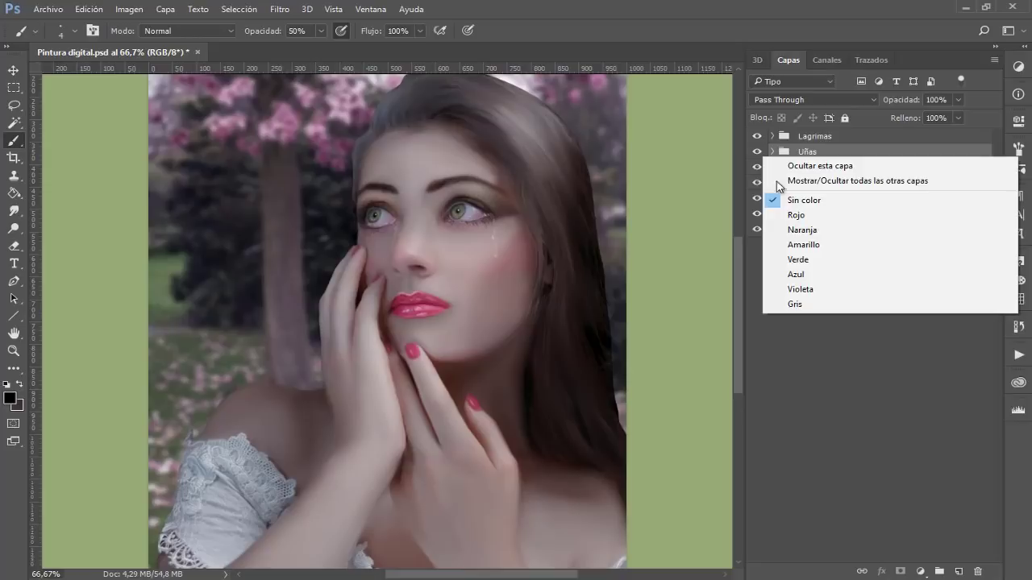
{"action": "left_click", "coordinate": [774, 230]}
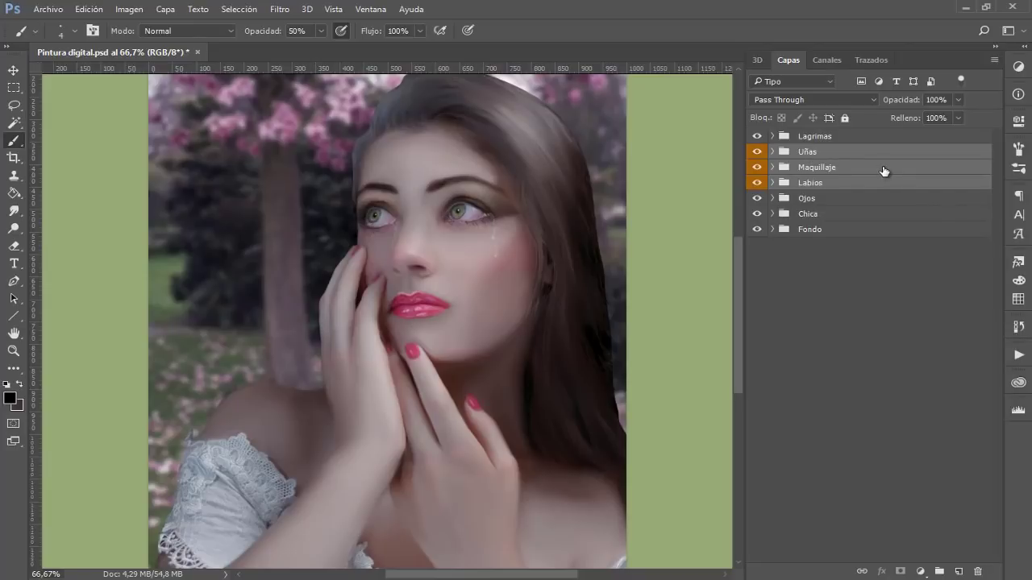
Step: Group the three colour-tagged folders into a new folder named Maquillaje
{"action": "key", "text": "ctrl+g"}
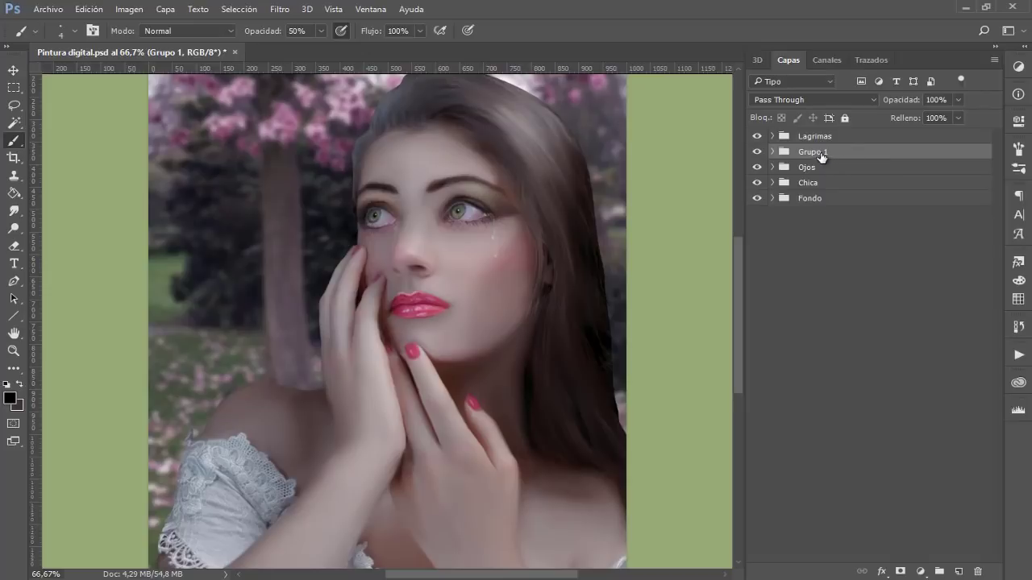
{"action": "double_click", "coordinate": [814, 151]}
{"action": "type", "text": "Maquillaje"}
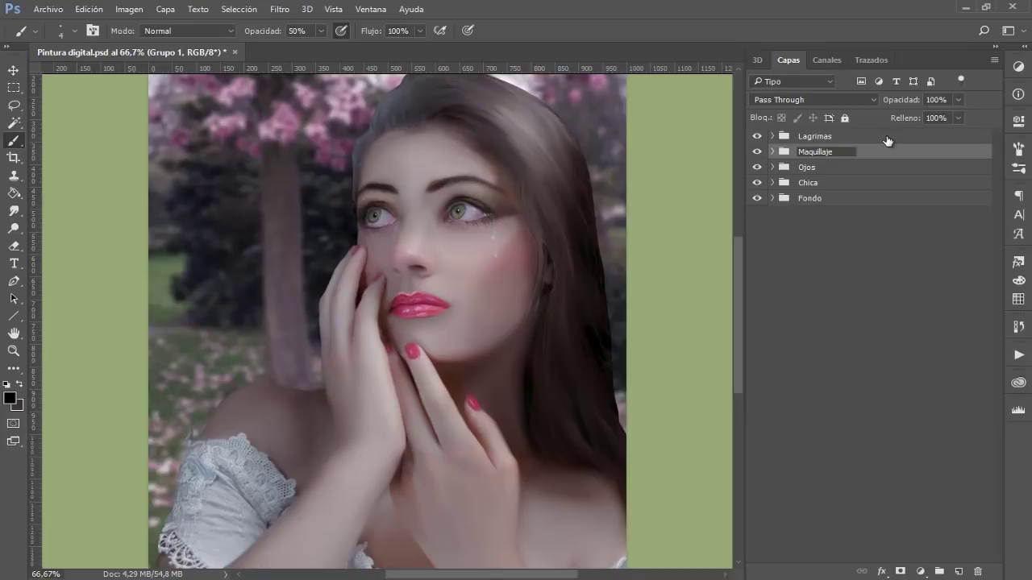
{"action": "key", "text": "Return"}
{"action": "left_click", "coordinate": [757, 153]}
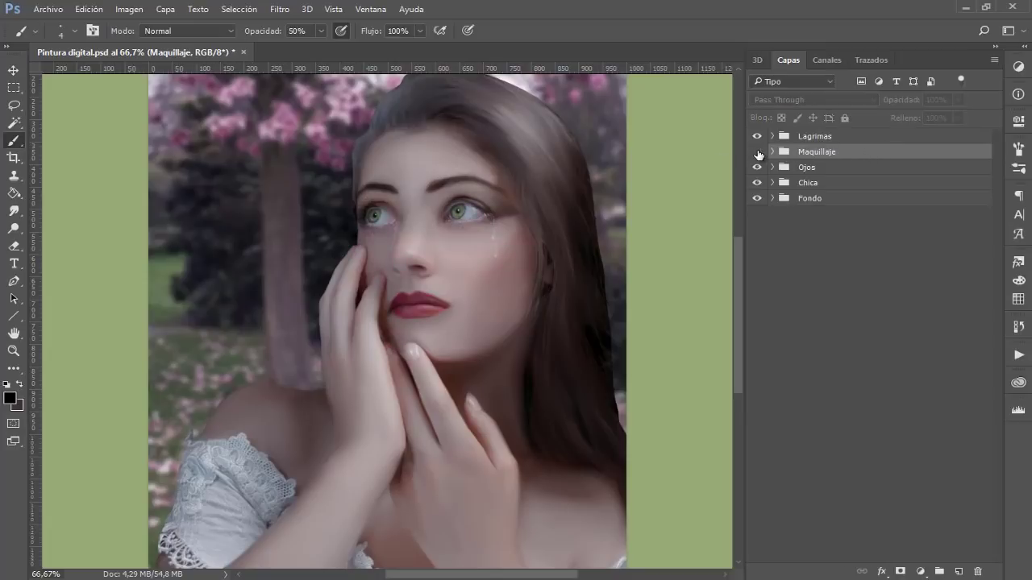
{"action": "left_click", "coordinate": [757, 152]}
{"action": "left_click", "coordinate": [757, 152]}
{"action": "left_click", "coordinate": [757, 152]}
{"action": "left_click", "coordinate": [757, 152]}
{"action": "left_click", "coordinate": [757, 153]}
{"action": "left_click", "coordinate": [757, 153]}
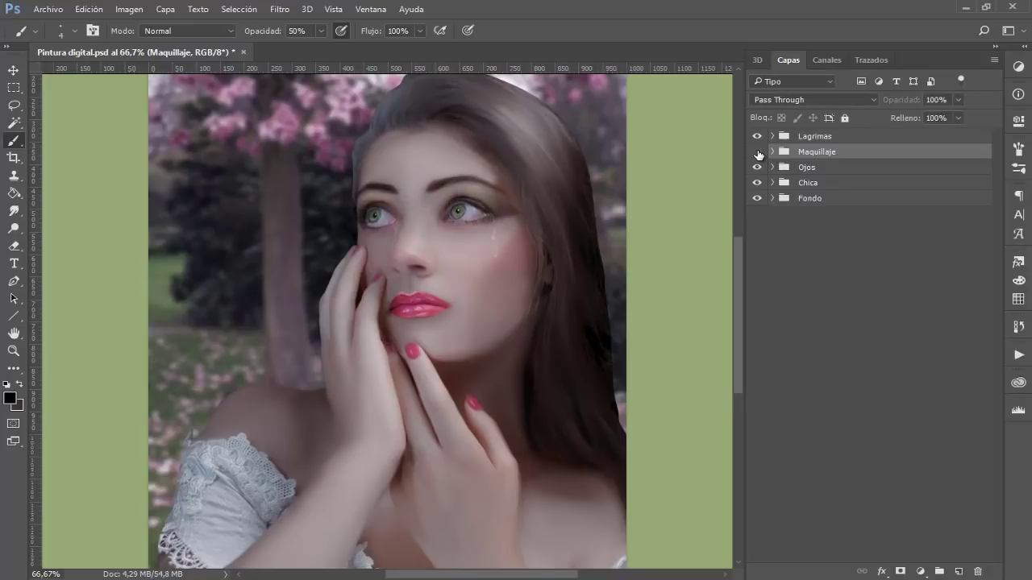
{"action": "left_click", "coordinate": [757, 152]}
{"action": "left_click", "coordinate": [757, 153]}
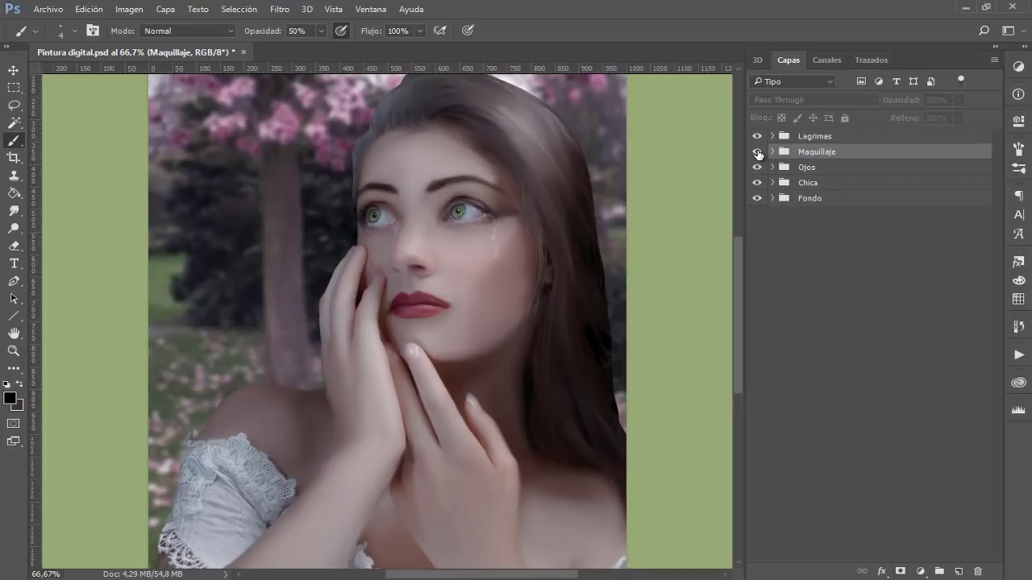
{"action": "left_click", "coordinate": [757, 152]}
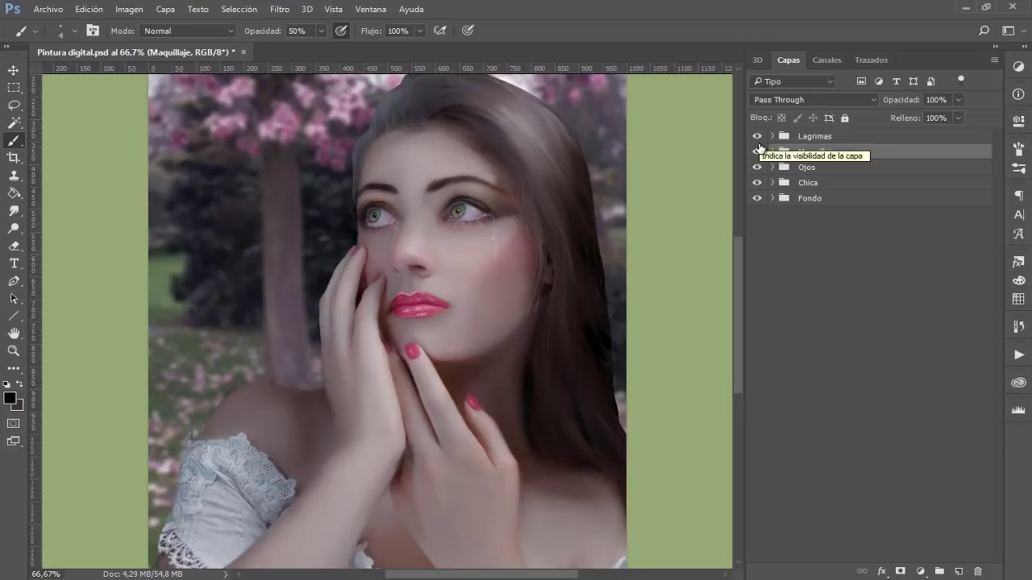
{"action": "left_click", "coordinate": [757, 137]}
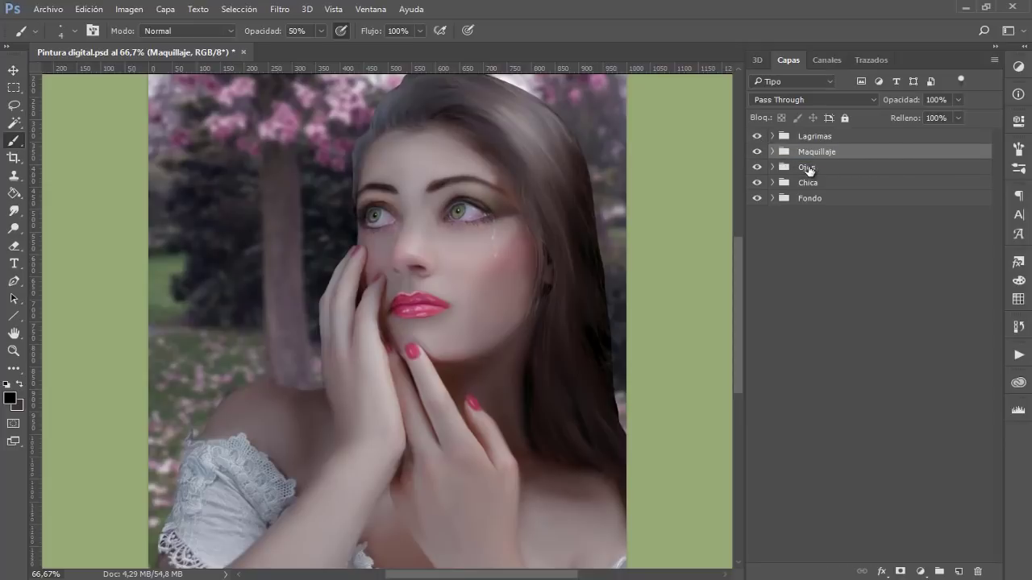
{"action": "left_click", "coordinate": [807, 167]}
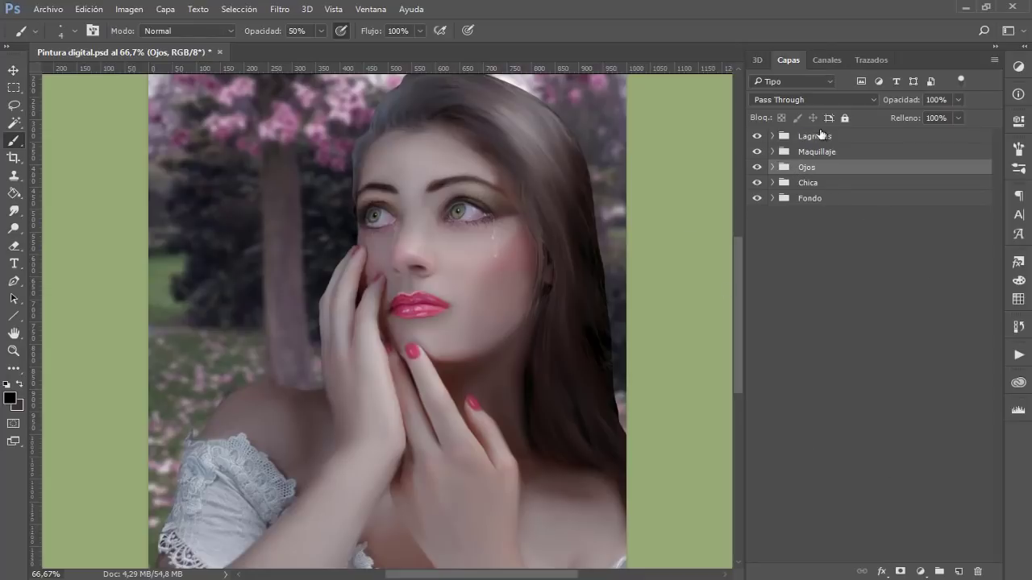
{"action": "left_click", "coordinate": [830, 137]}
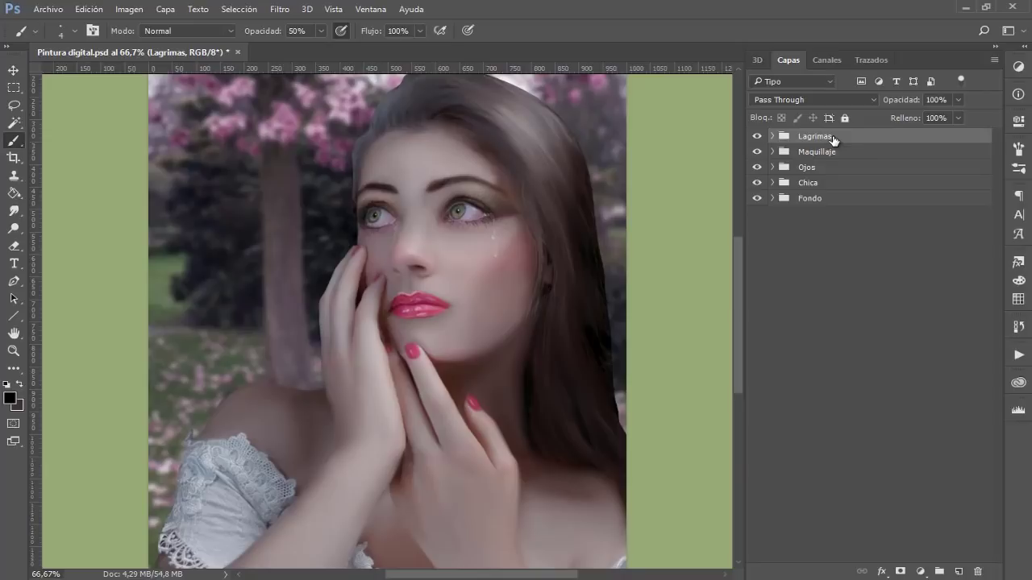